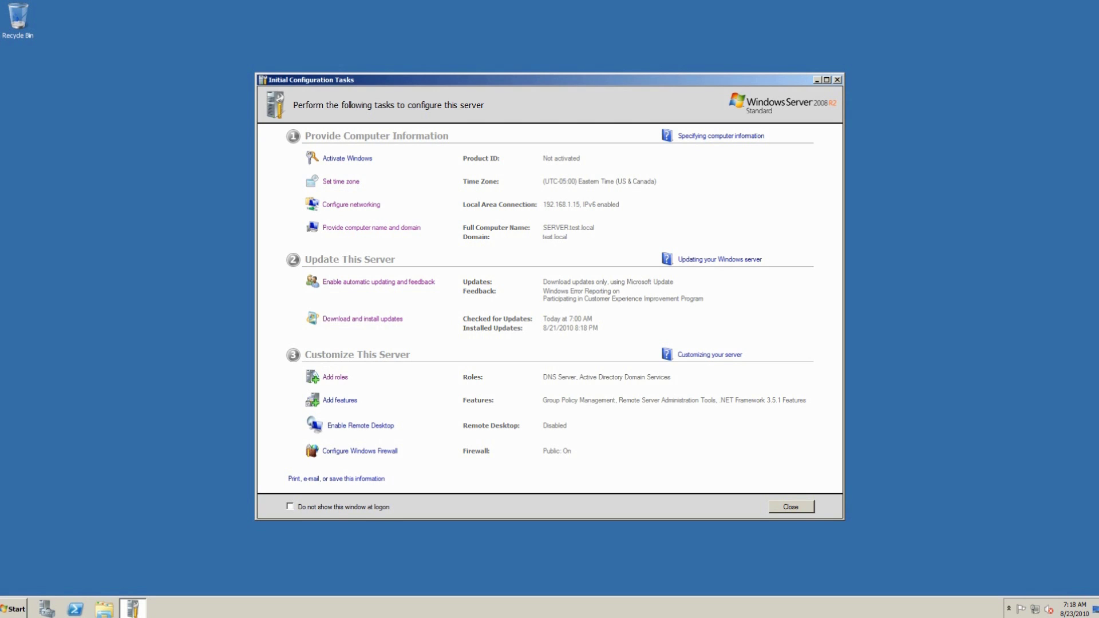
Step: Open the System page in Control Panel to see computer SERVER in domain test.local
key("super")
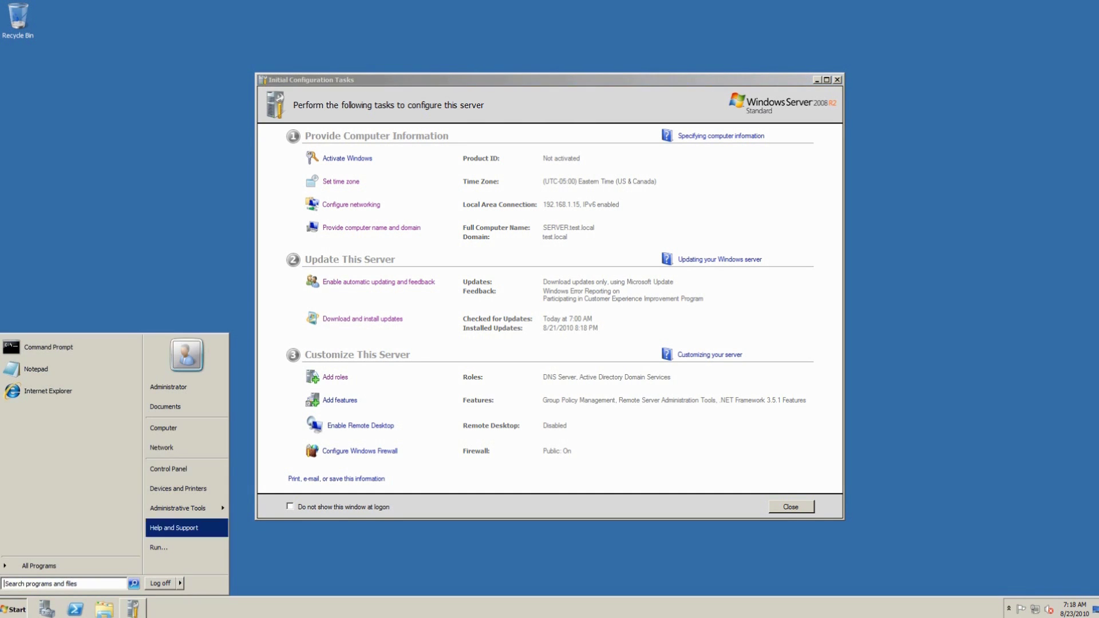
key("Return")
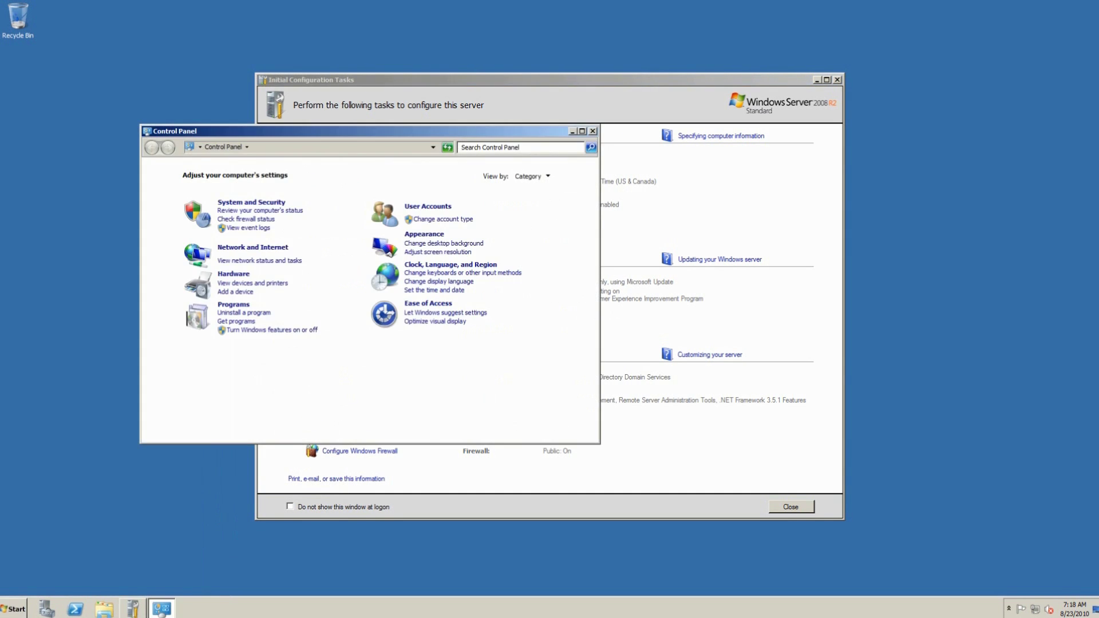
left_click(251, 202)
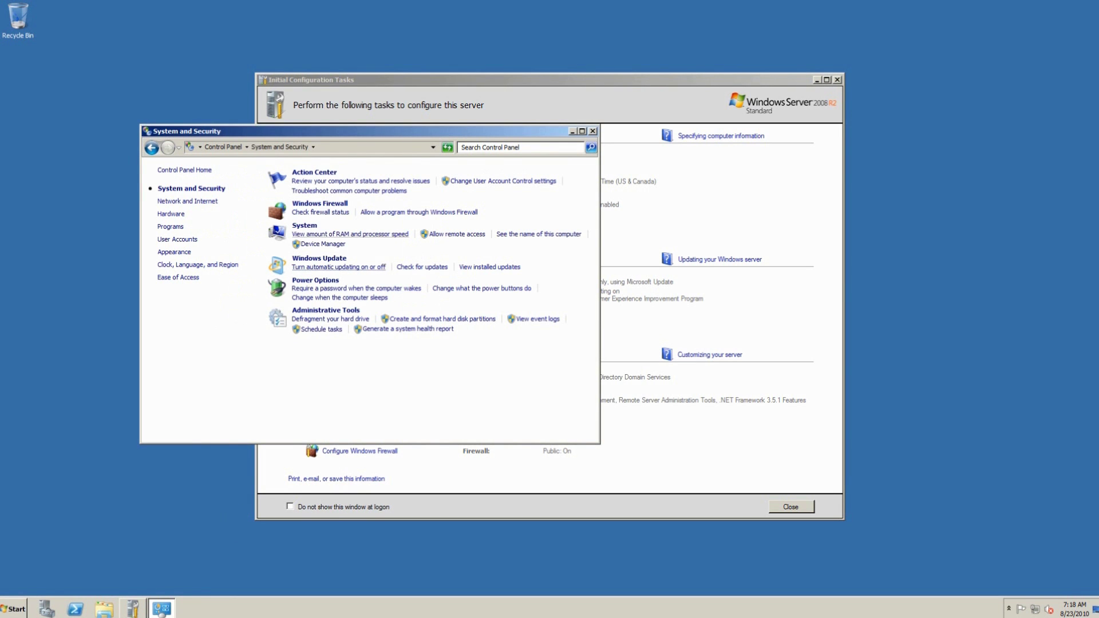
left_click(304, 225)
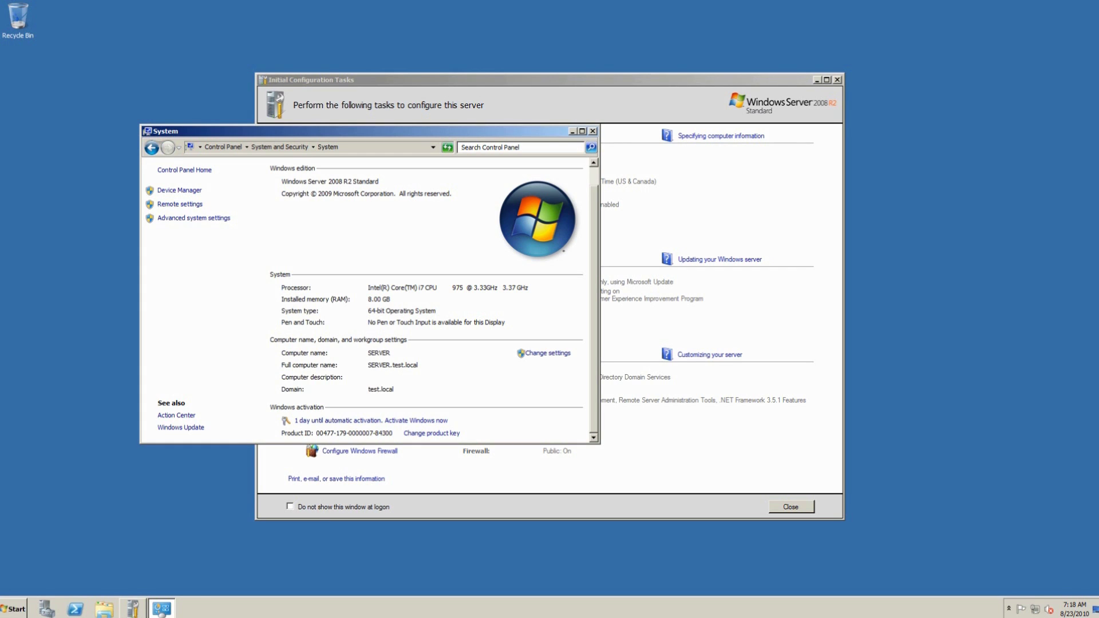
Step: Look through the System Properties tabs, checking the test.local domain name, then close it
left_click(194, 218)
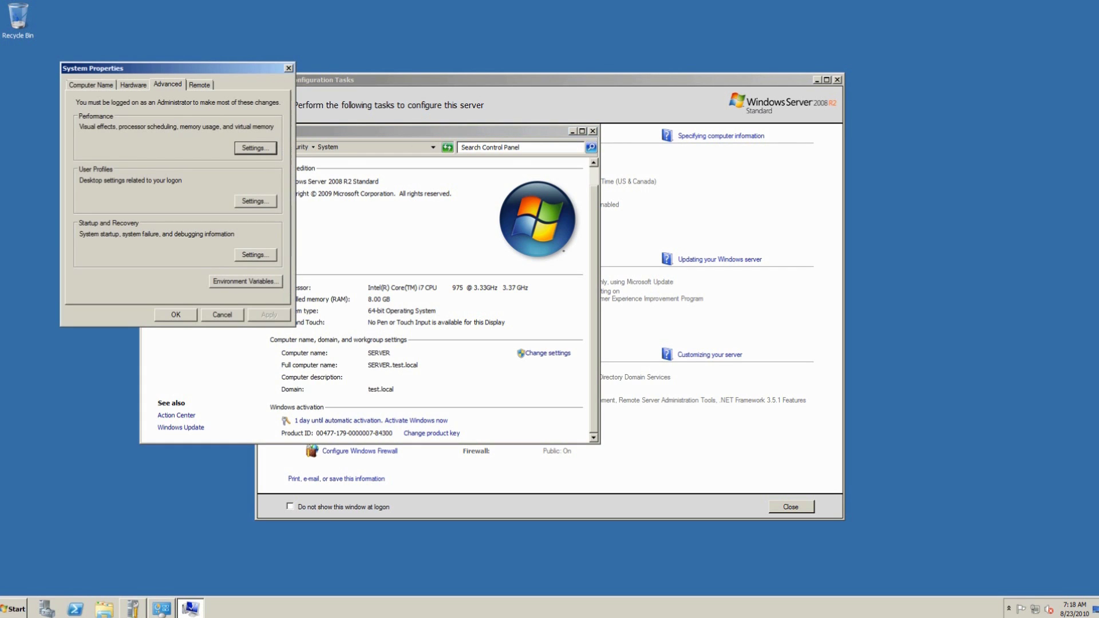
key("ctrl+shift+Tab")
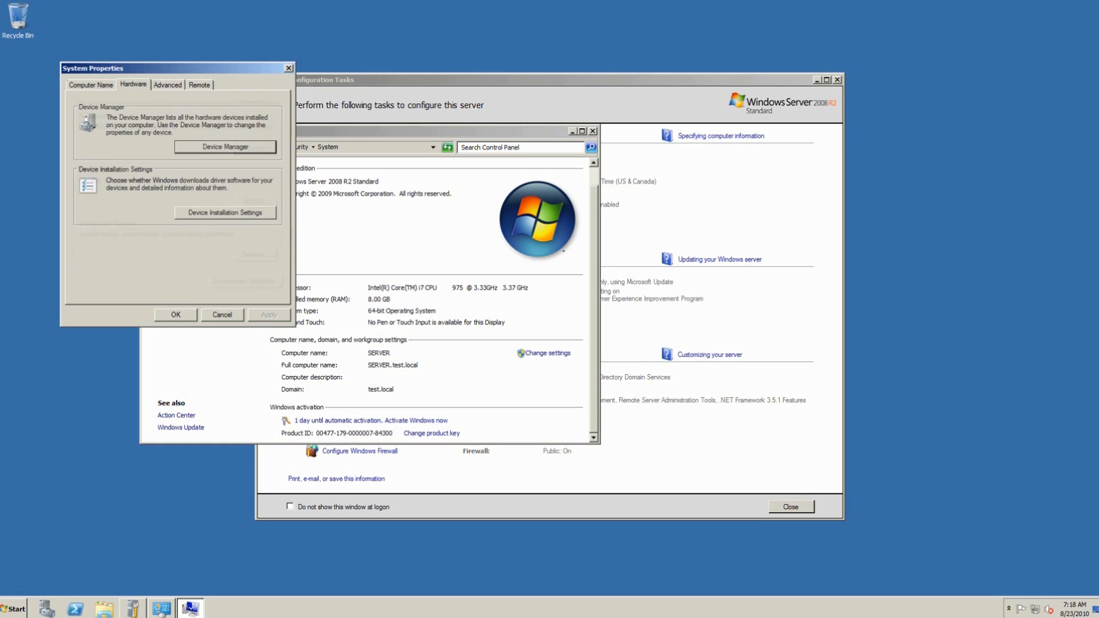
key("ctrl+shift+Tab")
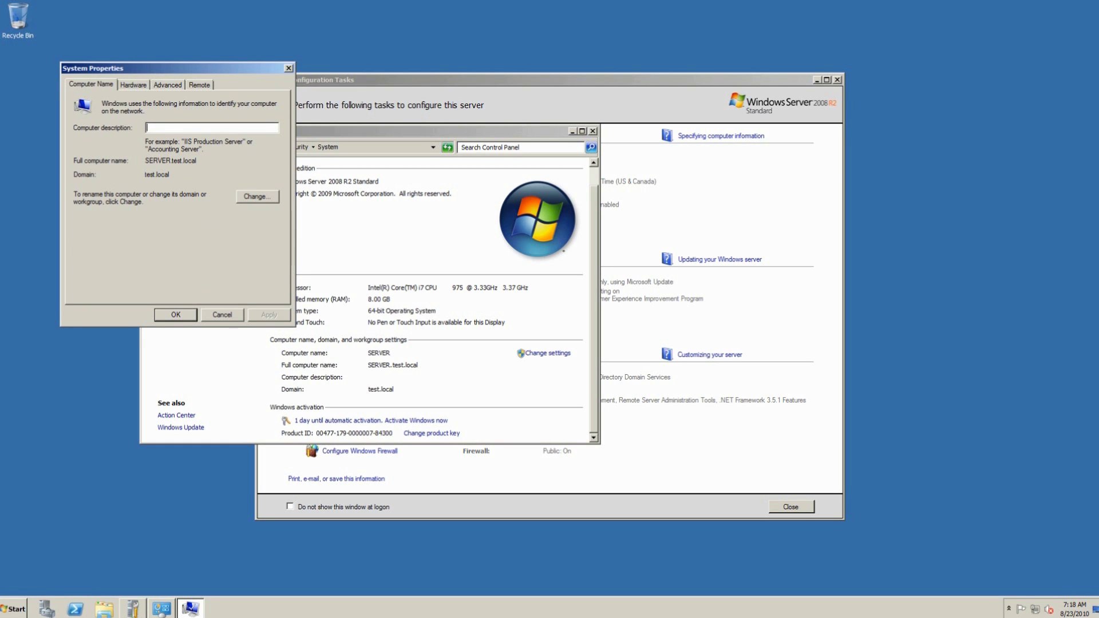
double_click(147, 174)
key("Escape")
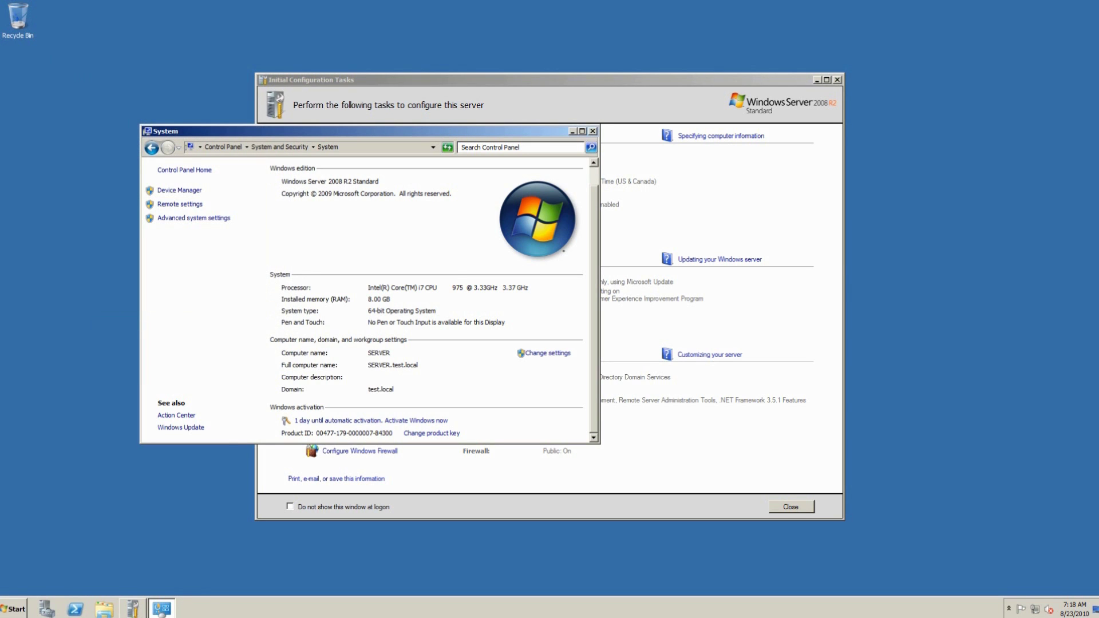
Step: Launch Active Directory Users and Computers from the Administrative Tools programs list
key("super")
key("Up")
key("Return")
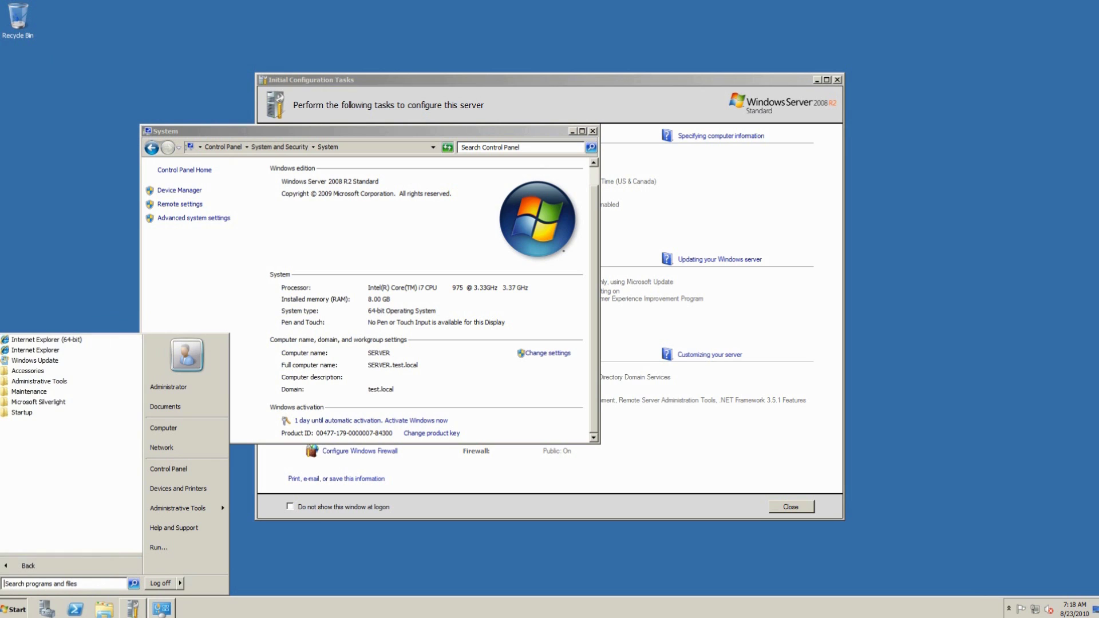
key("Down")
key("Down")
key("Down")
key("Down")
key("Down")
key("Return")
key("Down")
key("Down")
key("Down")
key("Down")
key("Down")
key("Down")
key("Down")
key("Down")
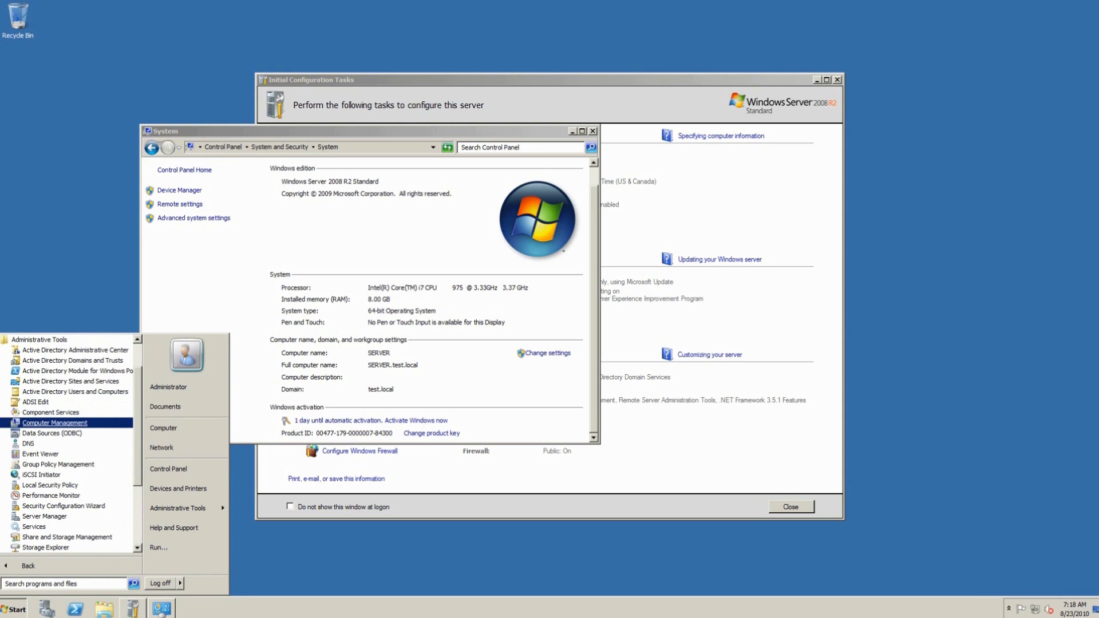
key("Up")
key("Up")
key("Up")
key("Up")
key("Up")
key("Up")
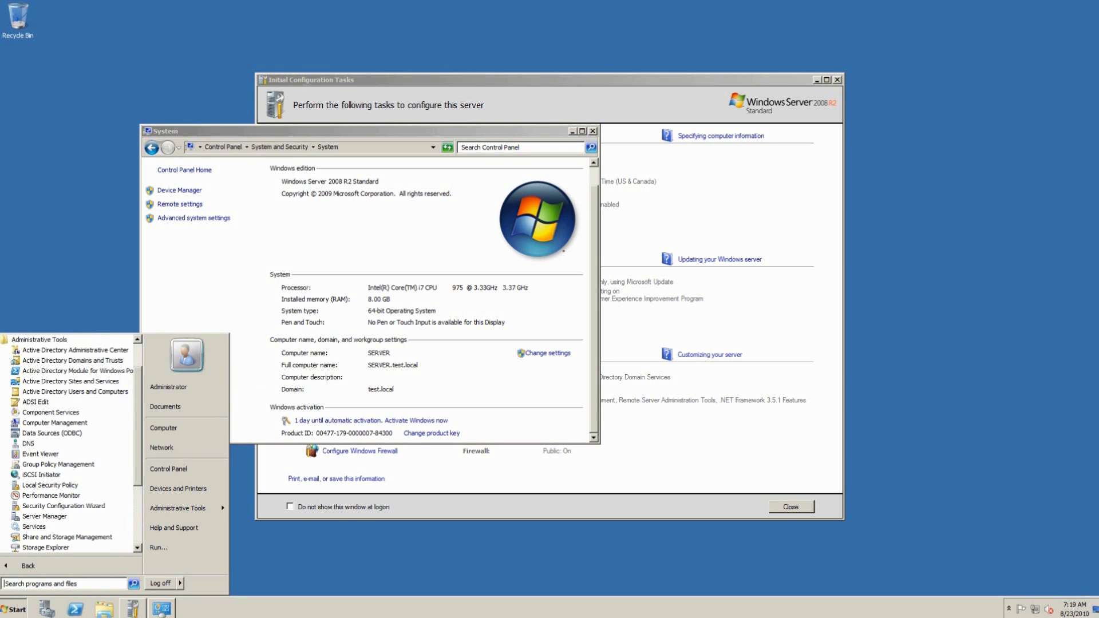
key("Down")
key("Down")
key("Down")
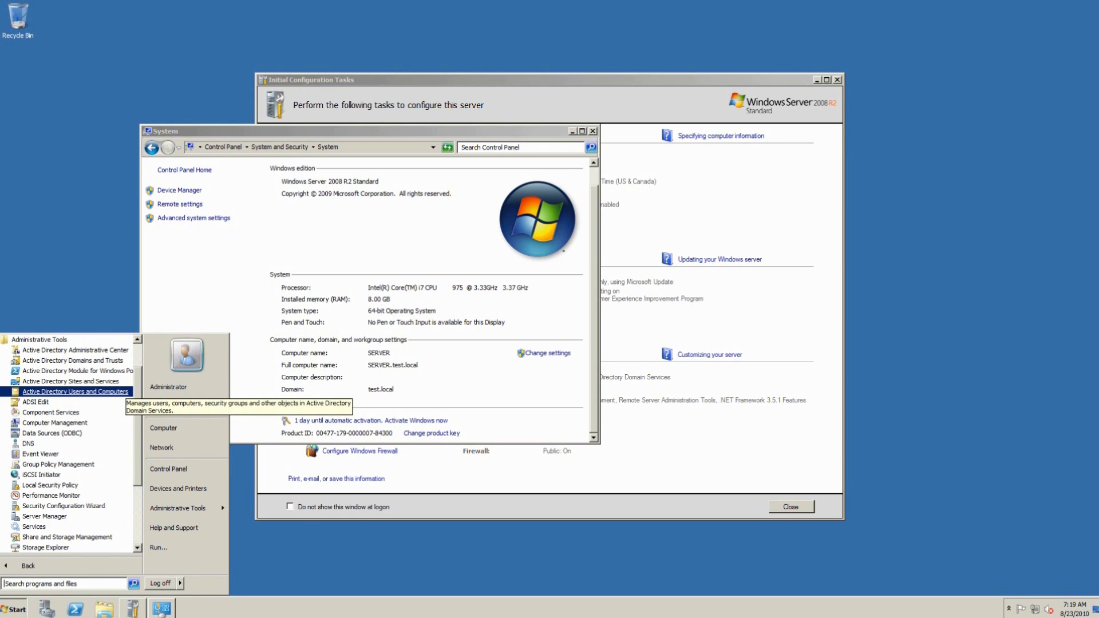
key("Return")
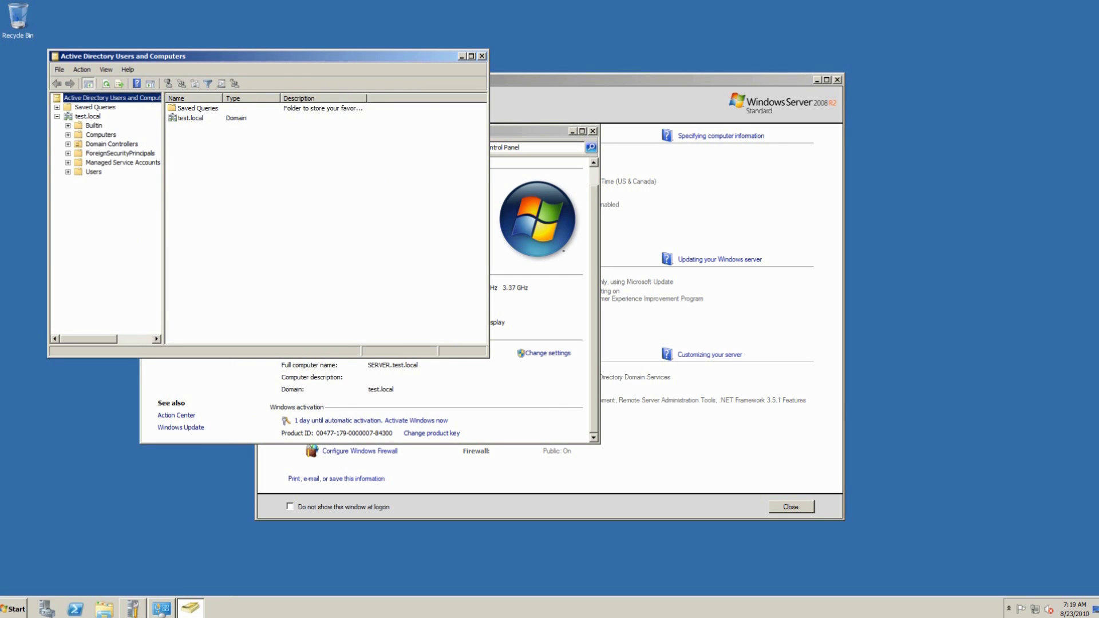
Step: Open SERVER's properties under Domain Controllers and browse its property pages
left_click(101, 135)
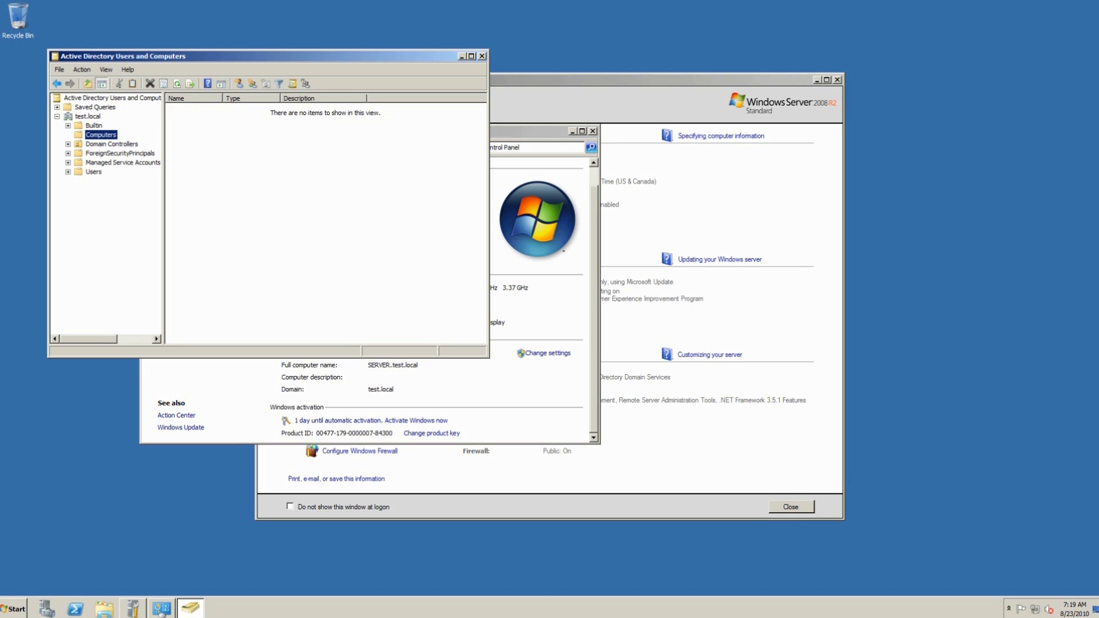
left_click(112, 144)
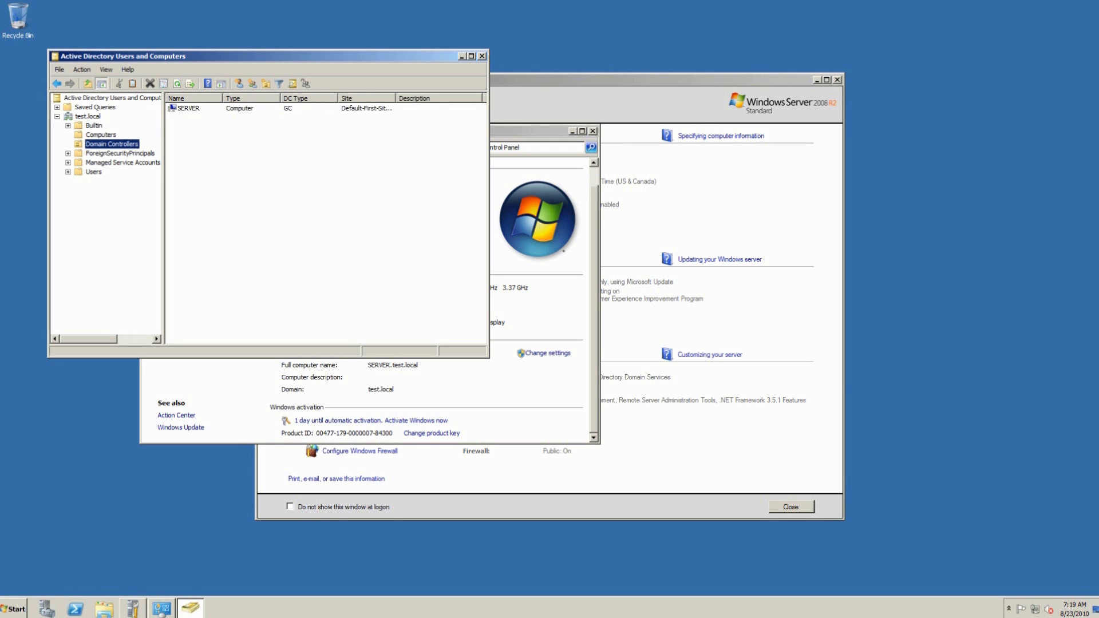
left_click(182, 108)
right_click(182, 108)
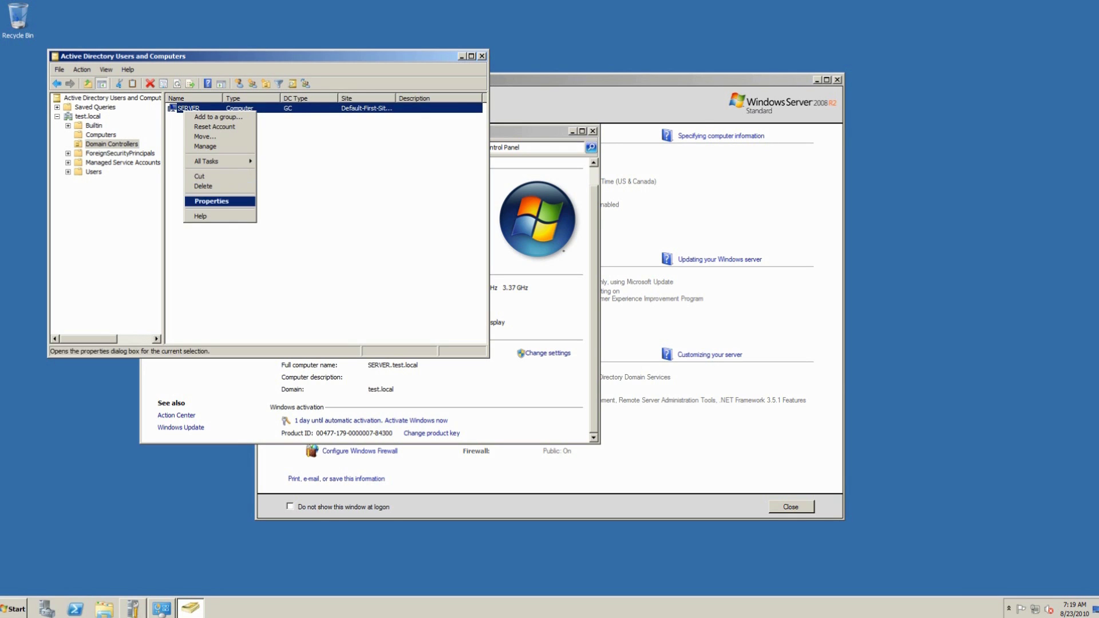
key("Return")
key("ctrl+Tab")
key("ctrl+Tab")
key("ctrl+Tab")
key("ctrl+Tab")
key("ctrl+Tab")
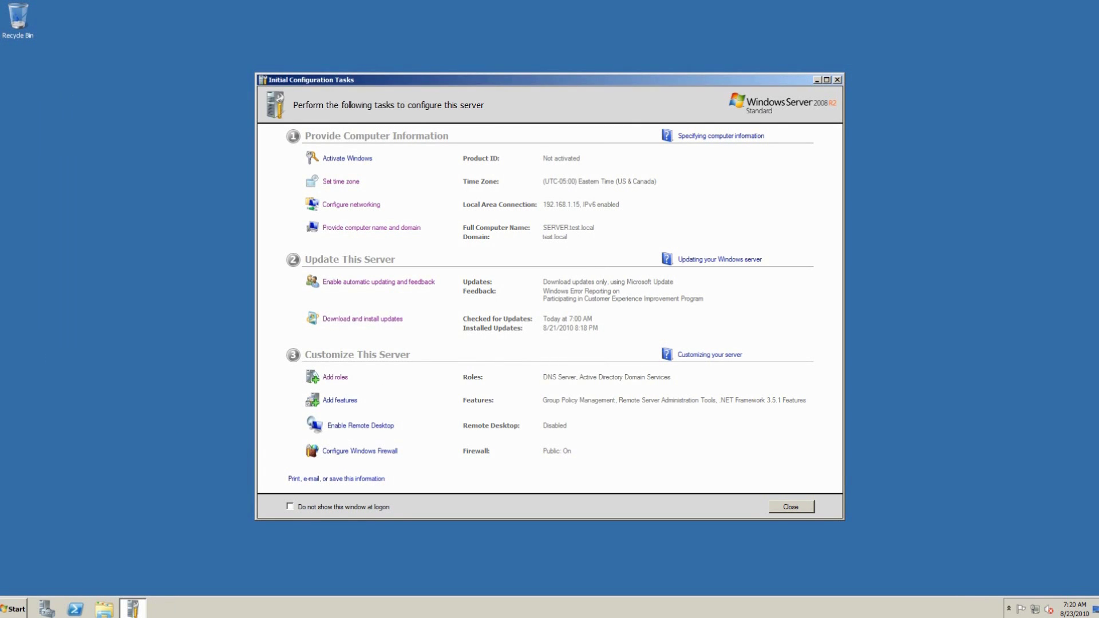
Step: Open Local Area Connection properties via the Network and Sharing Center's adapter settings
key("Return")
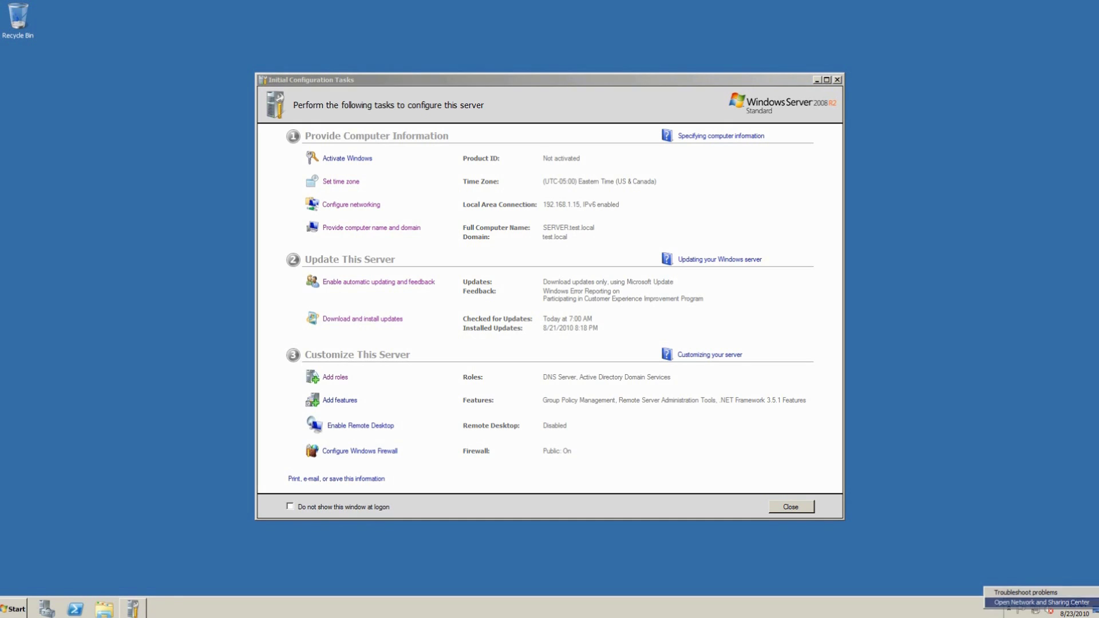
key("Tab")
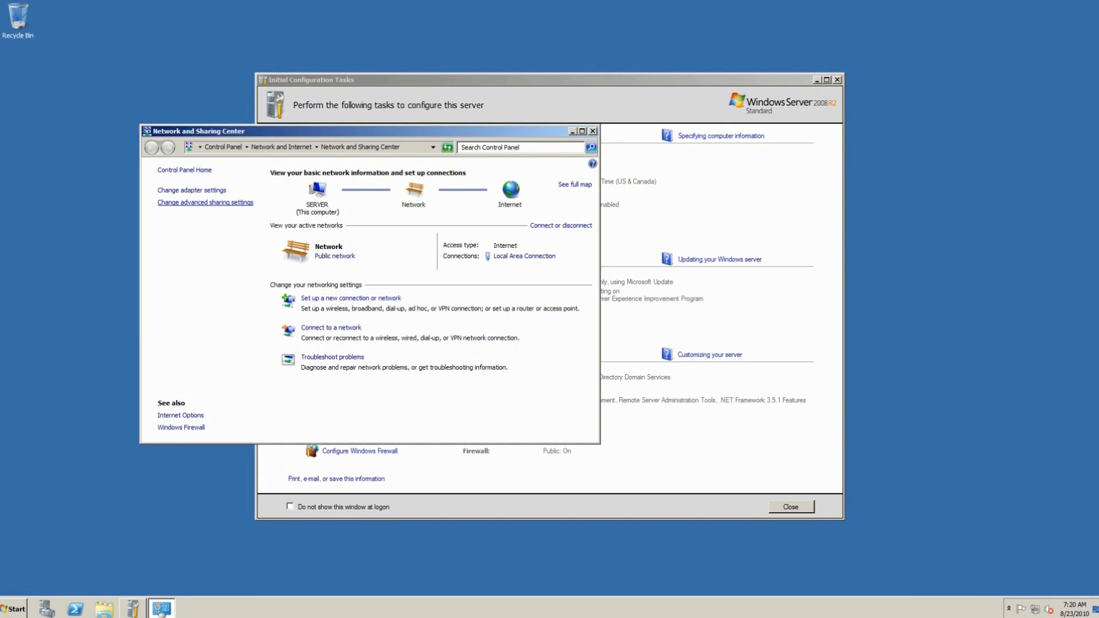
key("shift+Tab")
key("Return")
key("Down")
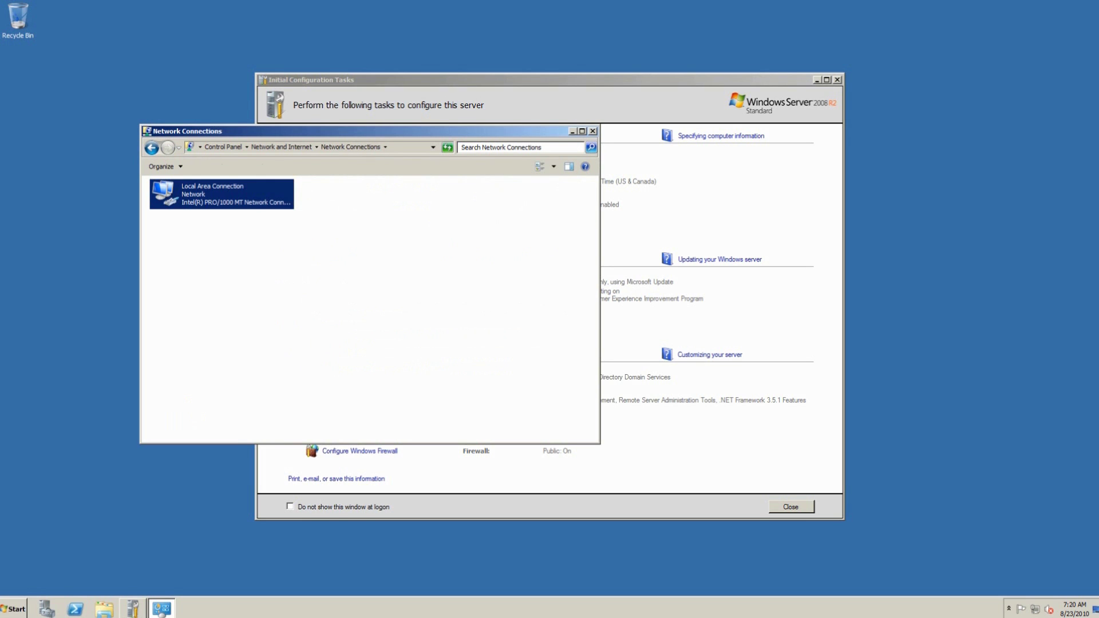
key("Return")
key("Tab")
key("Return")
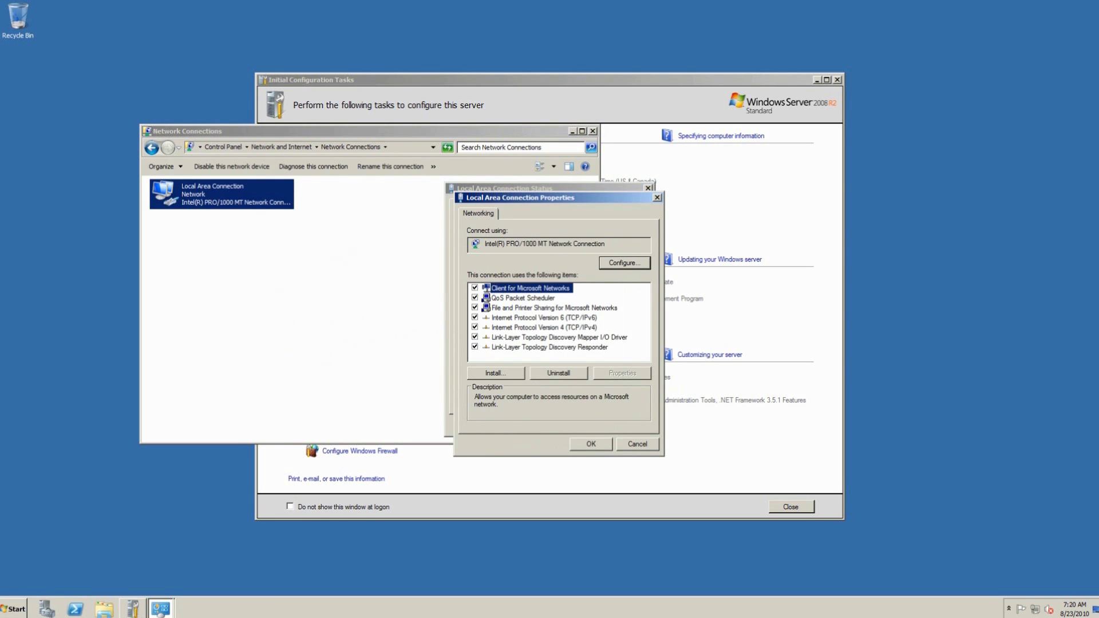
Step: Set 8.8.8.8 as the IPv4 alternate DNS server, keeping 127.0.0.1 preferred
key("Down")
key("Down")
key("Down")
key("Down")
key("alt+r")
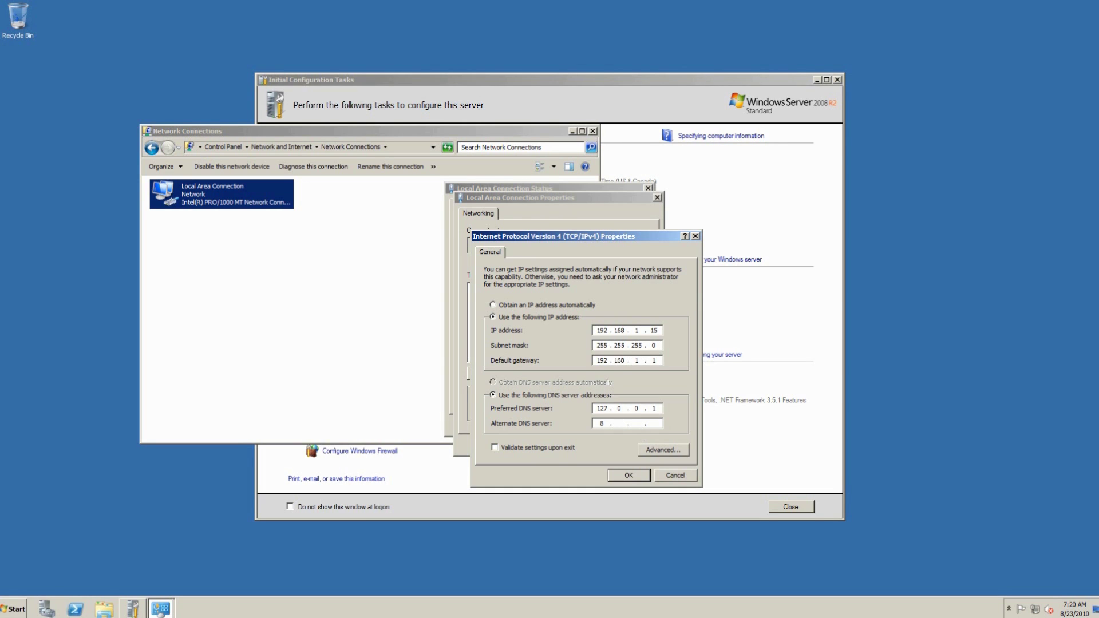
type("8.8")
key("Return")
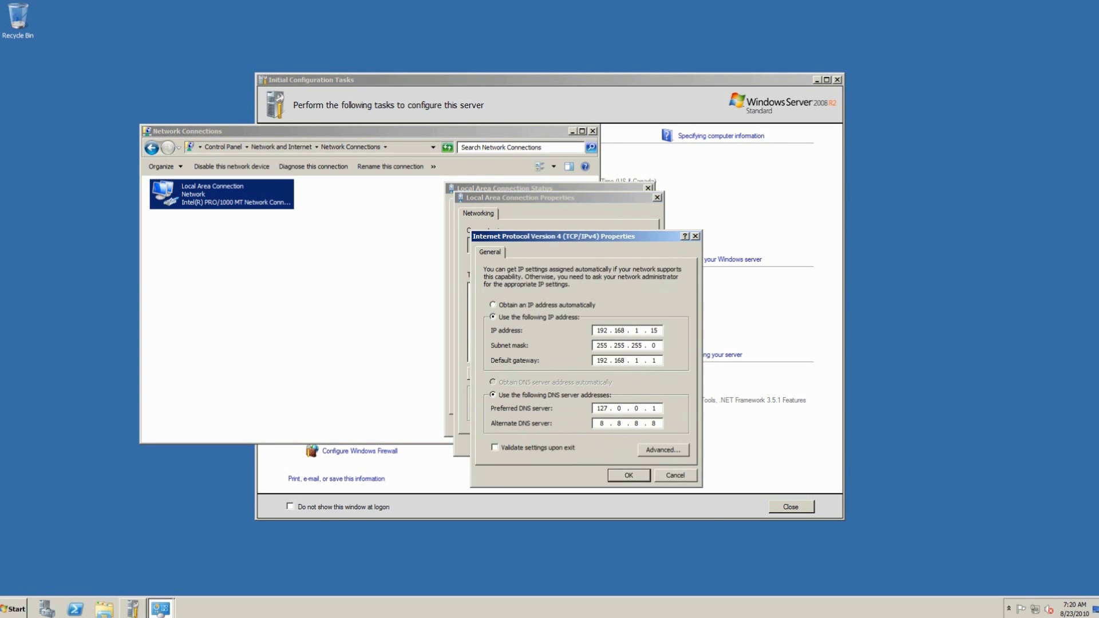
Step: Add 4.4.4.2 to the DNS server list in Advanced TCP/IP Settings
key("alt+v")
key("ctrl+Tab")
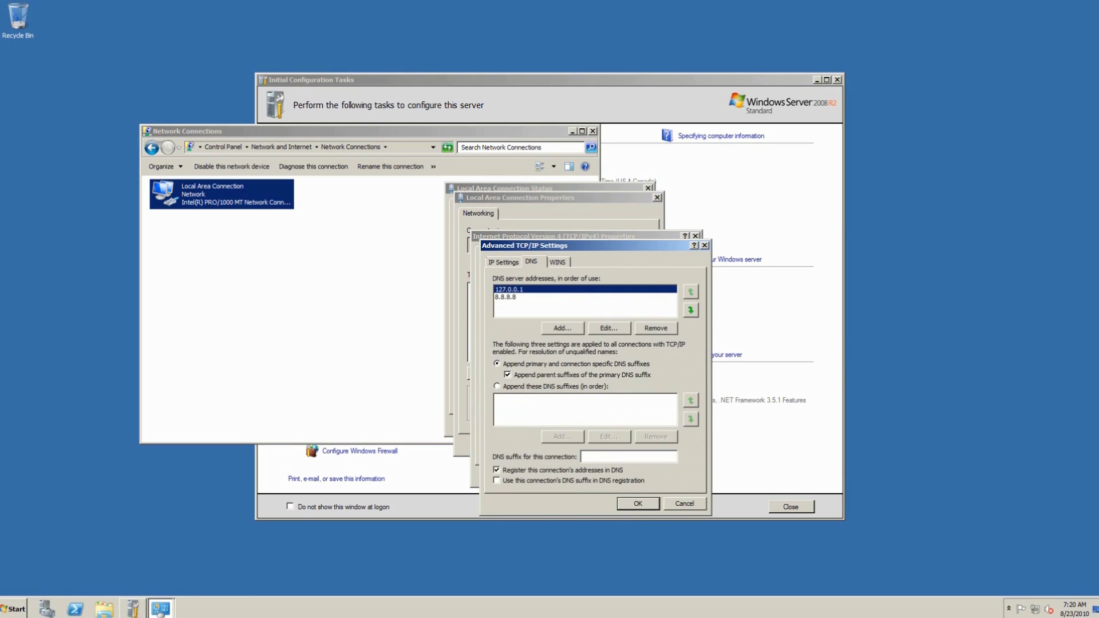
key("alt+d")
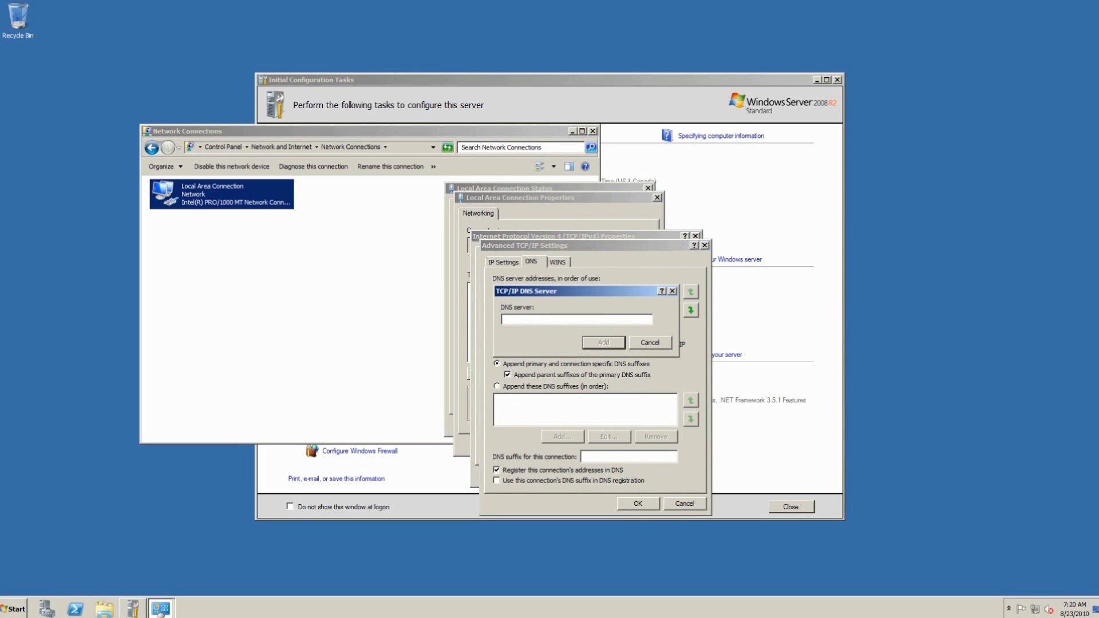
type("4.4.4.2")
key("Return")
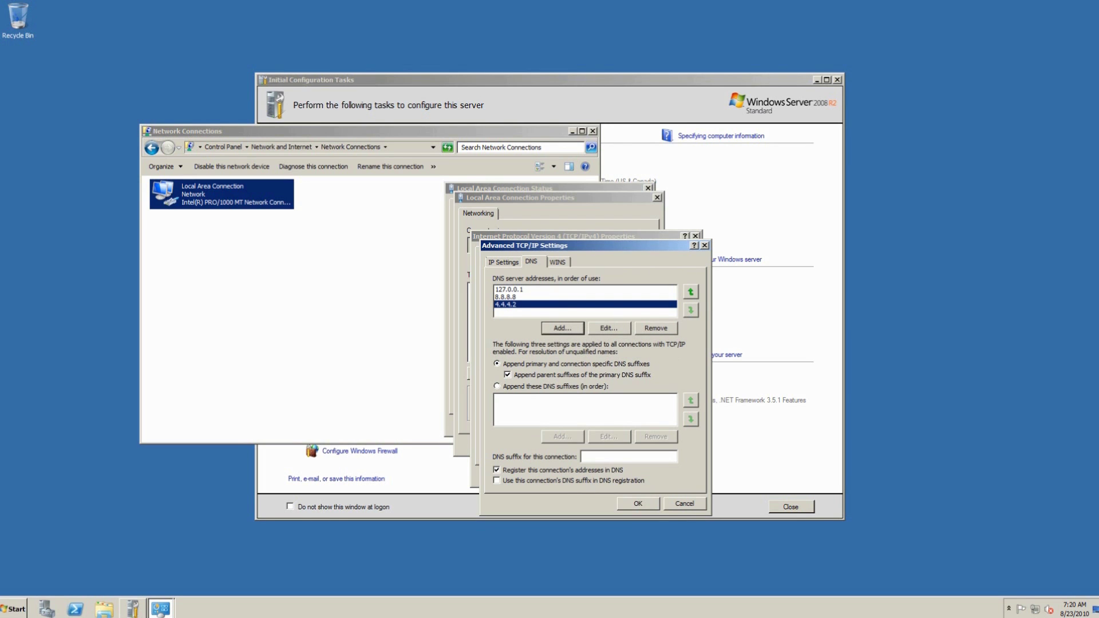
key("Return")
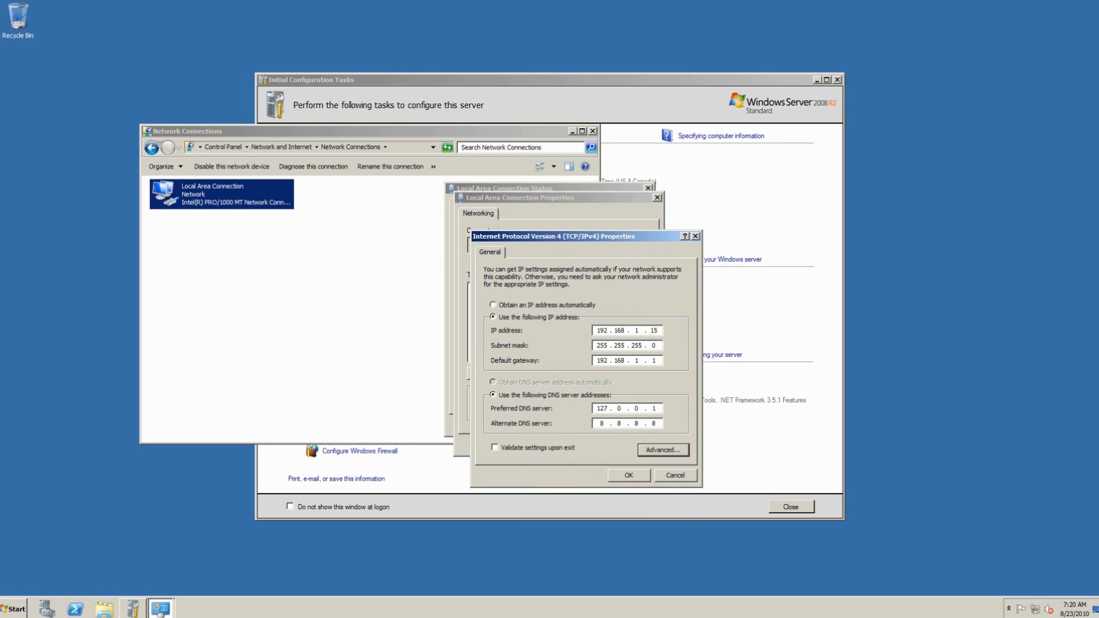
Step: Reopen Advanced TCP/IP Settings and cancel a mistaken IP address entry
key("Return")
key("alt+d")
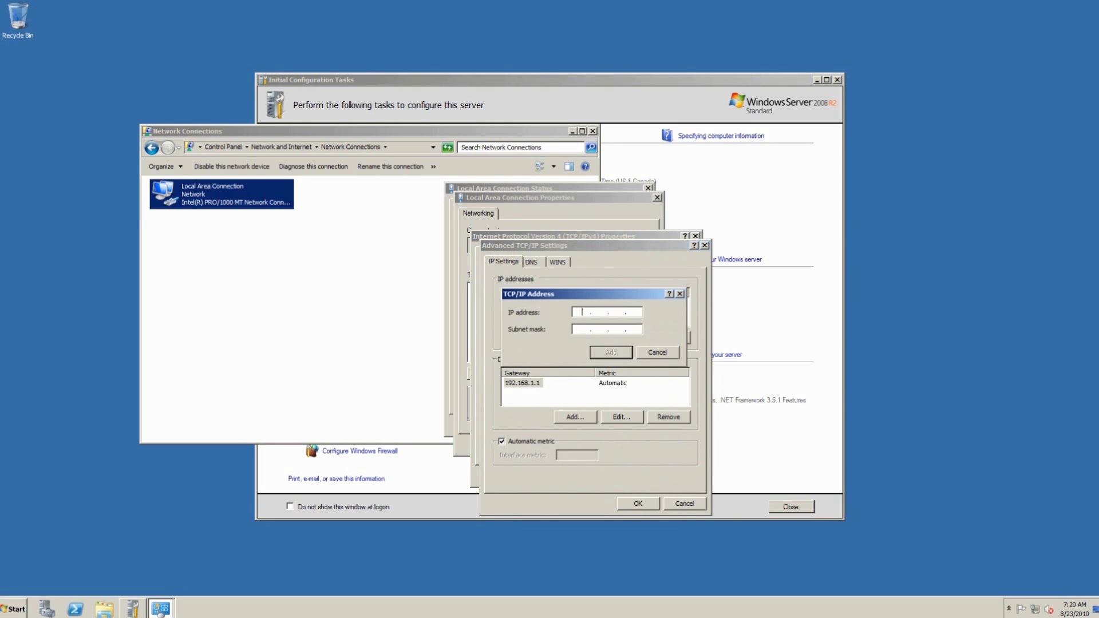
type("192 . . .")
key("Escape")
Step: Add DNS server 192.168.1.15, place it third after 8.8.8.8, and save all dialogs
key("ctrl+Tab")
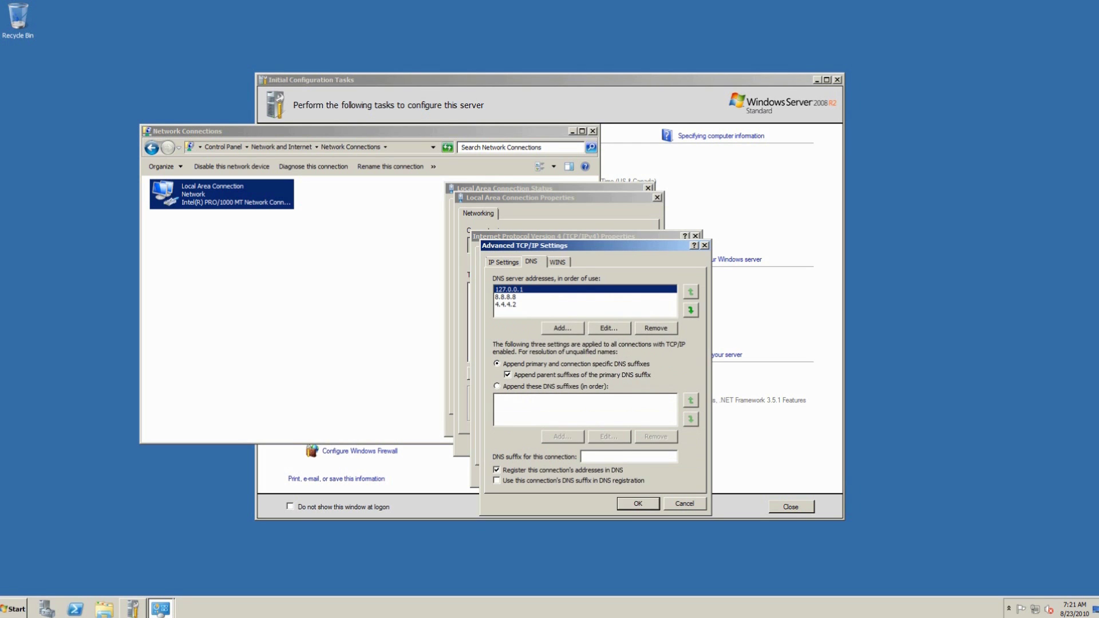
key("alt+d")
type("192.")
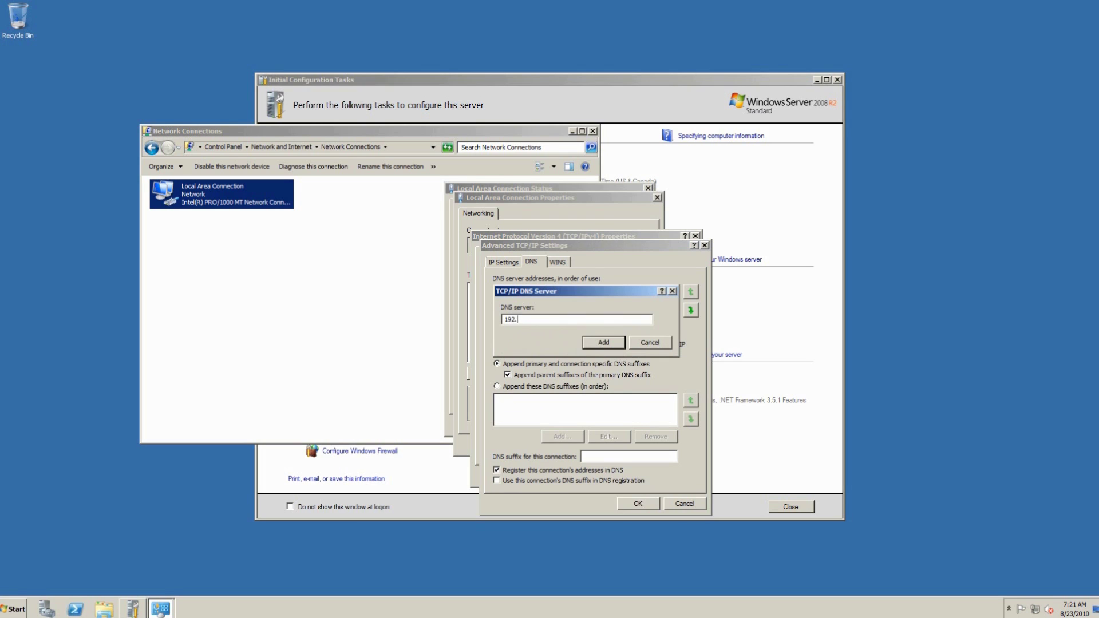
type("168.1.15")
key("Return")
left_click(691, 292)
left_click(691, 291)
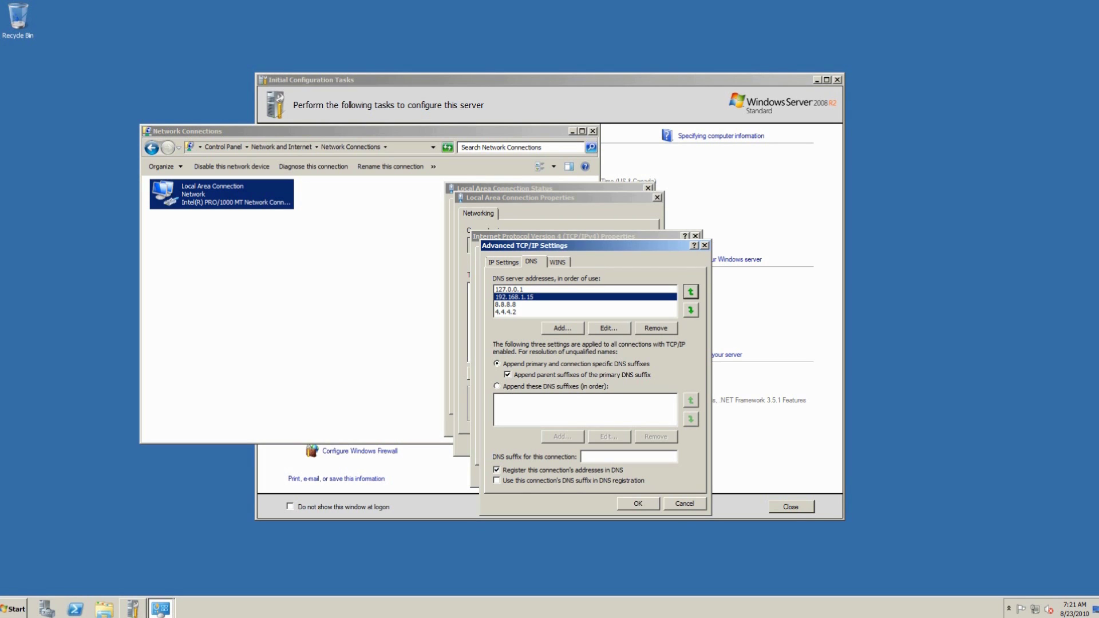
left_click(691, 310)
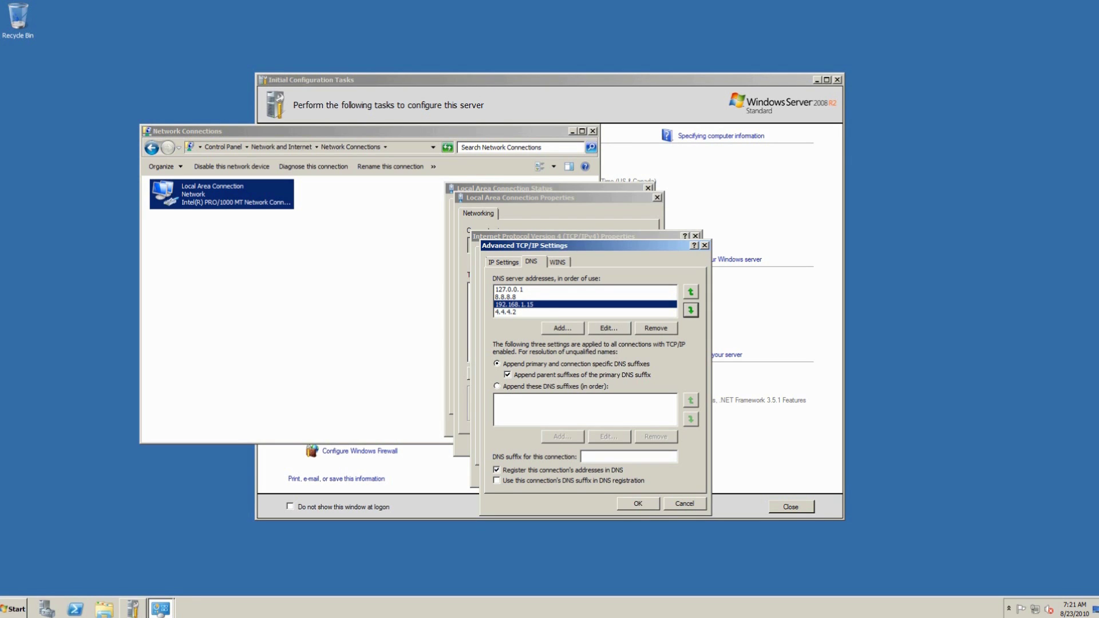
key("Return")
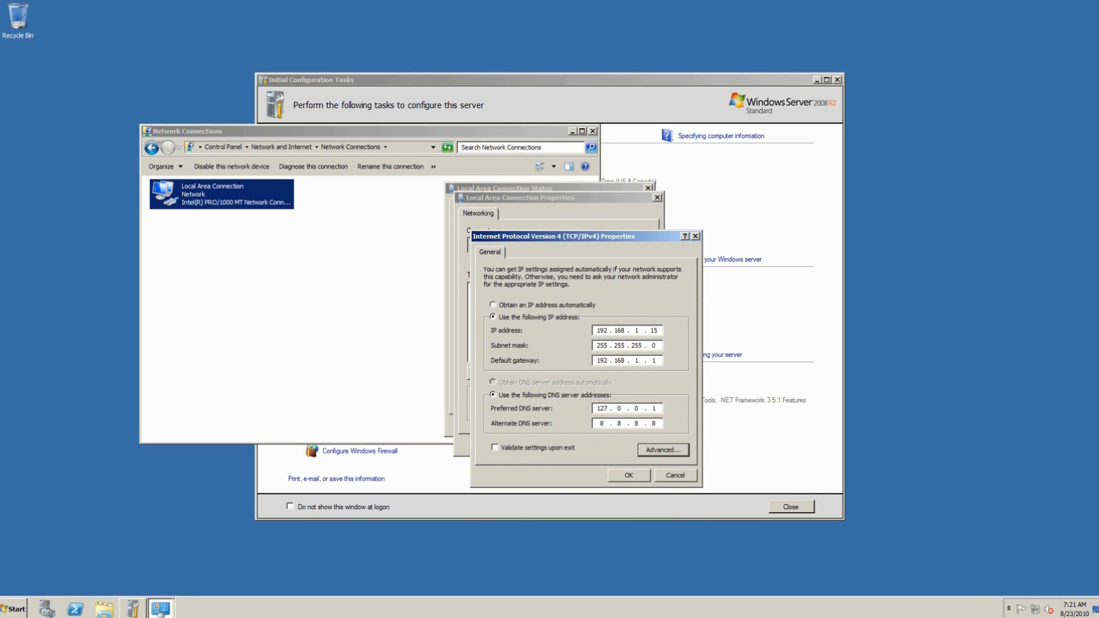
key("Return")
key("Return")
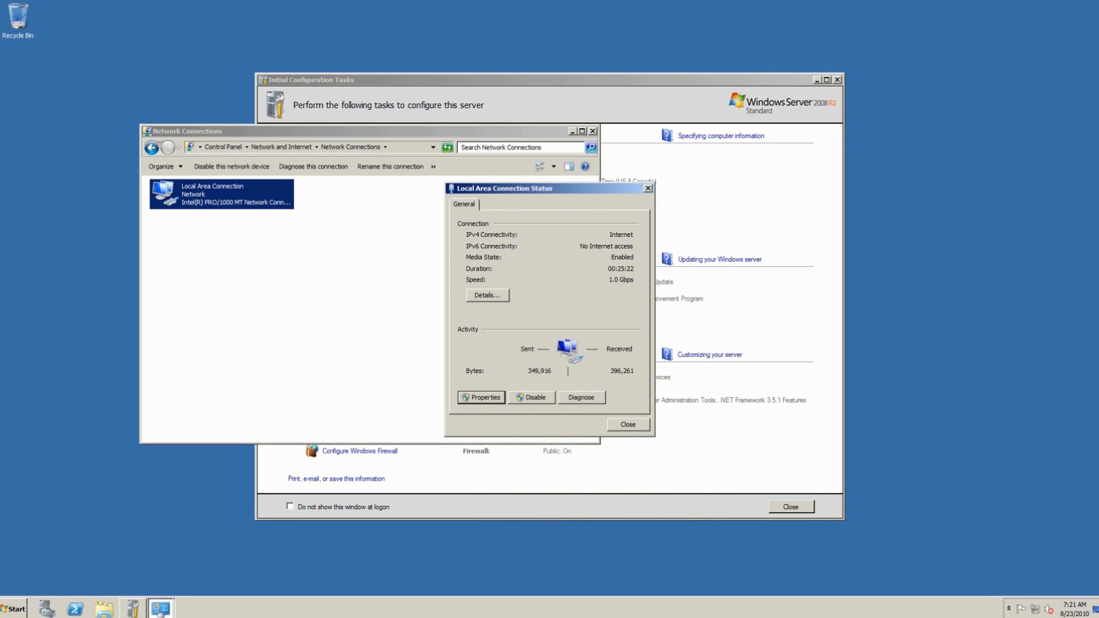
Step: Close the Local Area Connection Status and Network Connections windows
left_click(628, 424)
left_click(593, 131)
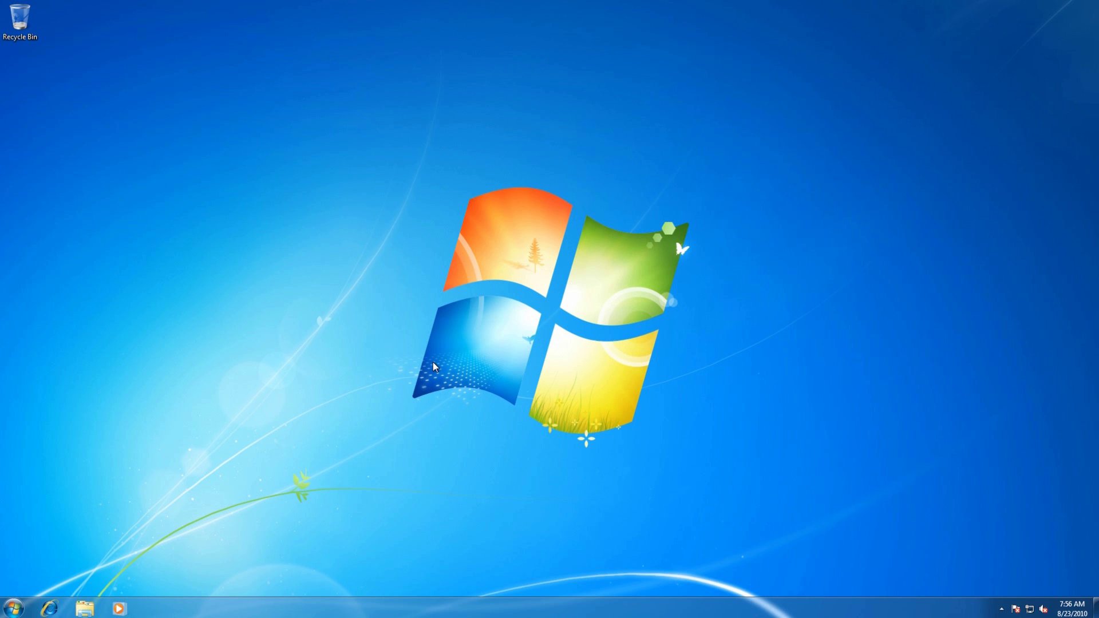
Step: Open the Windows 7 Local Area Connection properties via Network and Sharing Center
left_click(12, 608)
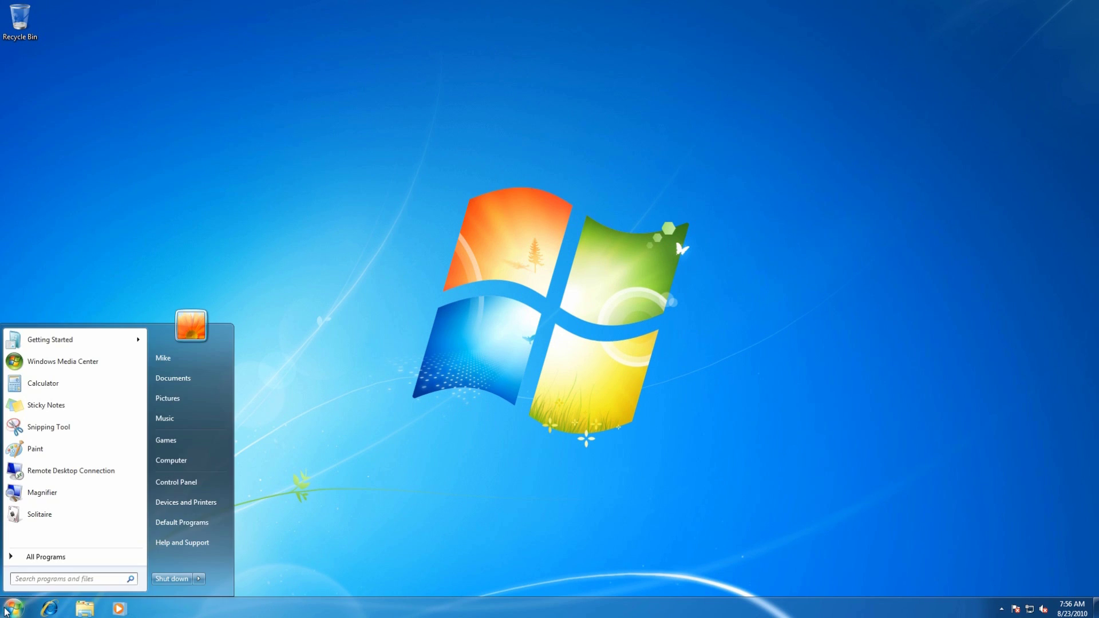
left_click(203, 483)
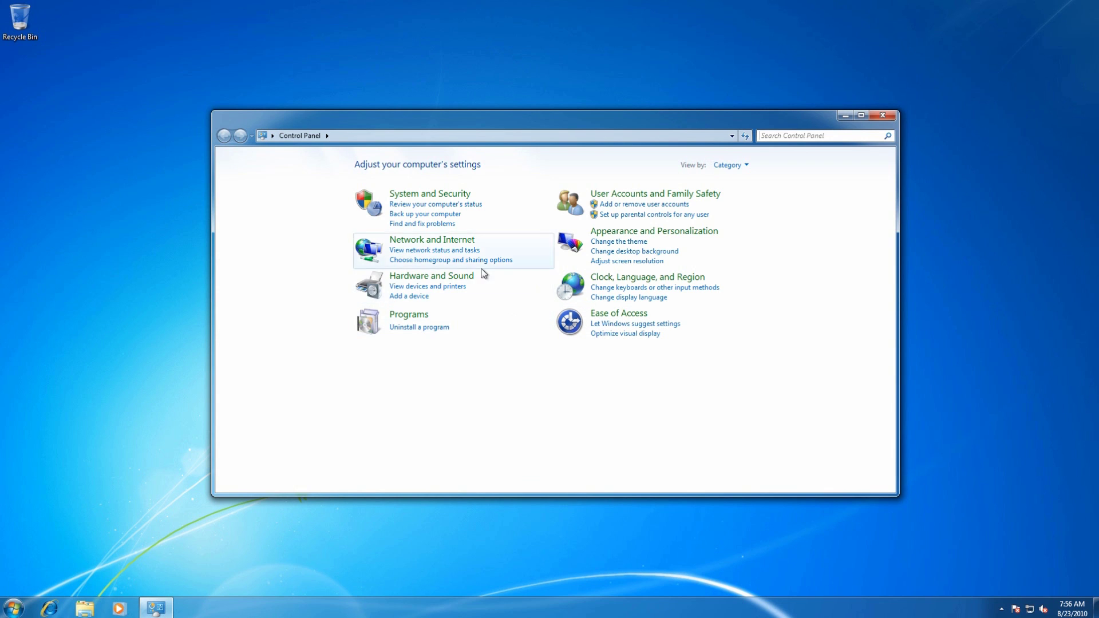
left_click(450, 243)
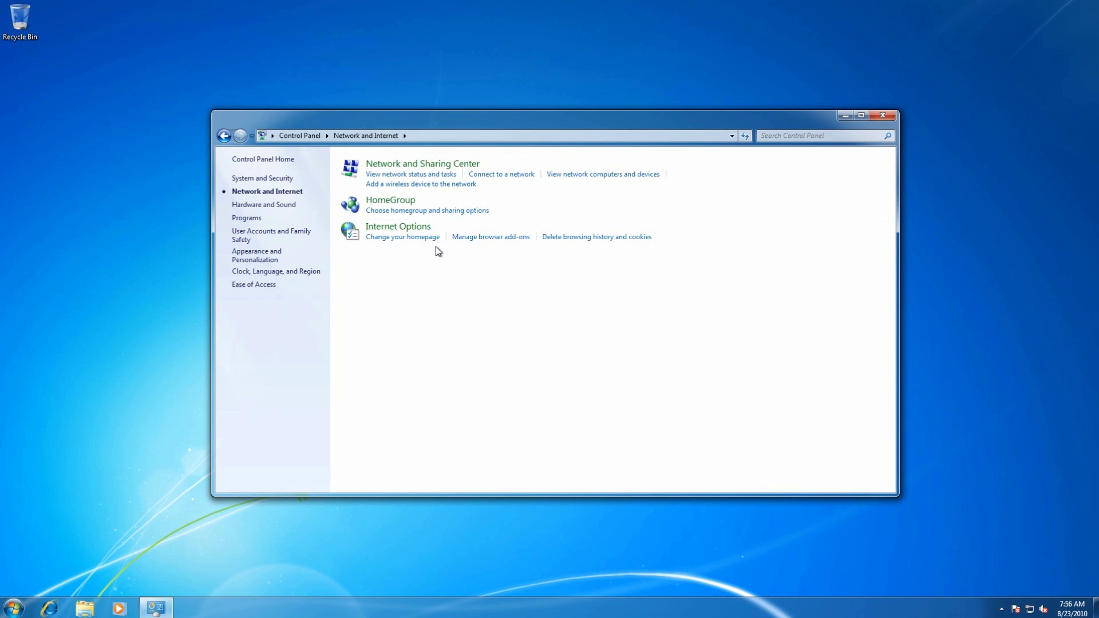
left_click(428, 160)
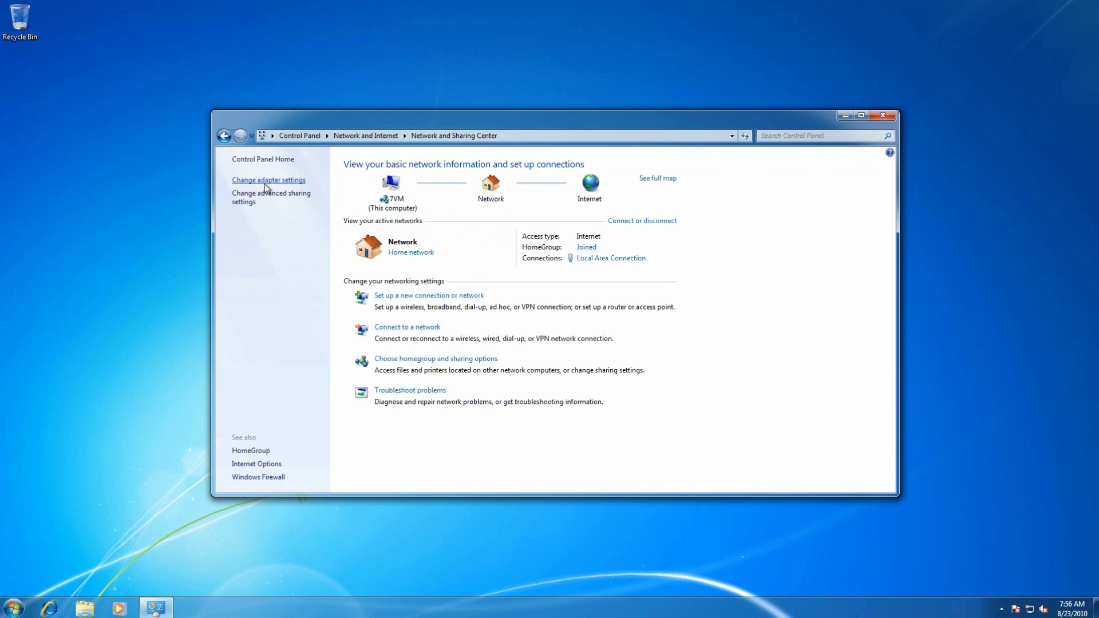
left_click(264, 182)
key("super+plus")
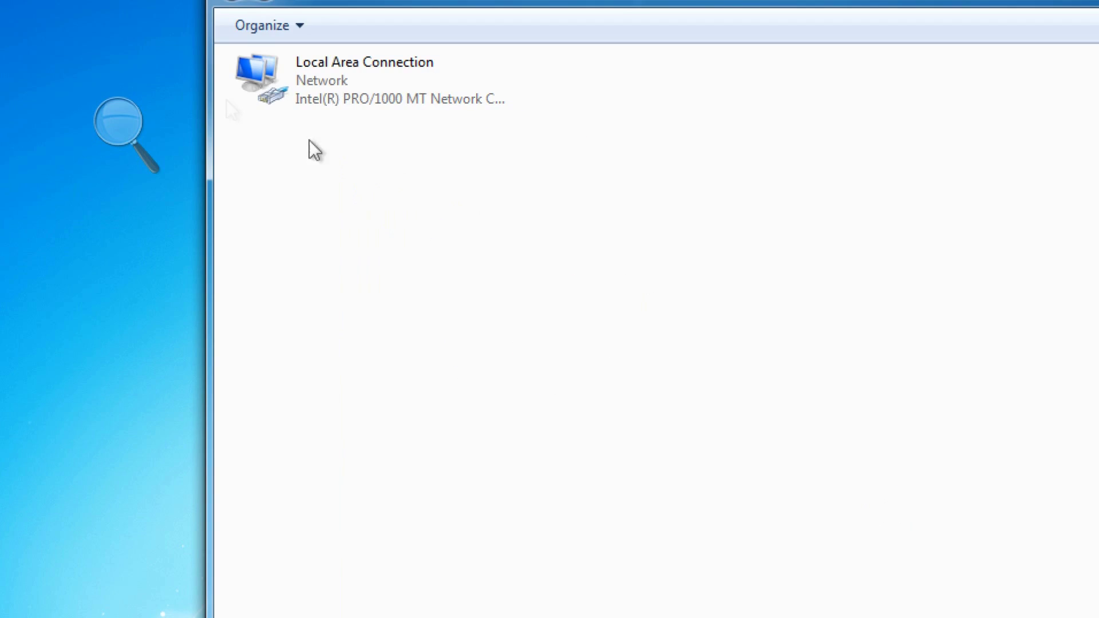
double_click(290, 76)
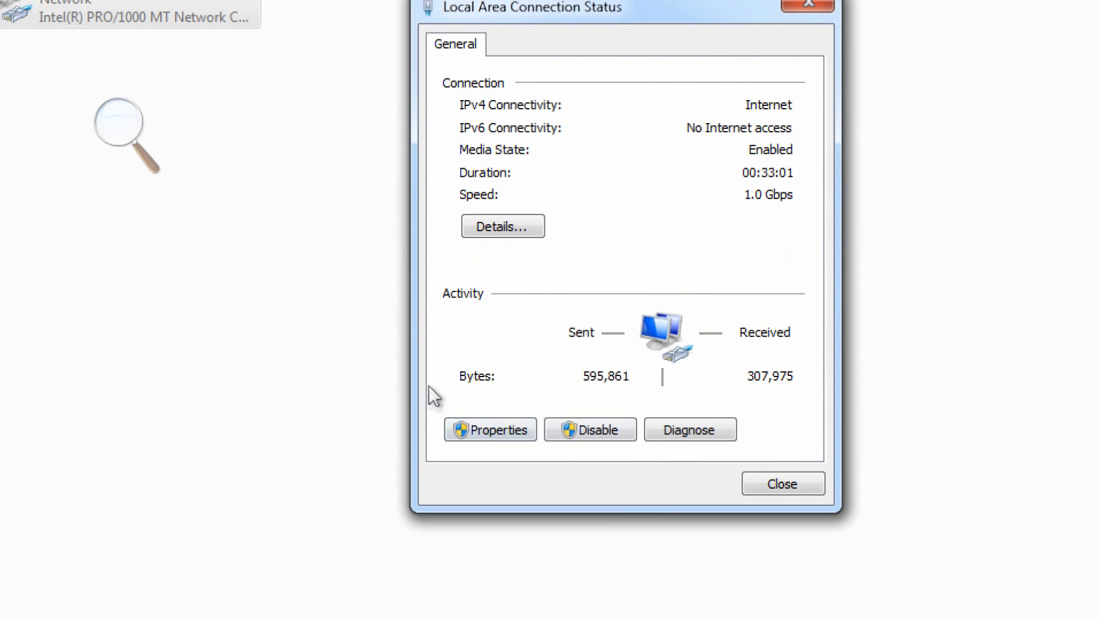
left_click(473, 426)
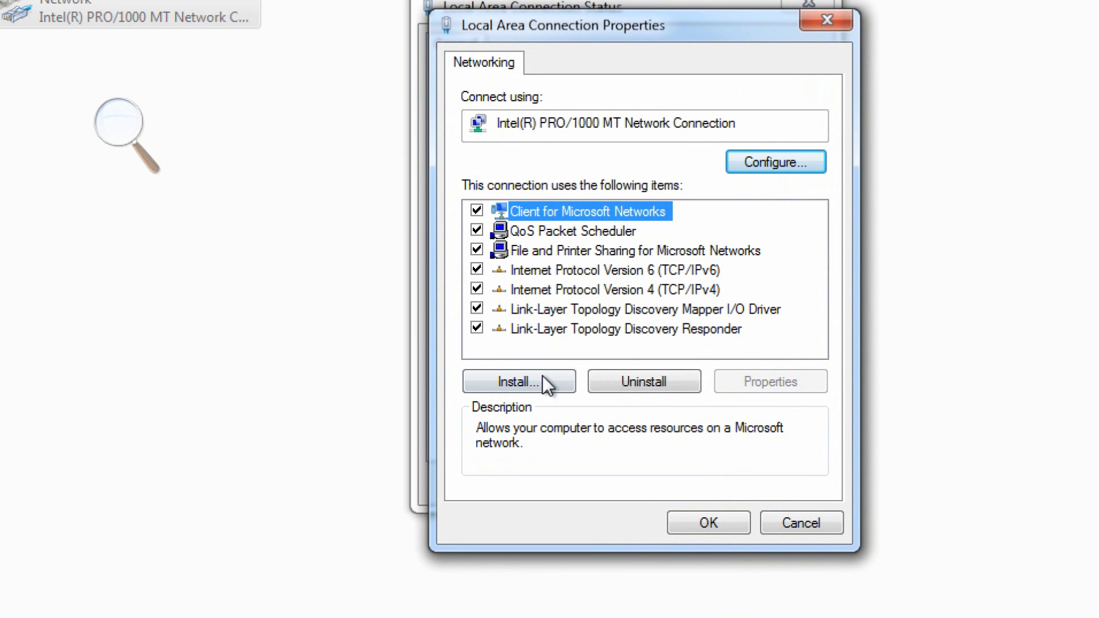
Step: Set IPv4 preferred DNS 192.168.1.15 and alternate 8.8.8.8, then save and close
left_click(649, 304)
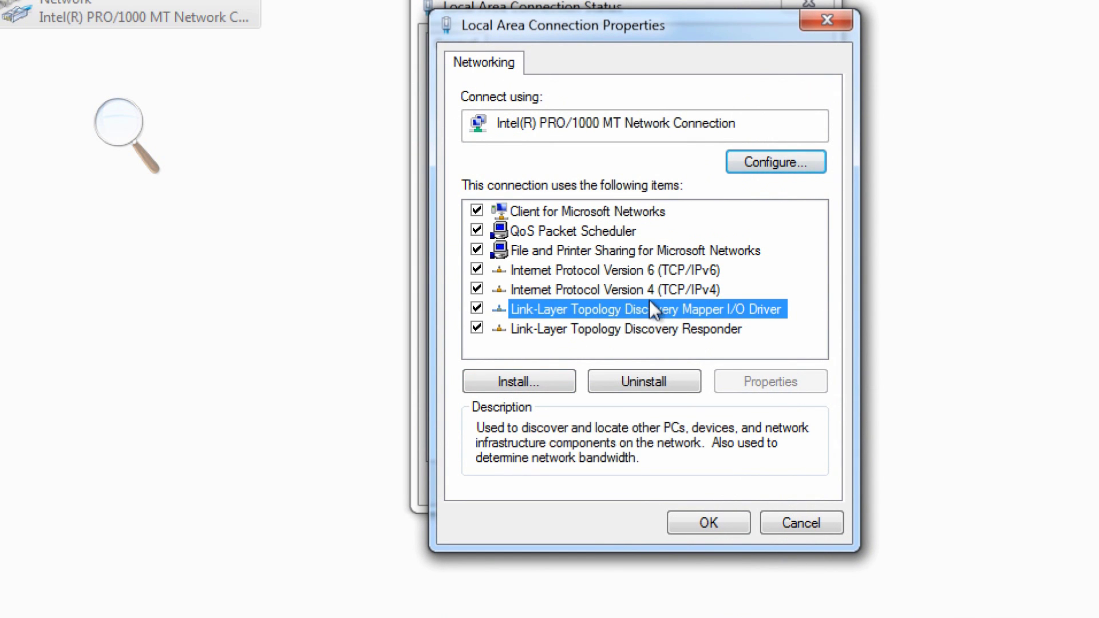
left_click(649, 297)
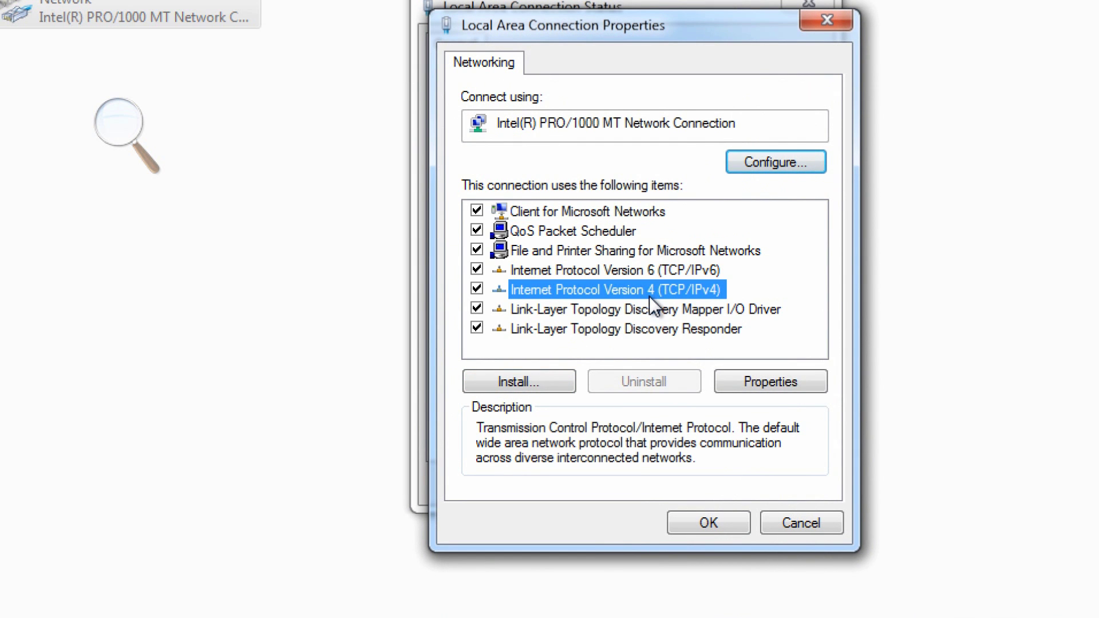
double_click(650, 296)
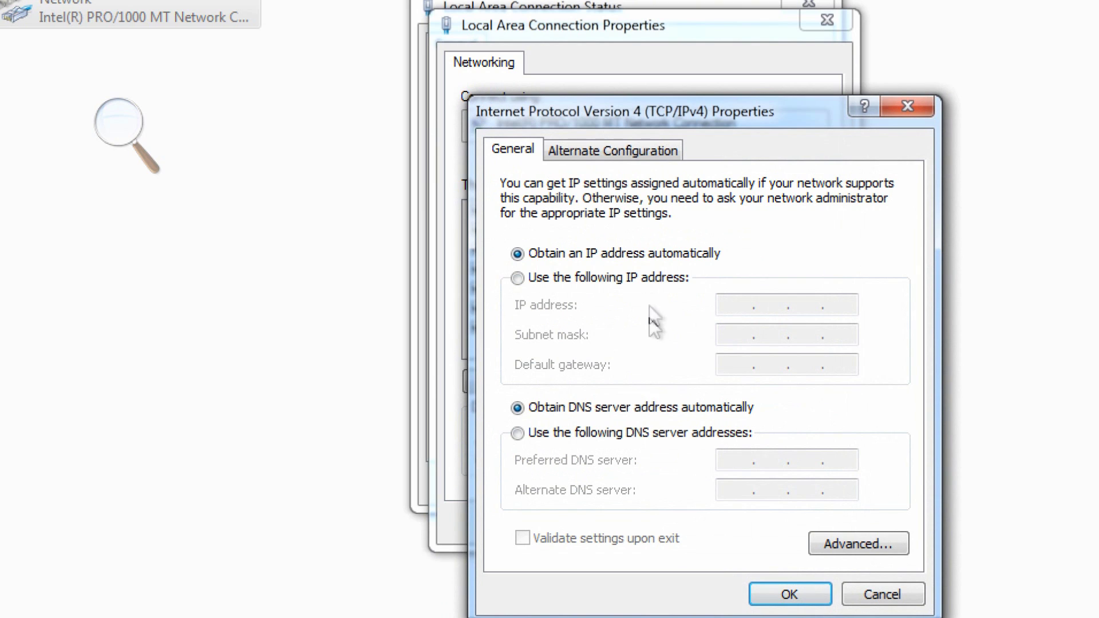
left_click(656, 436)
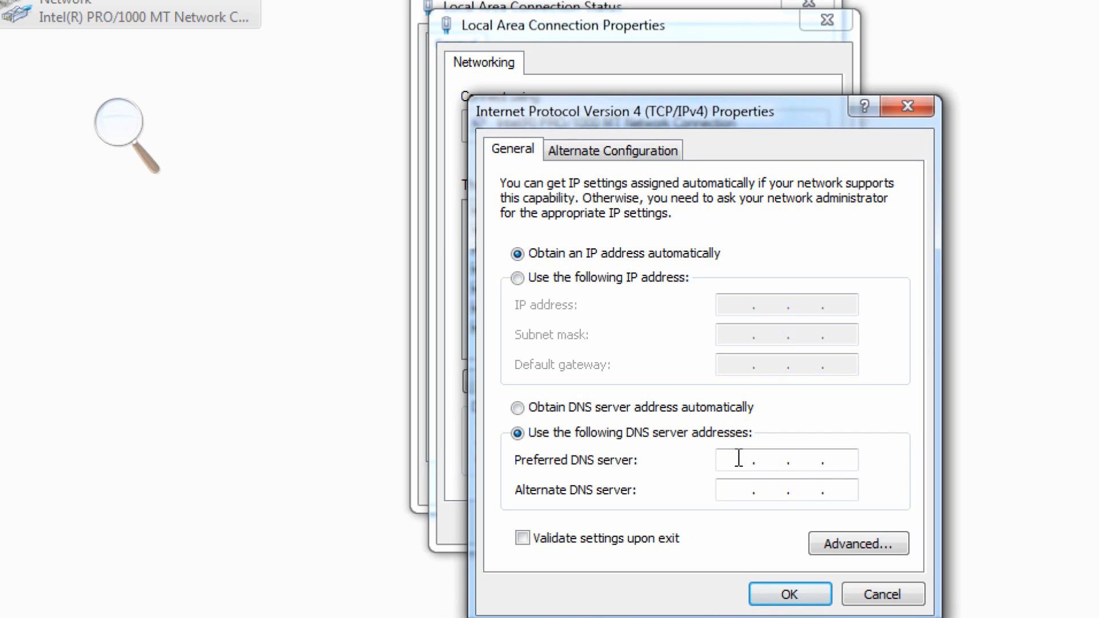
type("192.168.1")
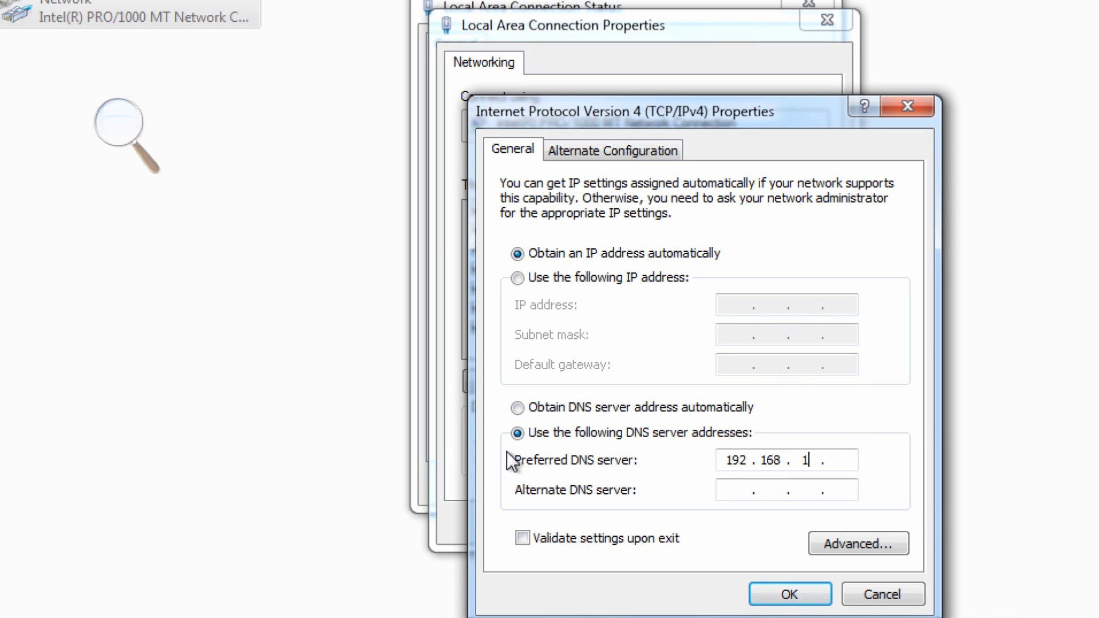
type(".15")
left_click(724, 493)
type("8.8.8.8")
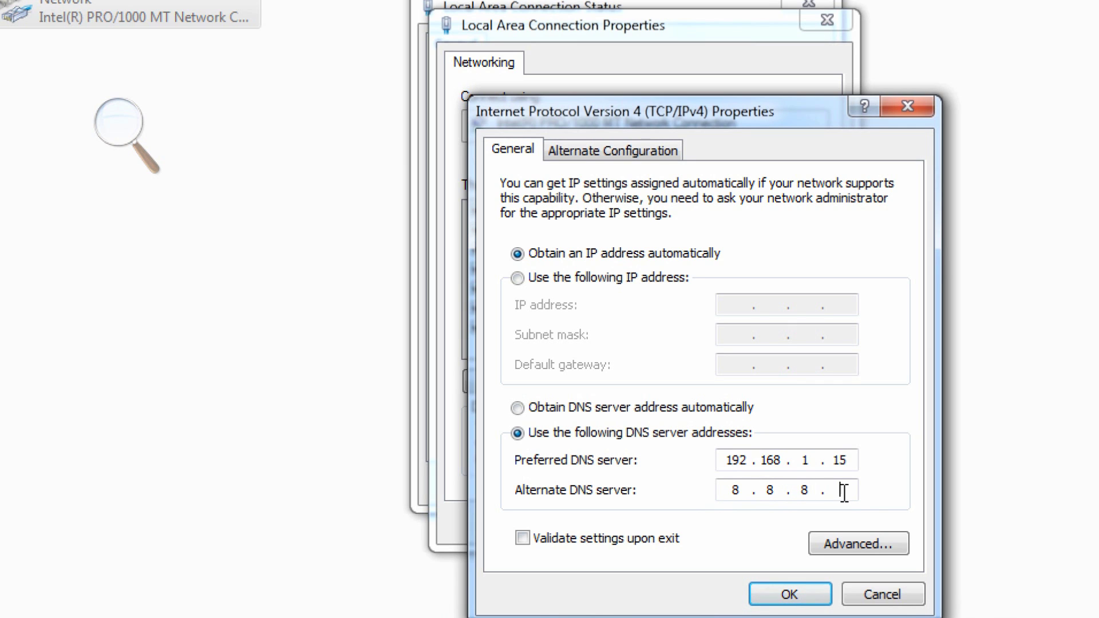
left_click(804, 595)
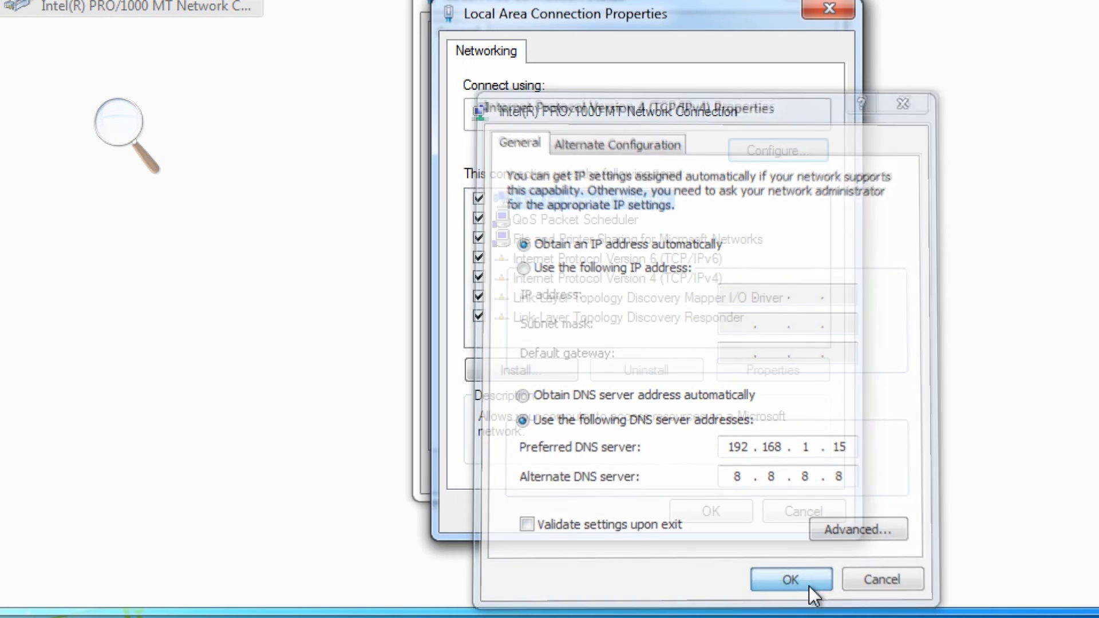
left_click(702, 521)
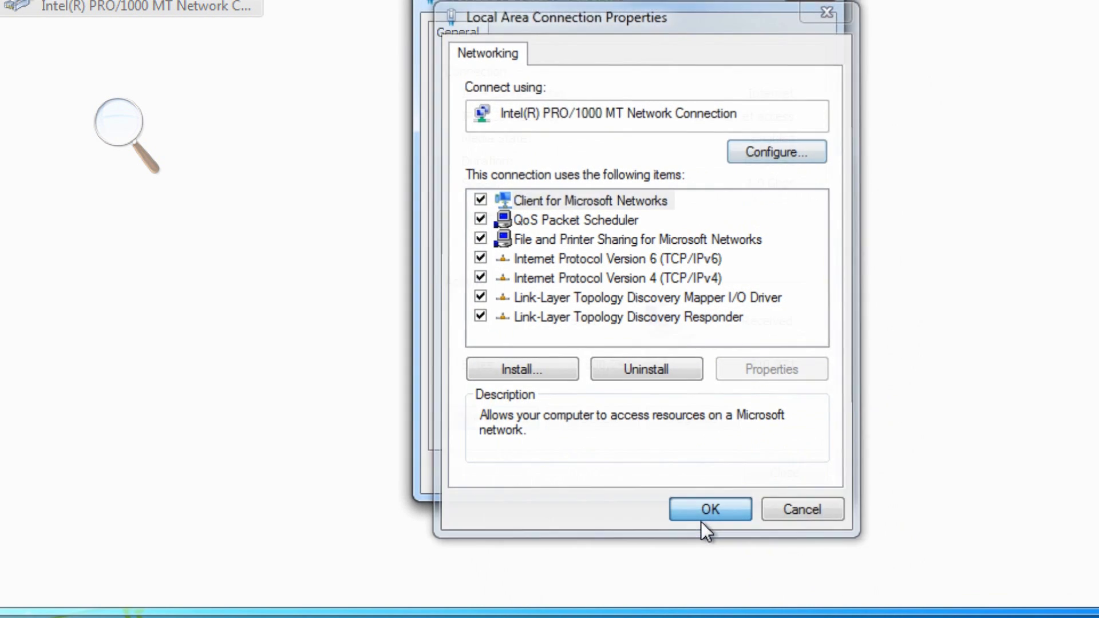
left_click(767, 473)
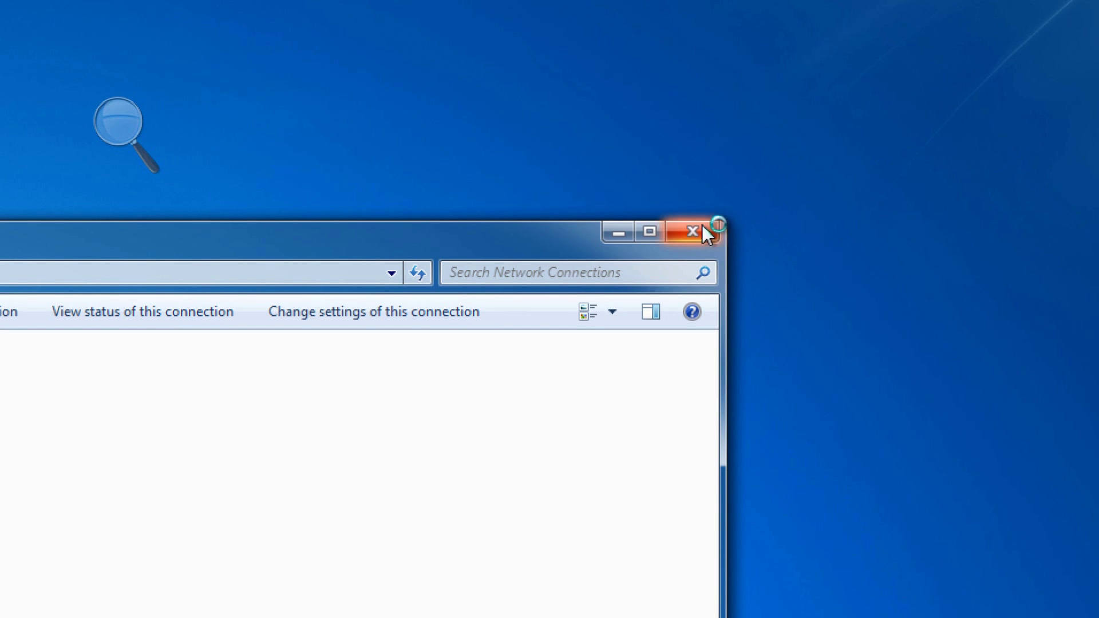
Step: Close Network Connections, load MSN in Internet Explorer to test browsing, then close it
left_click(705, 227)
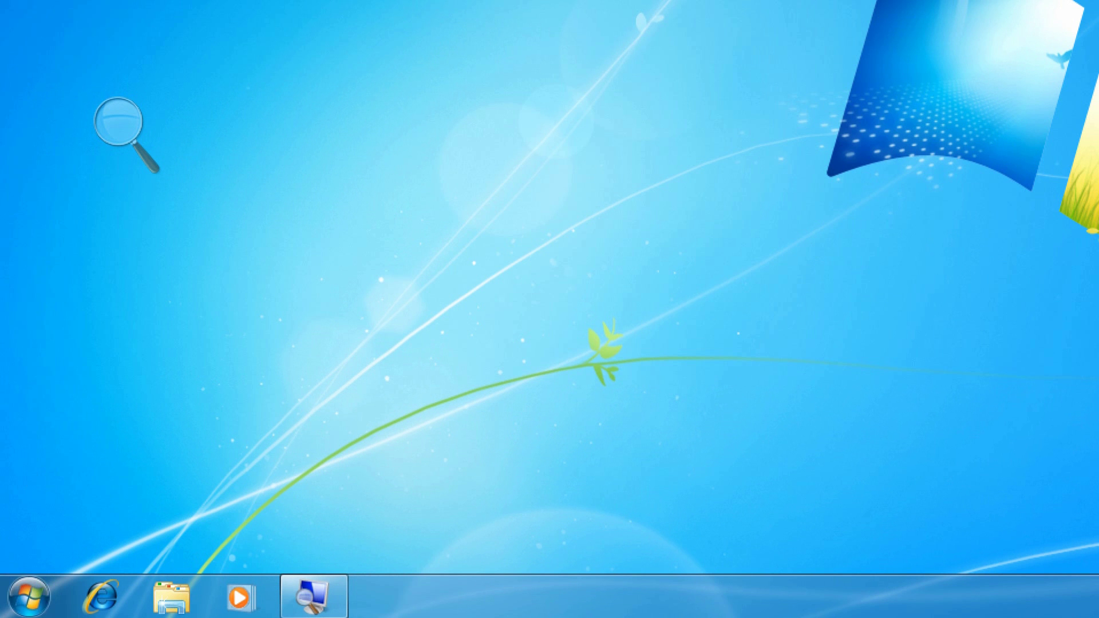
left_click(103, 599)
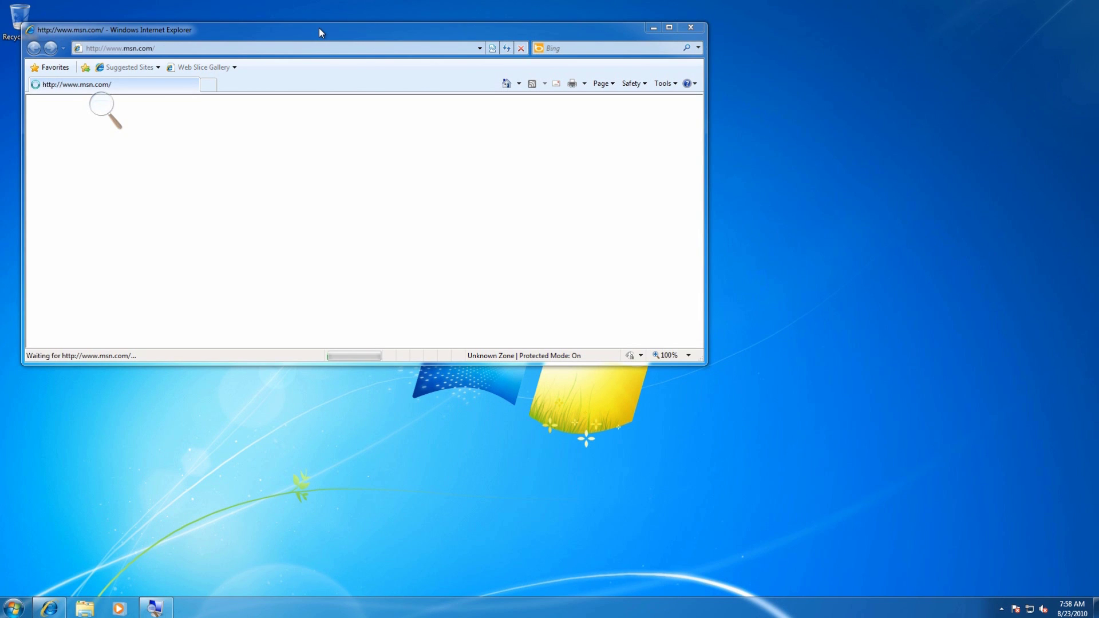
left_click_drag(320, 32, 401, 97)
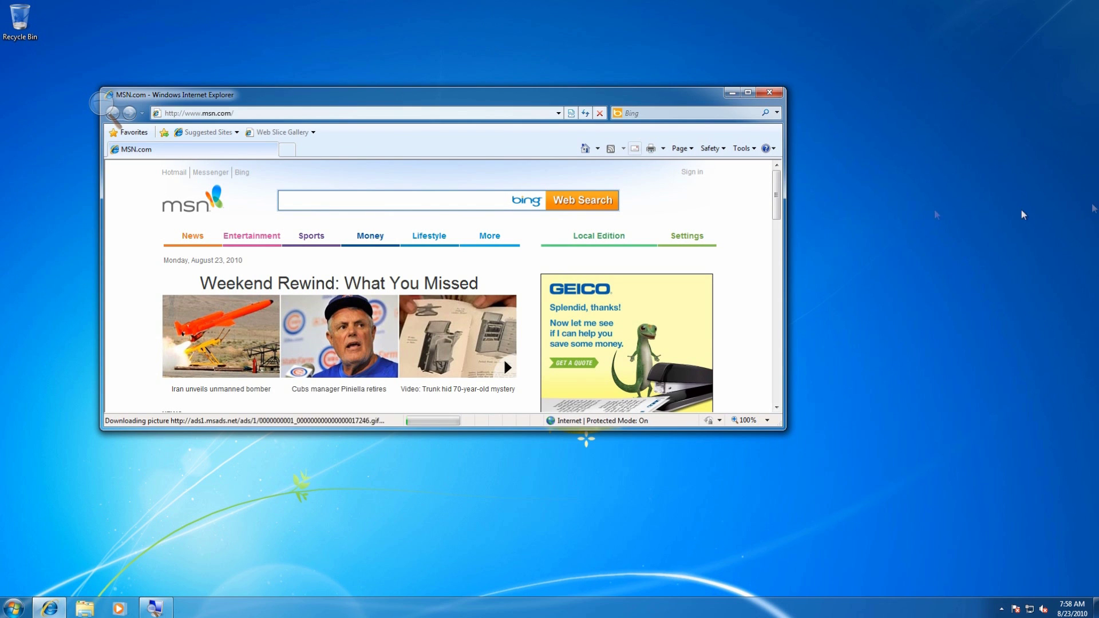
left_click(769, 101)
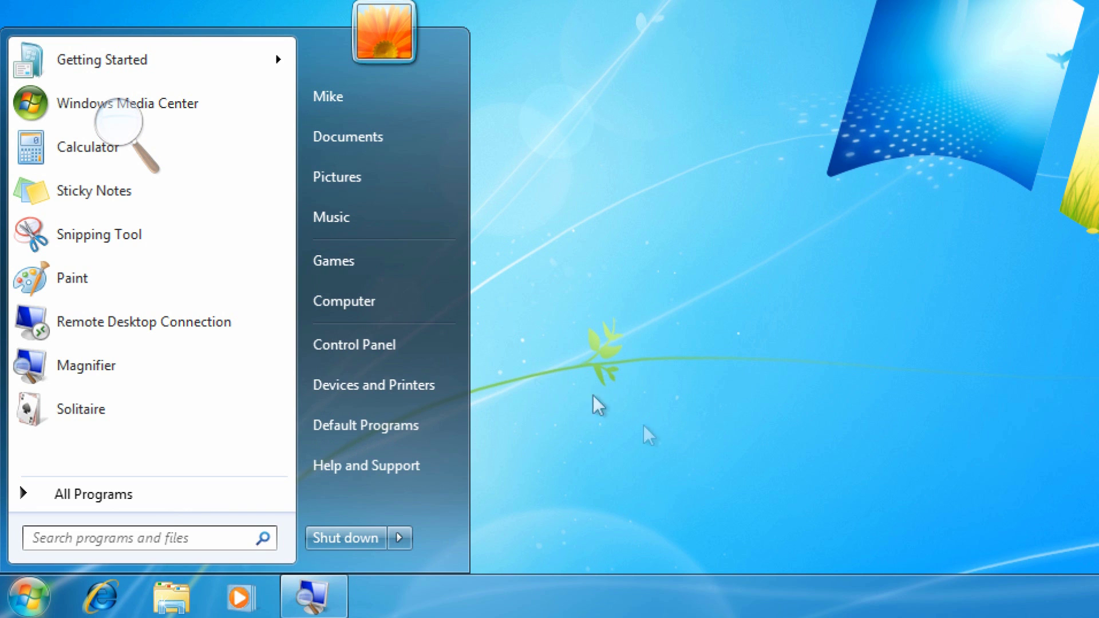
Step: Open System Properties' Computer Name tab showing 7VM in WORKGROUP
left_click(323, 342)
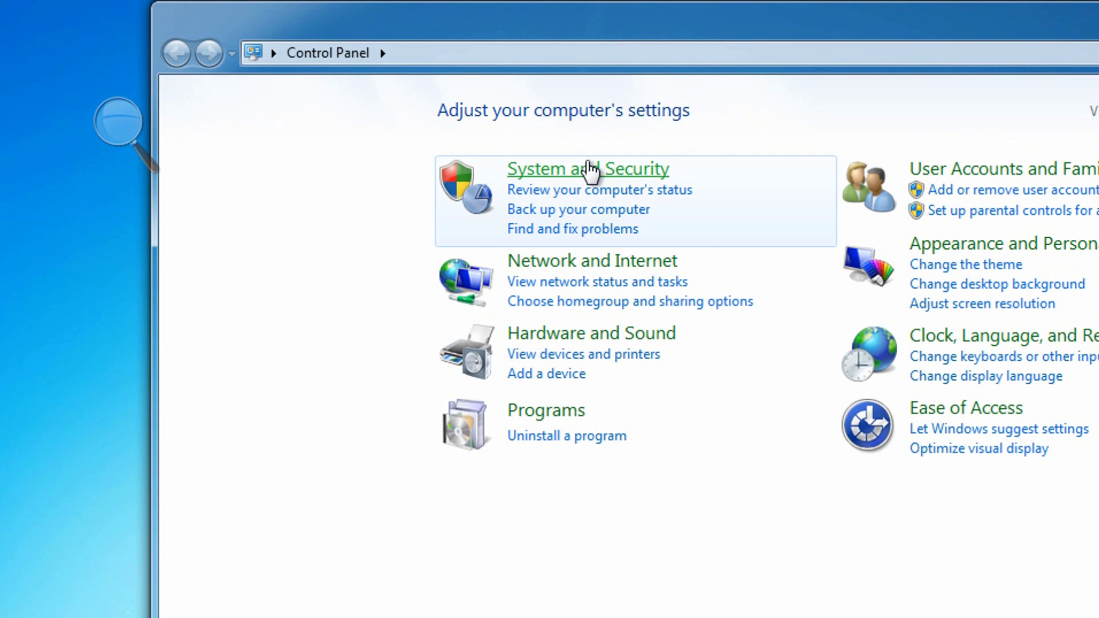
left_click(590, 170)
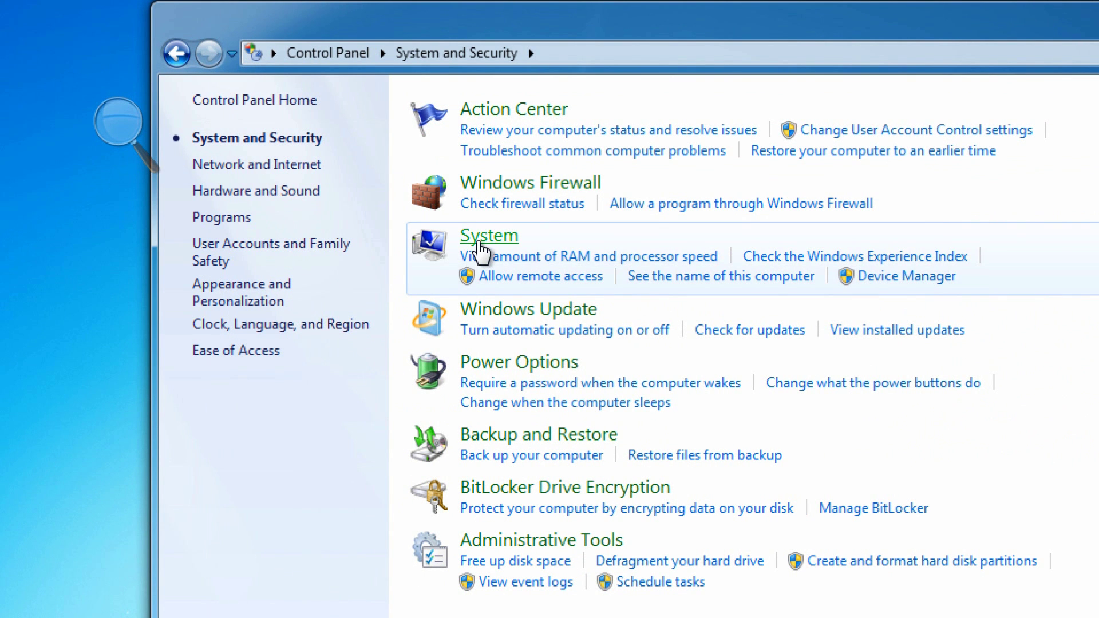
left_click(479, 243)
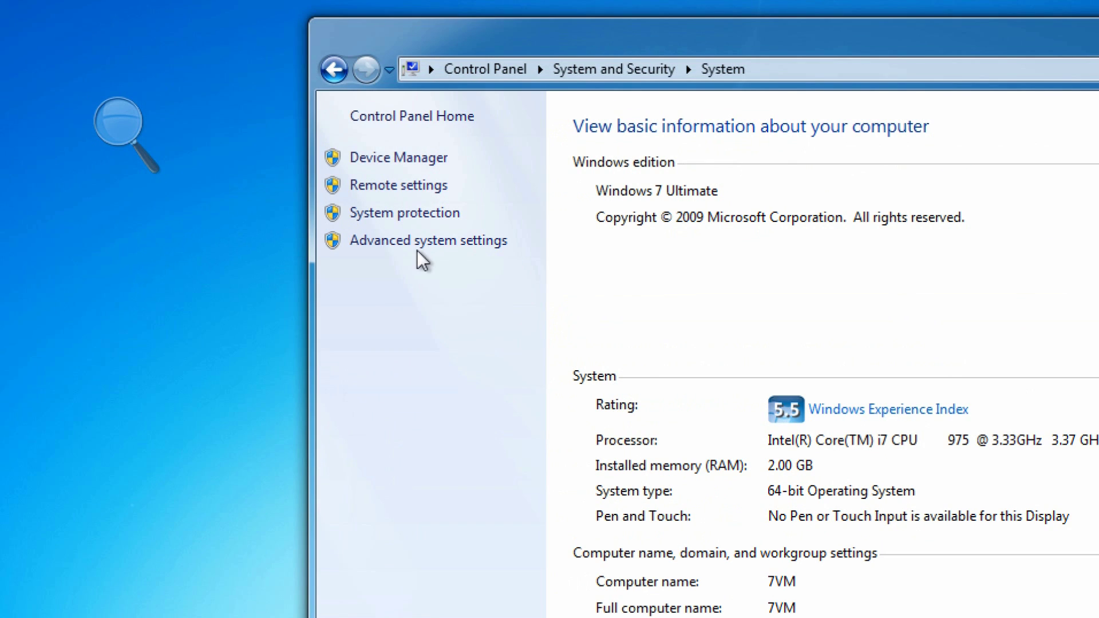
left_click(420, 245)
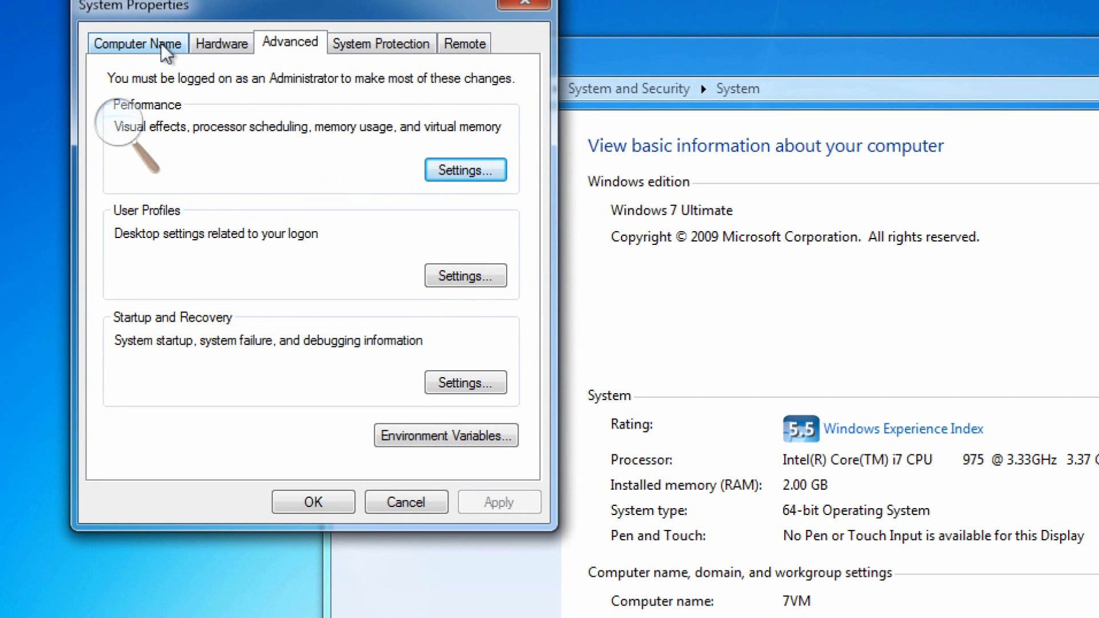
left_click(161, 45)
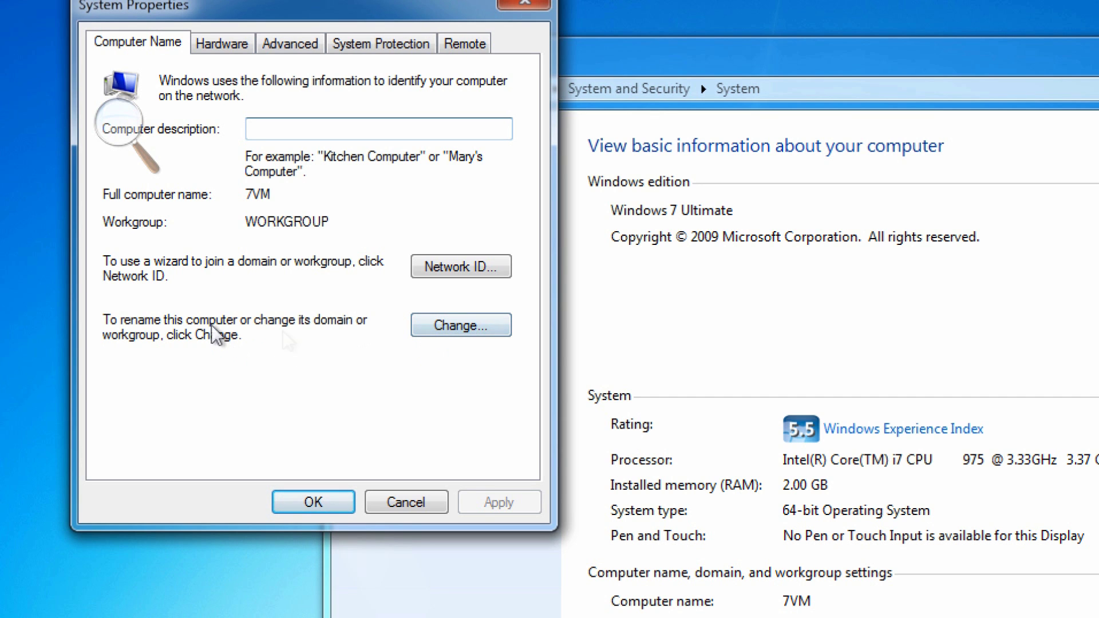
Step: Join the computer to domain 'test', authorising with TEST\Administrator and its password
left_click(430, 320)
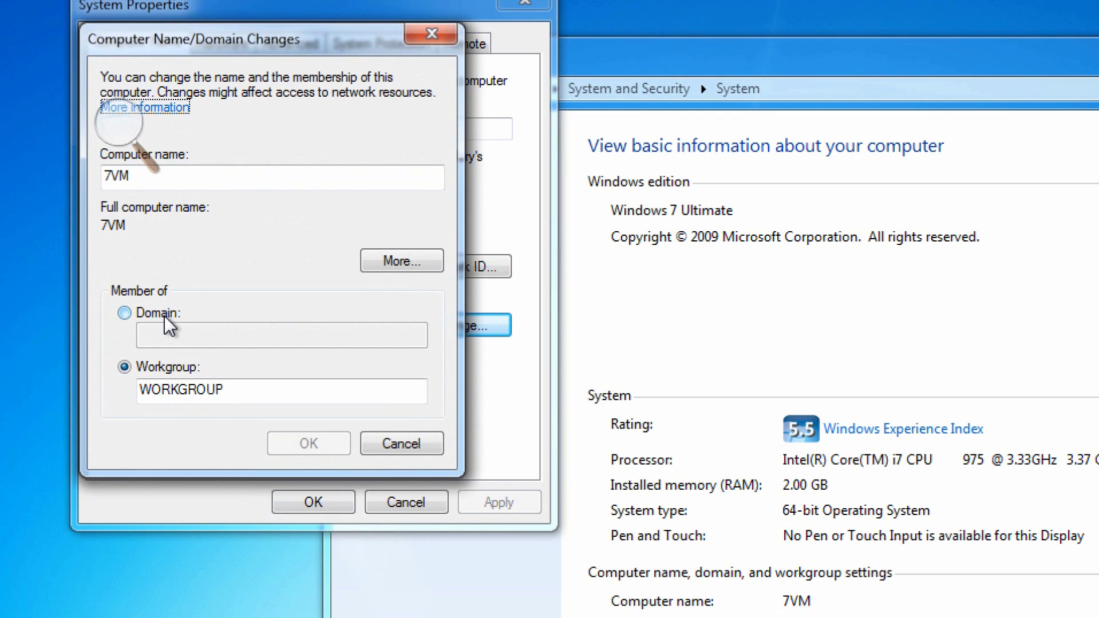
left_click(169, 325)
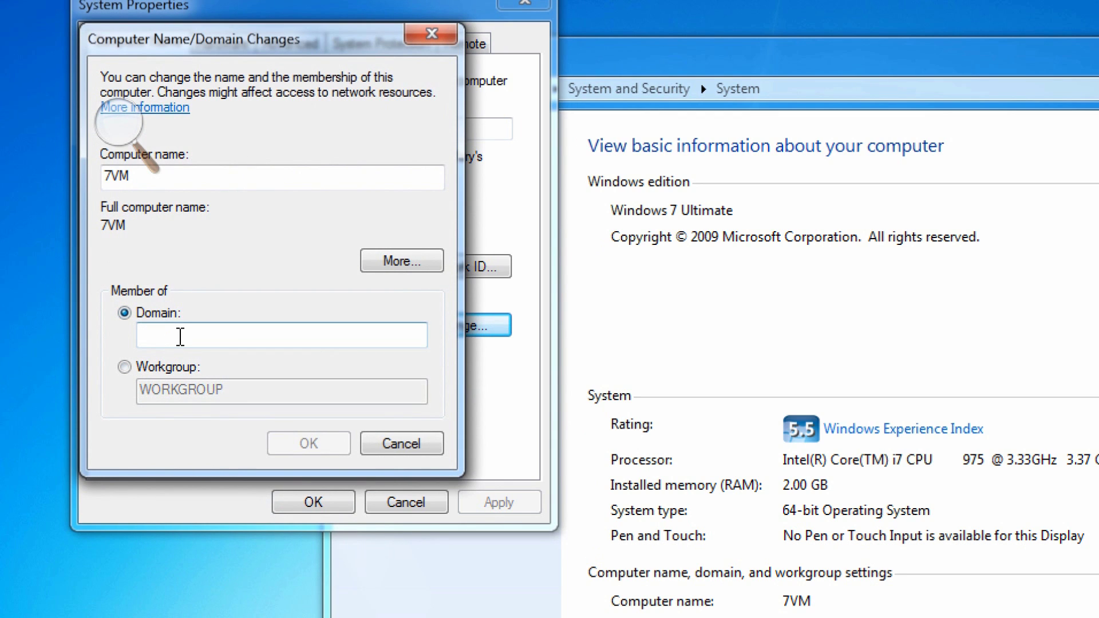
type("test")
left_click(303, 445)
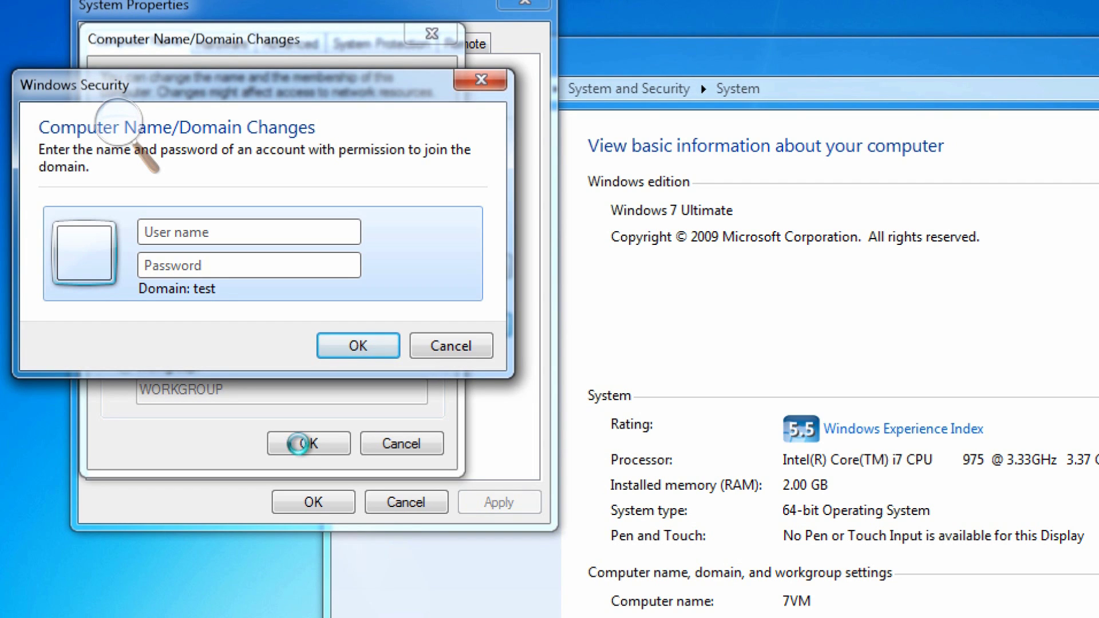
type("TEST\\")
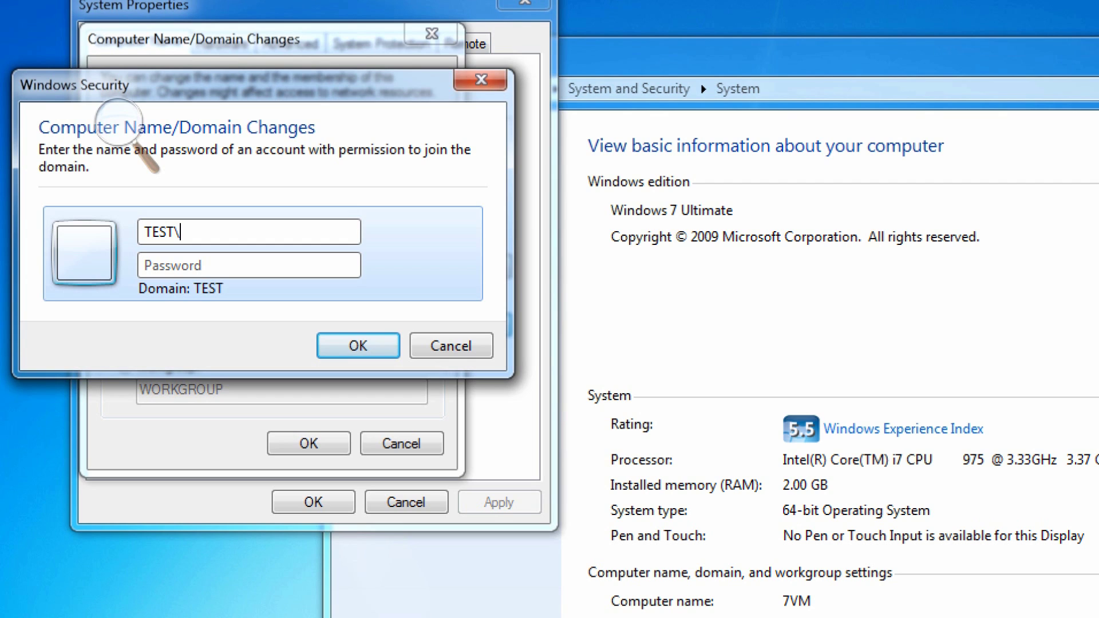
type("Administrator")
key("Tab")
type("********")
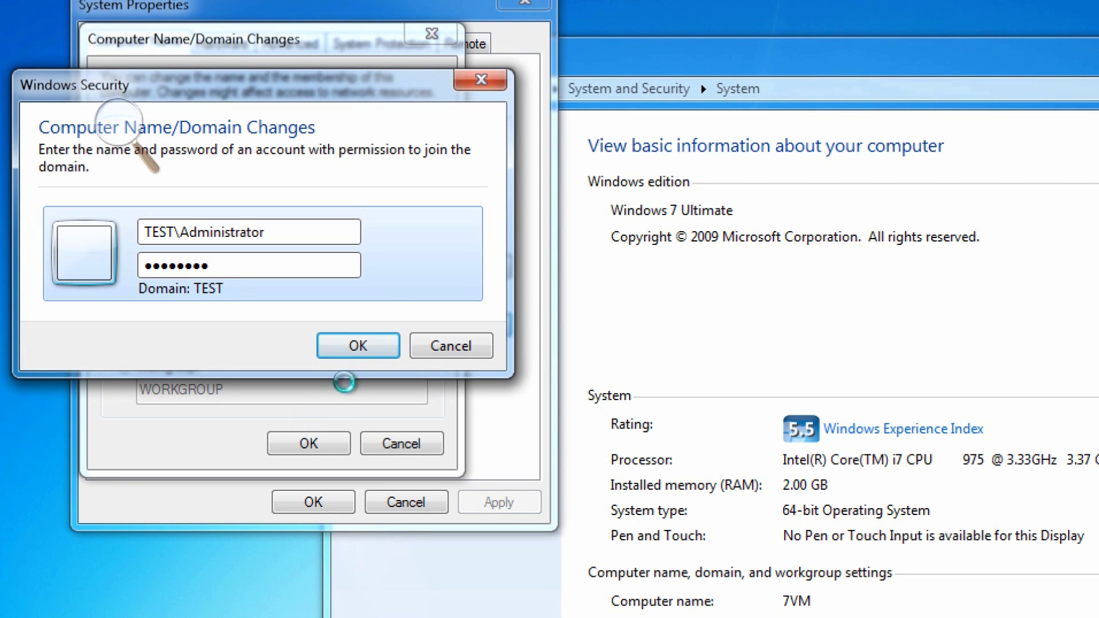
left_click(373, 342)
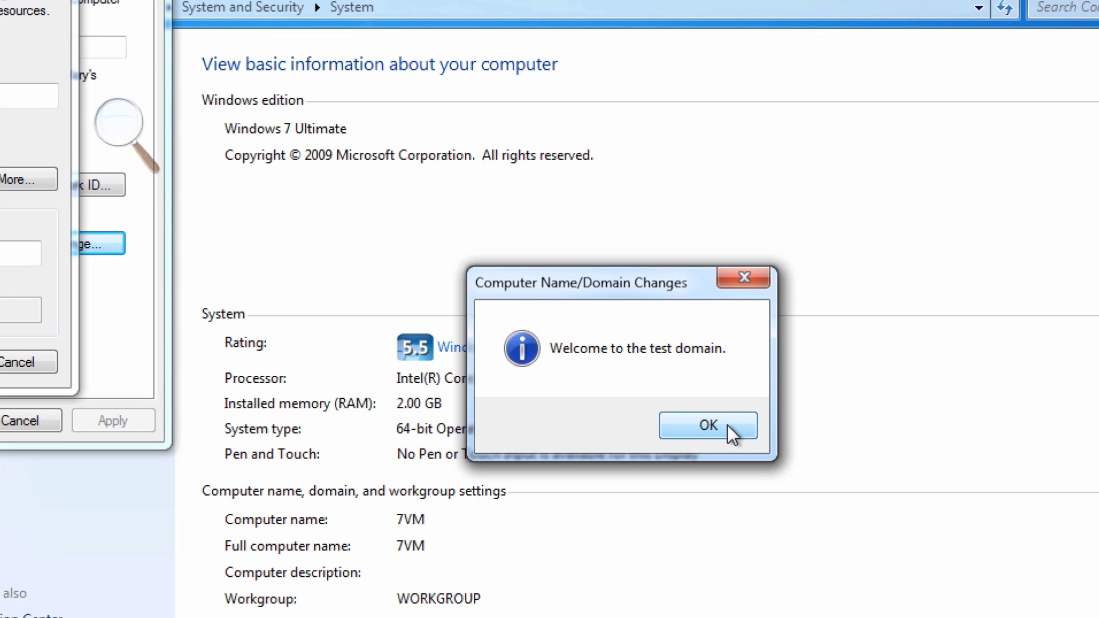
Step: Acknowledge the welcome to the test domain and the restart-required notice
left_click(727, 424)
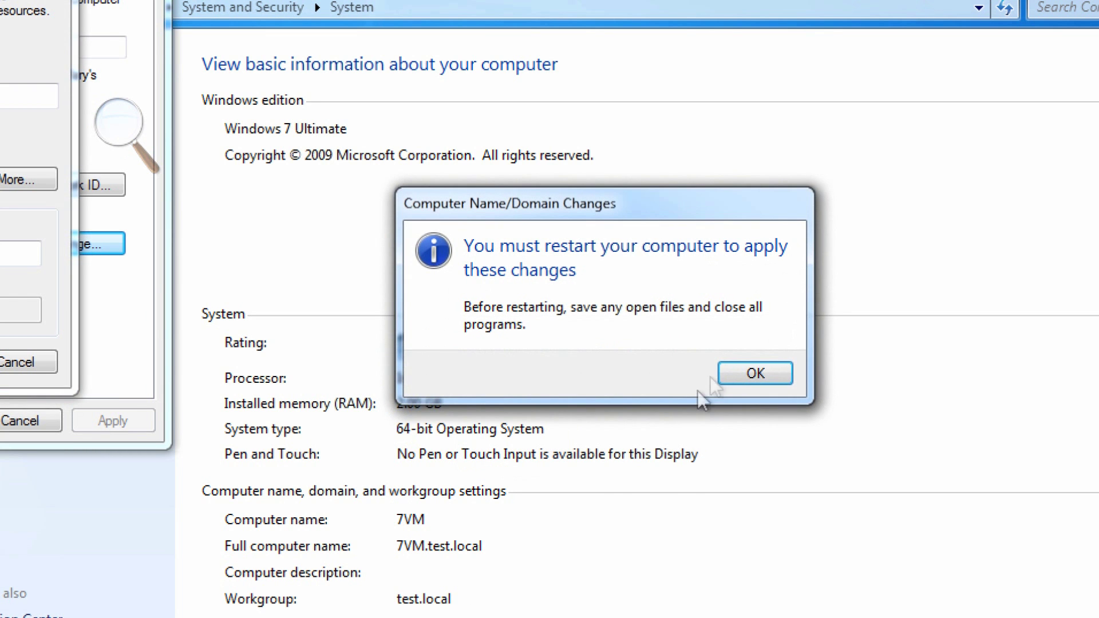
left_click(735, 373)
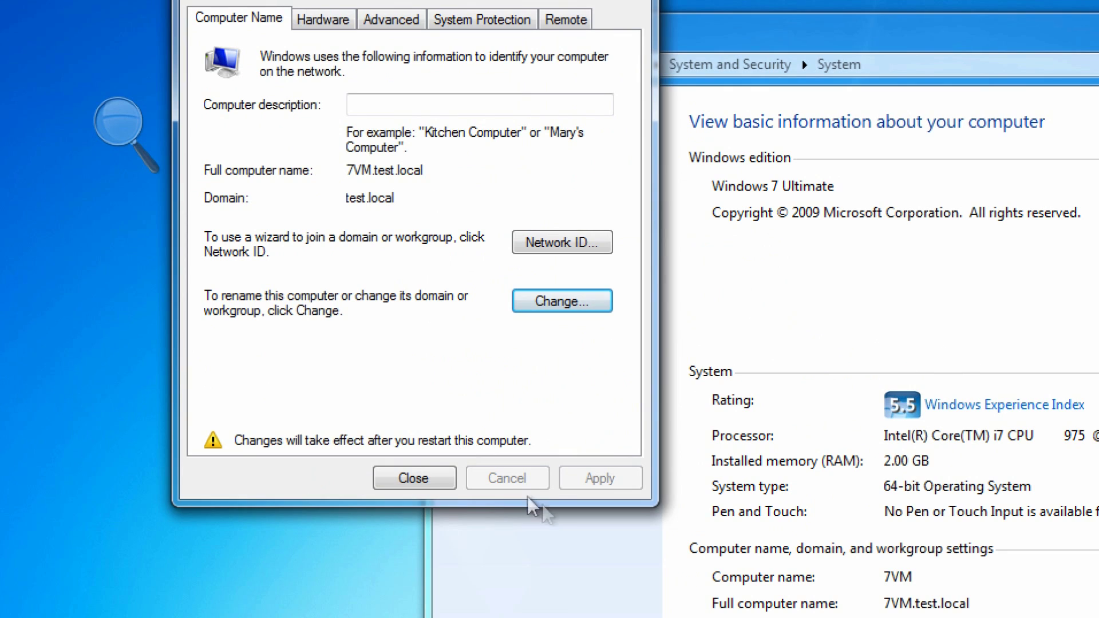
Step: Close the System Properties and Computer windows
left_click(425, 482)
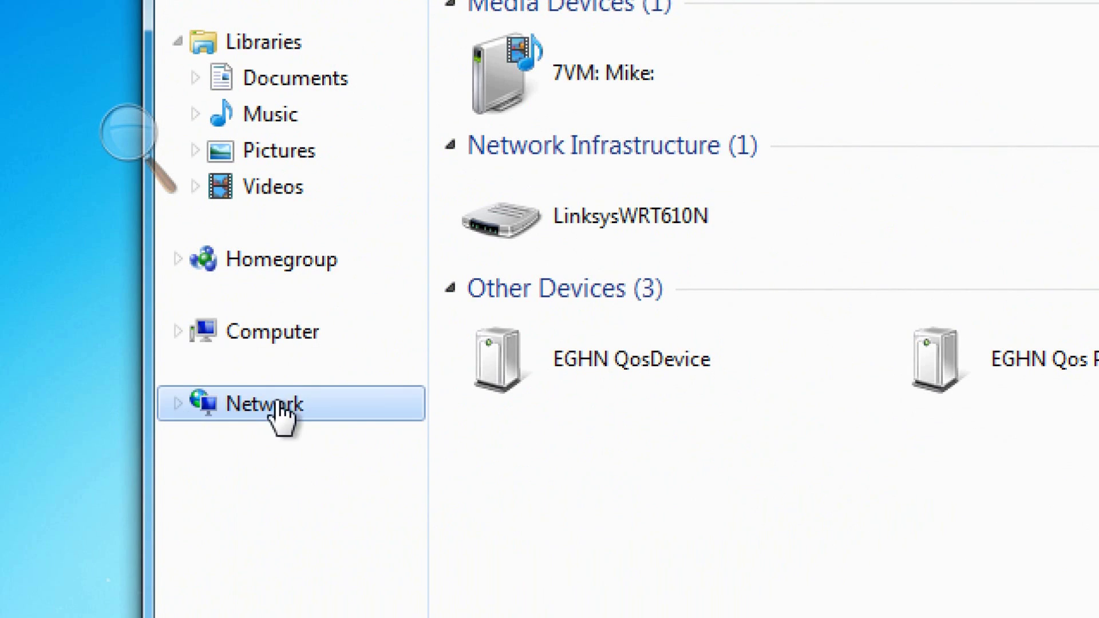
left_click(323, 331)
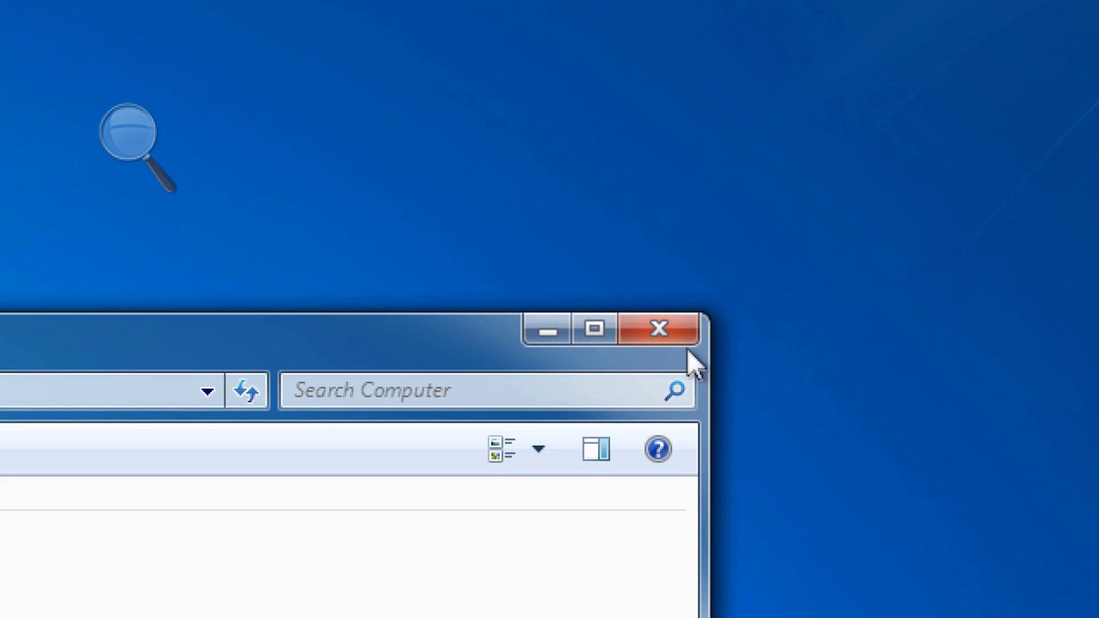
left_click(681, 335)
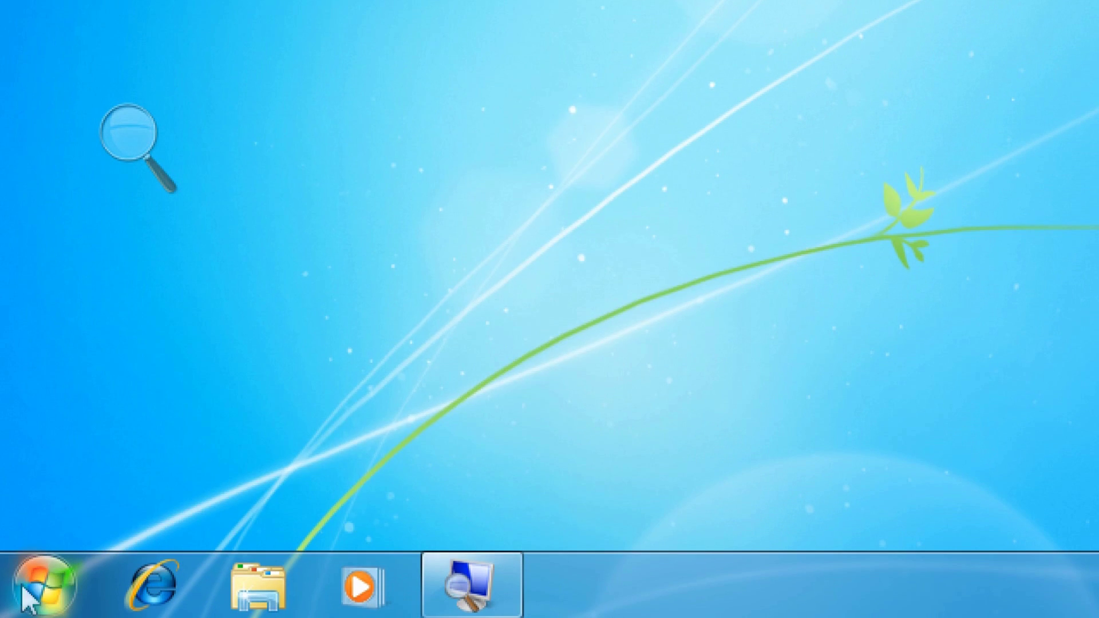
Step: Open \\server\ from Start and sign in as TEST\Administrator with the account password
left_click(24, 590)
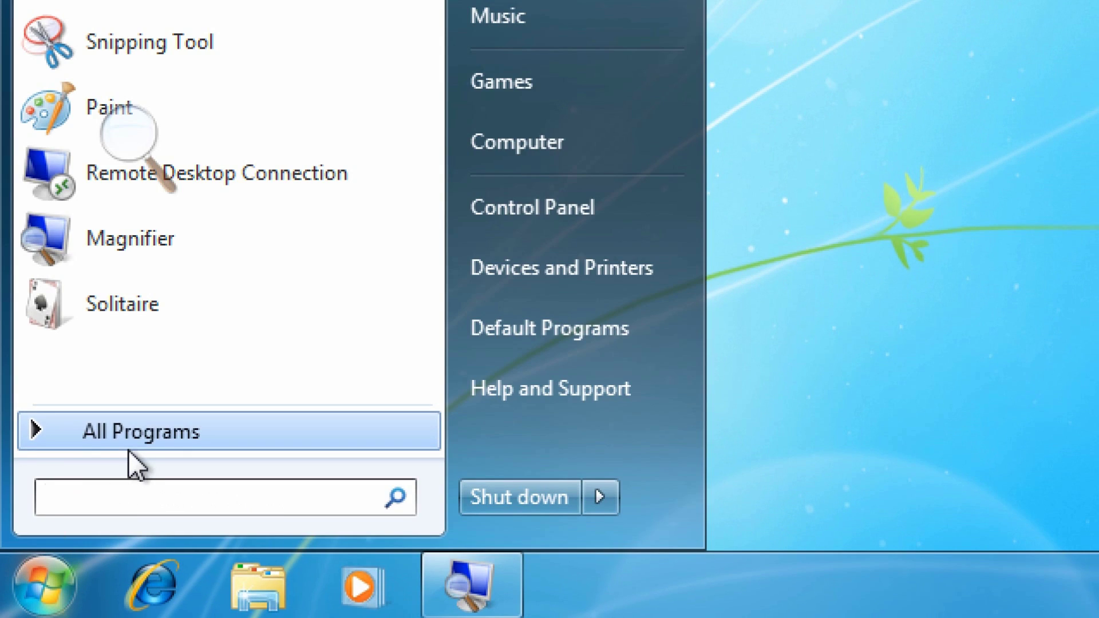
type("\\server\\")
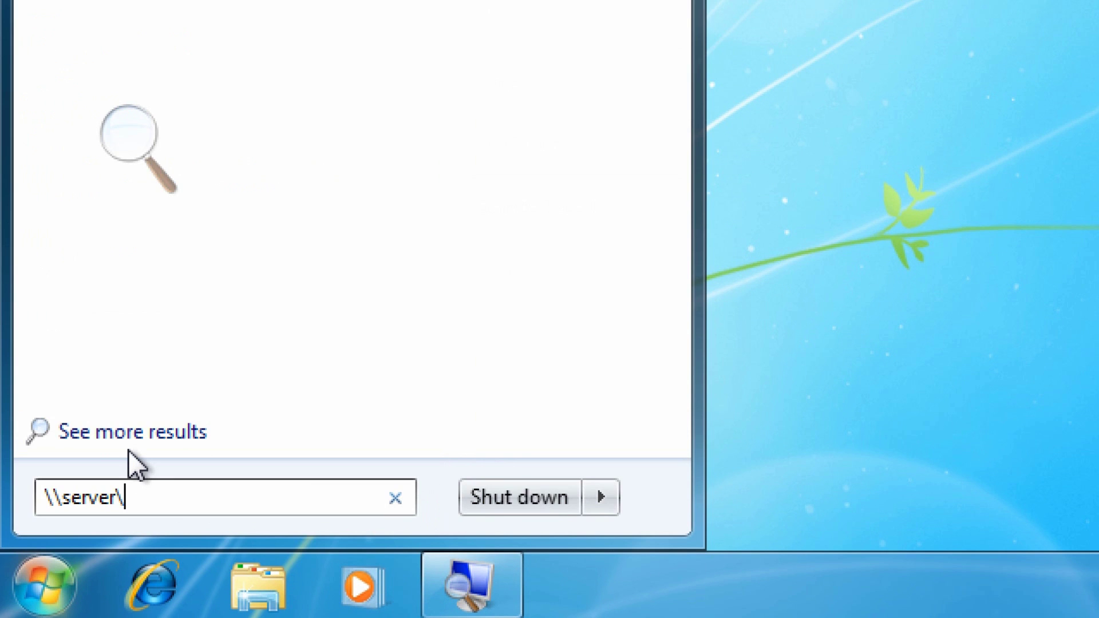
key("Return")
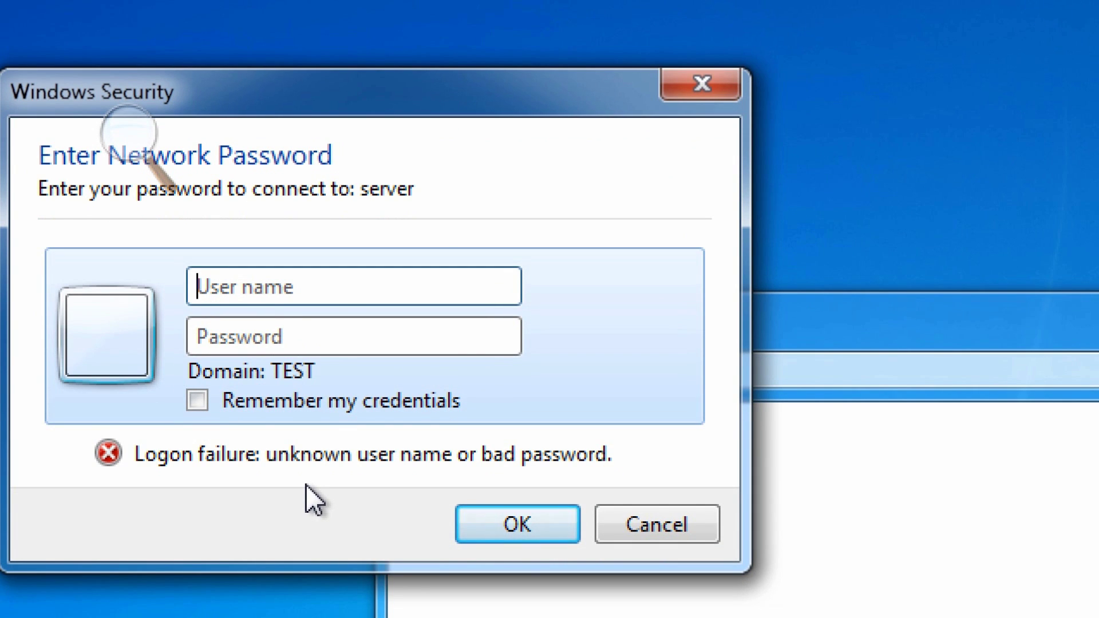
type("TEST\\Adminis")
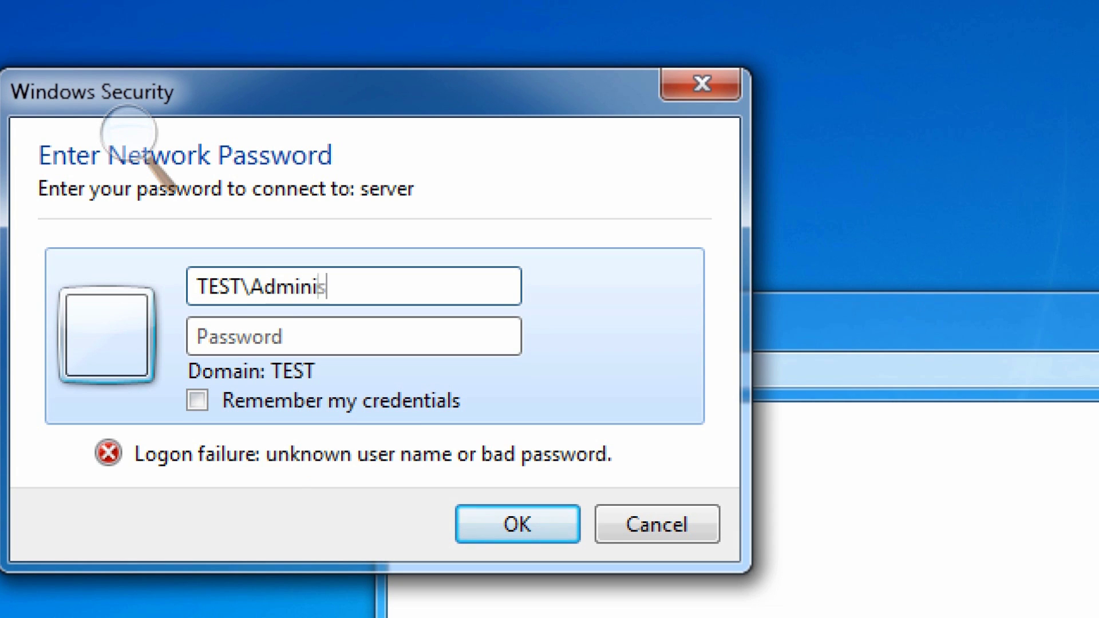
type("trator")
key("Tab")
type("*****")
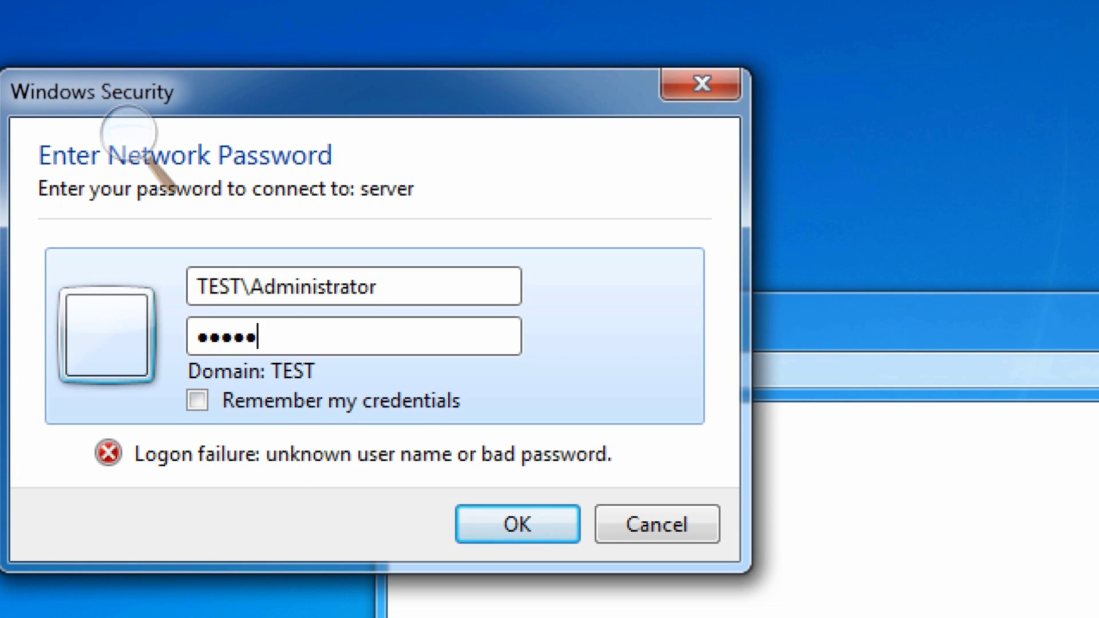
type("***")
key("Return")
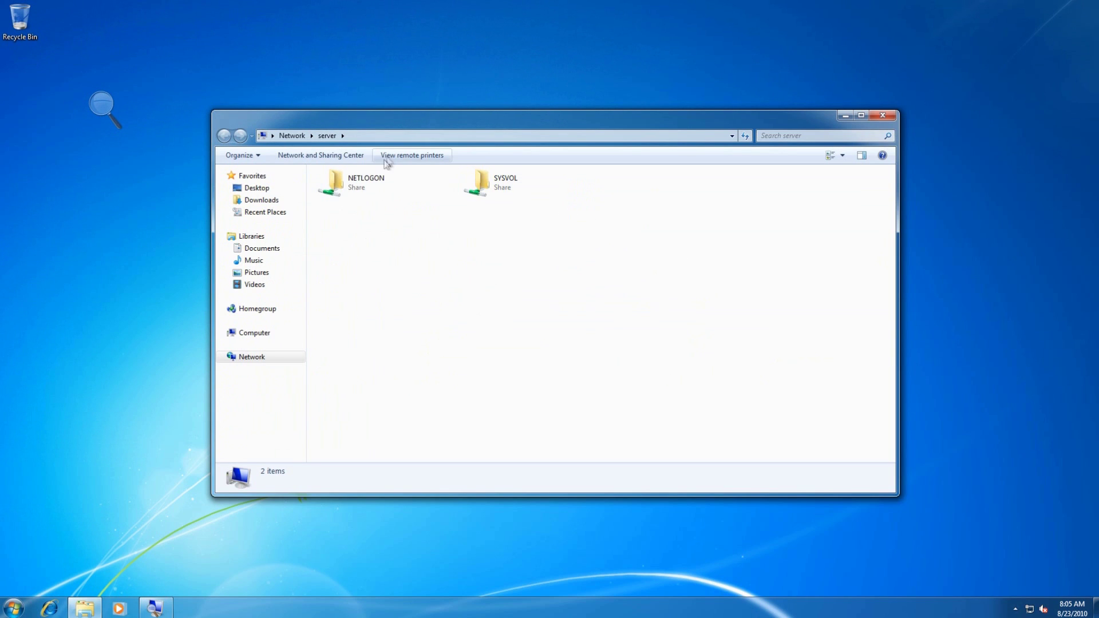
Step: Close the server shares window and log off the Windows 7 session from the Start menu
left_click(403, 136)
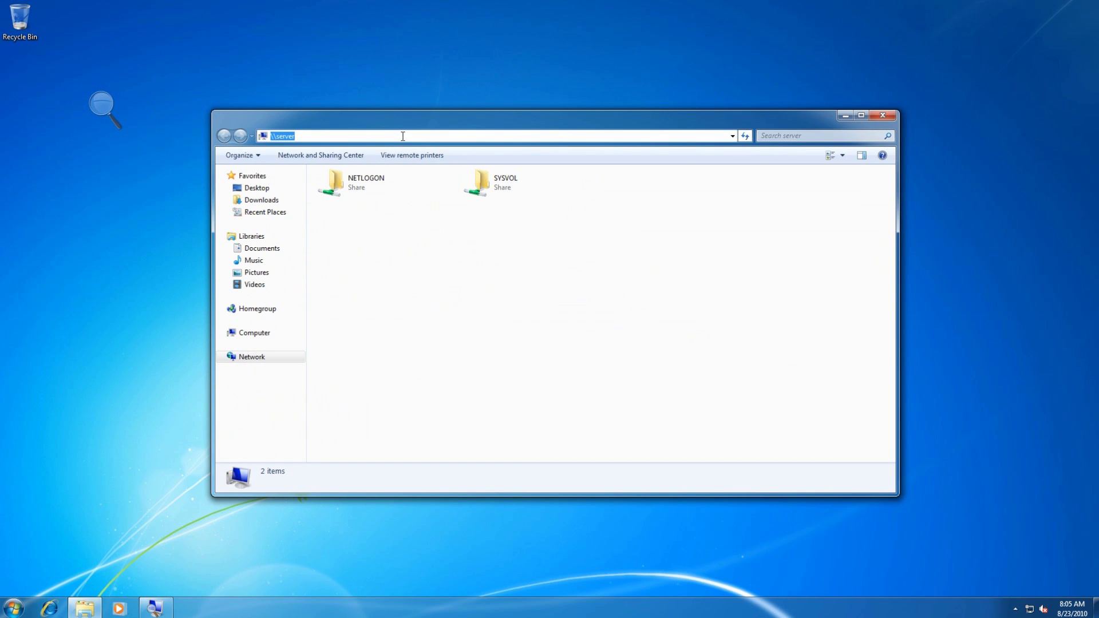
left_click(881, 115)
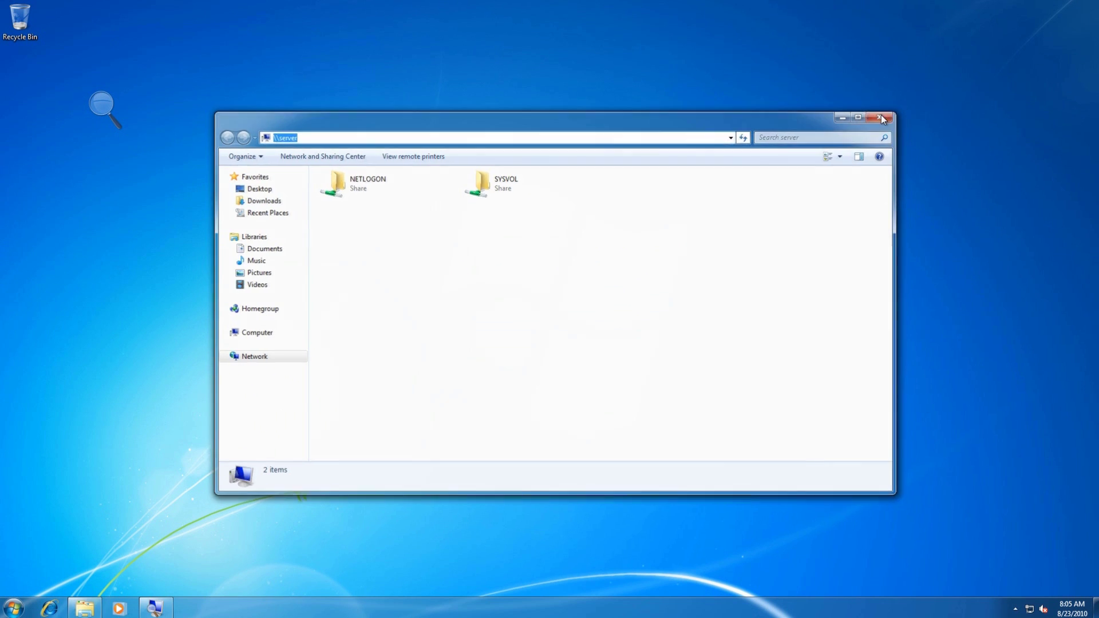
left_click(13, 608)
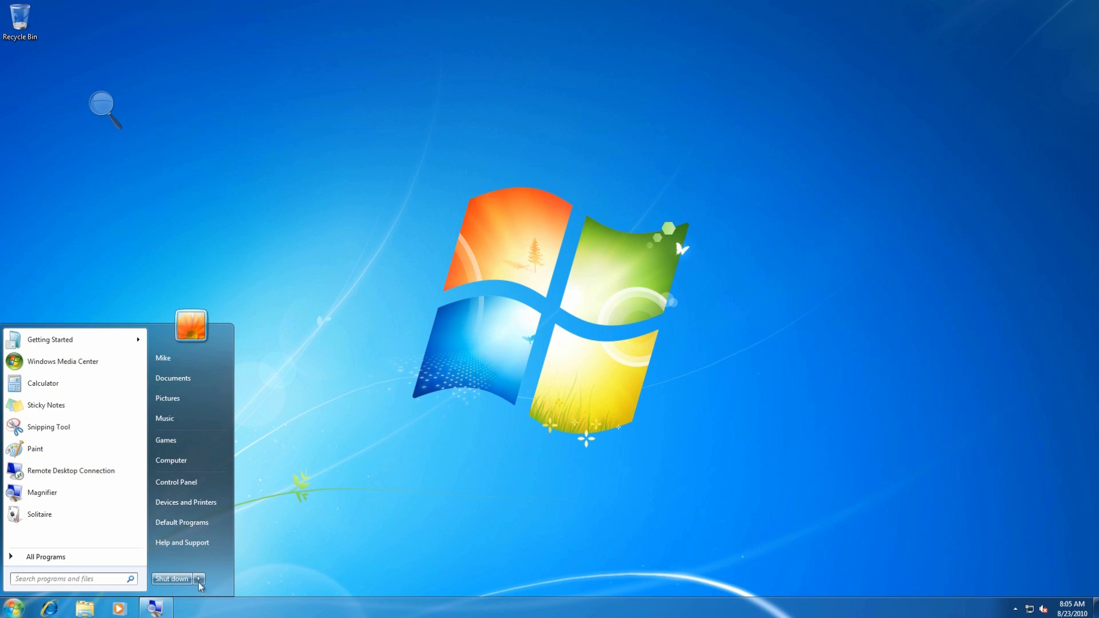
left_click(199, 578)
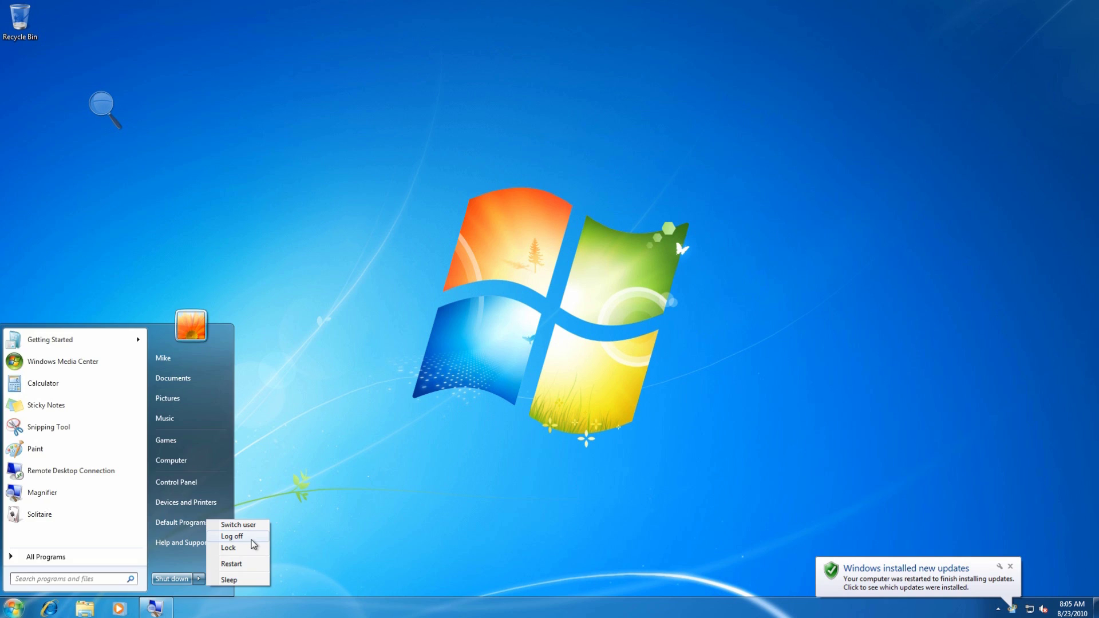
left_click(252, 538)
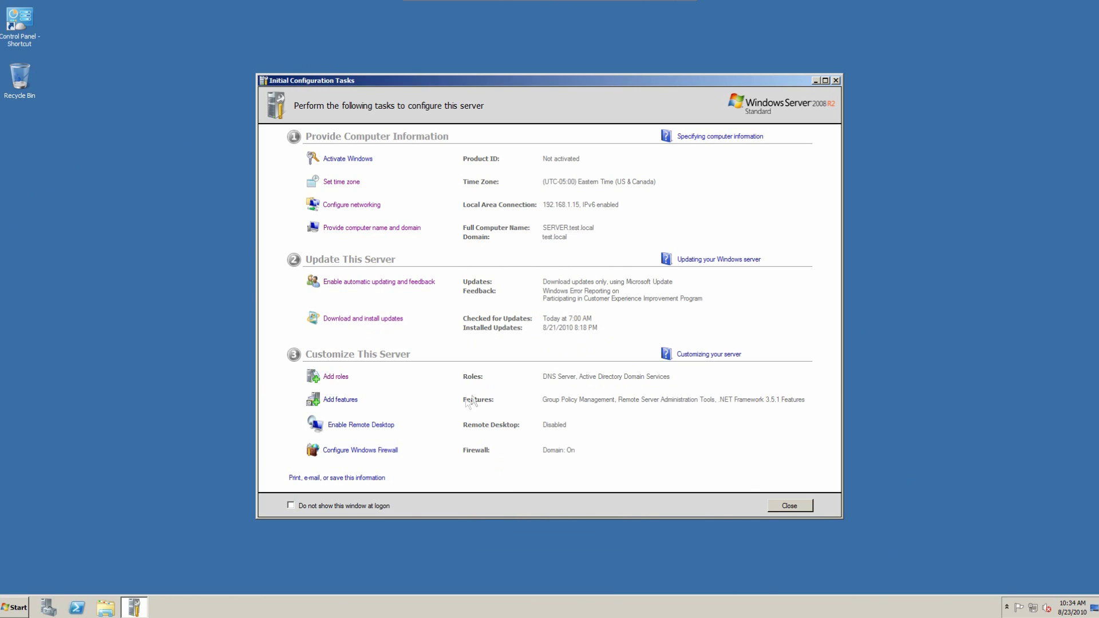
Step: Launch Active Directory Users and Computers from the Start menu
left_click(15, 607)
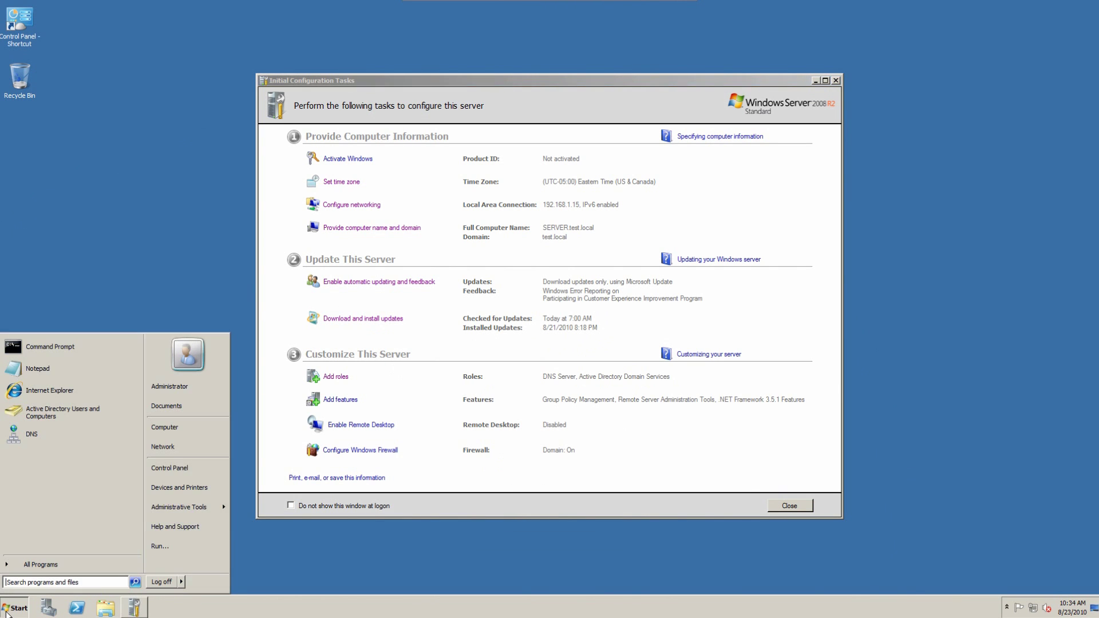
left_click(58, 411)
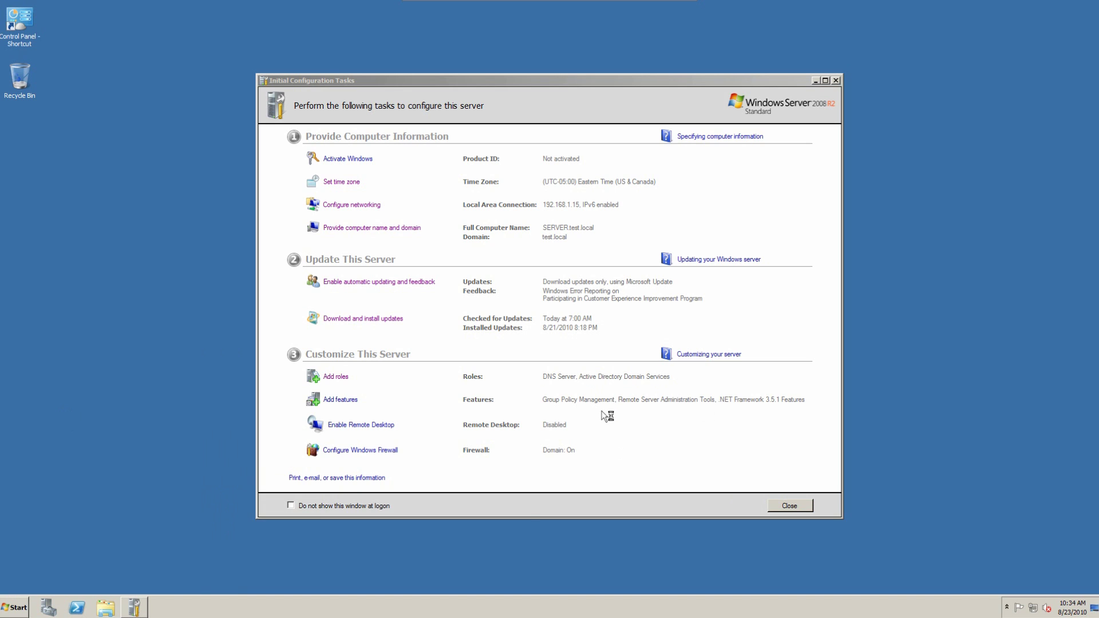
key("Num_Lock")
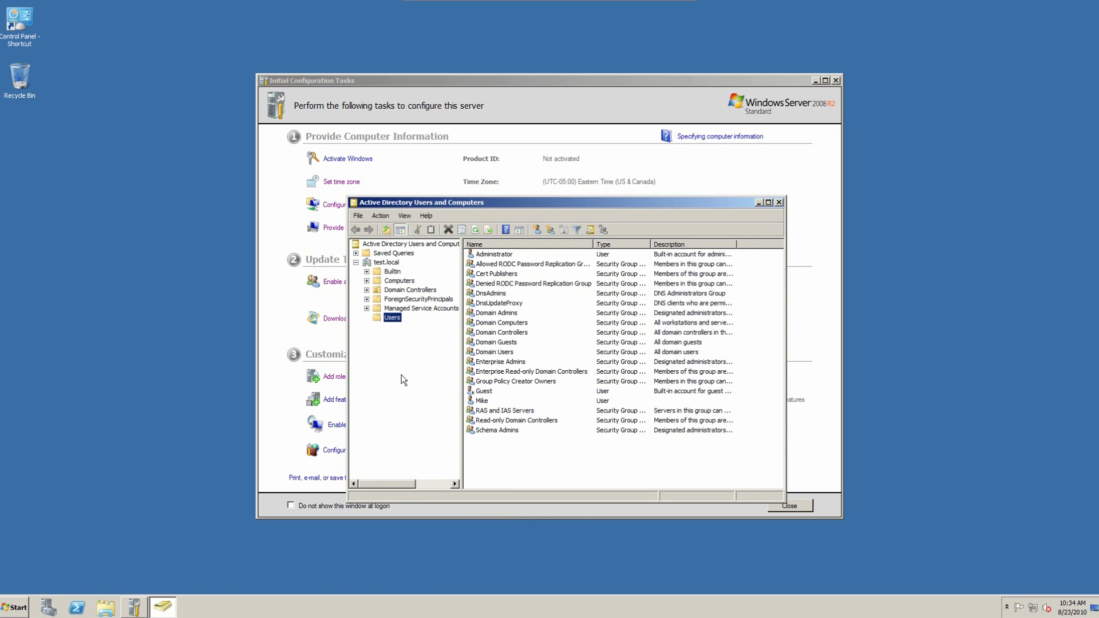
Step: Delete the existing test user account and confirm the deletion
left_click(482, 401)
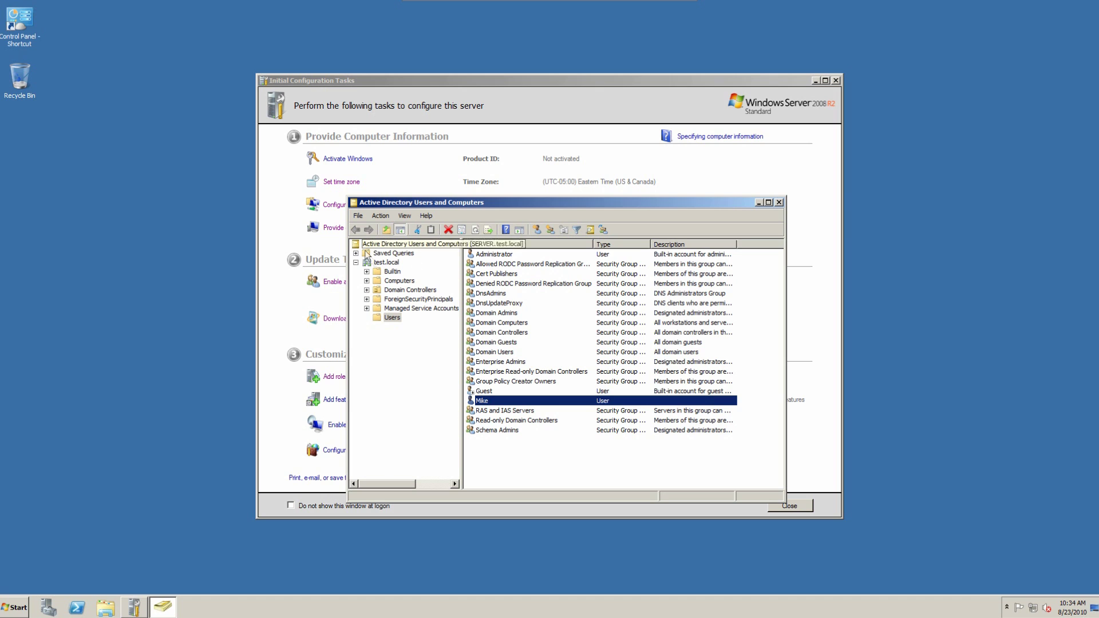
right_click(504, 403)
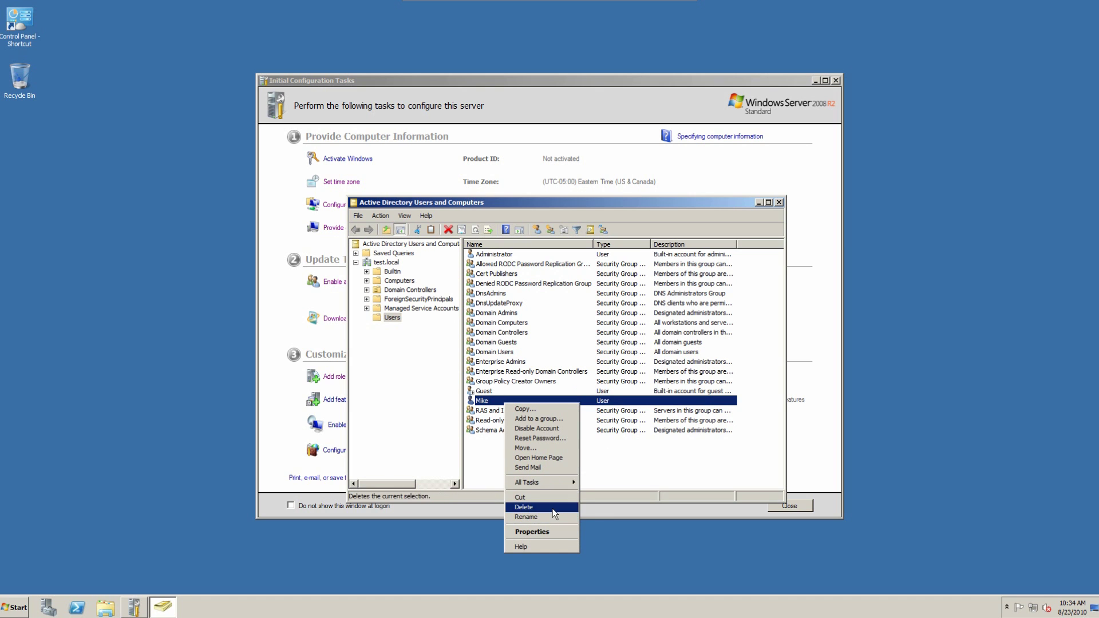
left_click(561, 507)
left_click(588, 337)
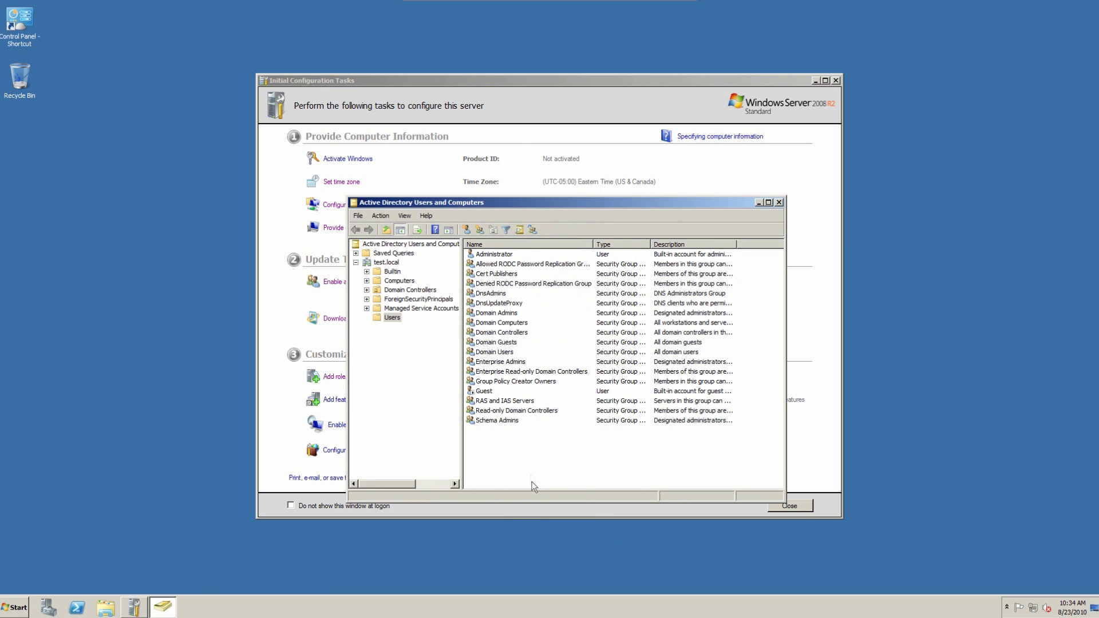
Step: Create a new user in Users with its logon name, without forced password change at next logon
right_click(521, 448)
mouse_move(572, 478)
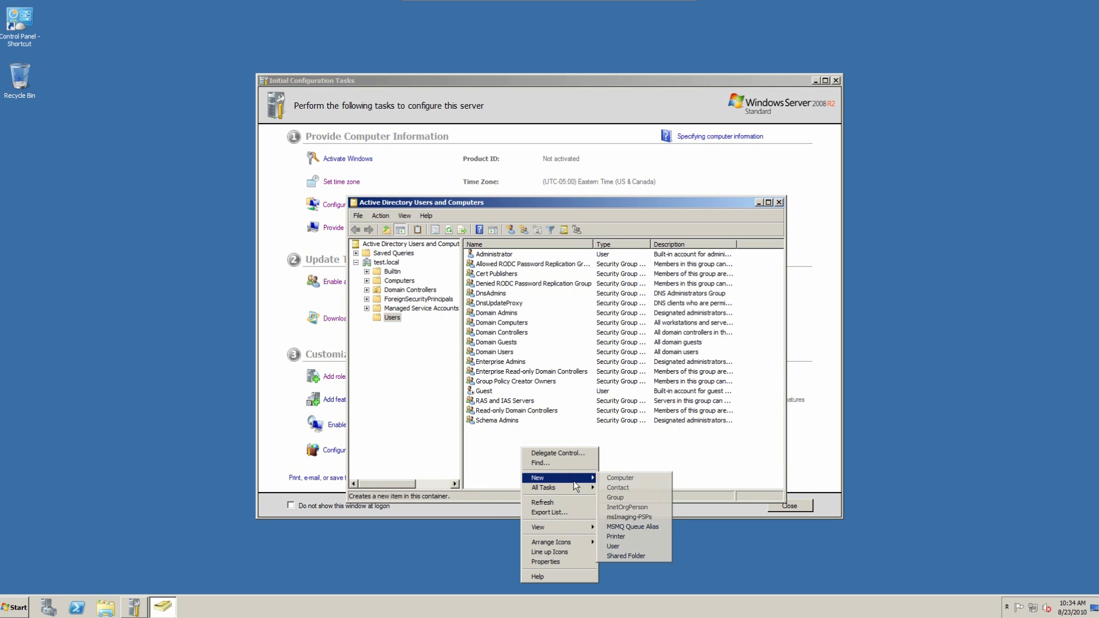
left_click(648, 548)
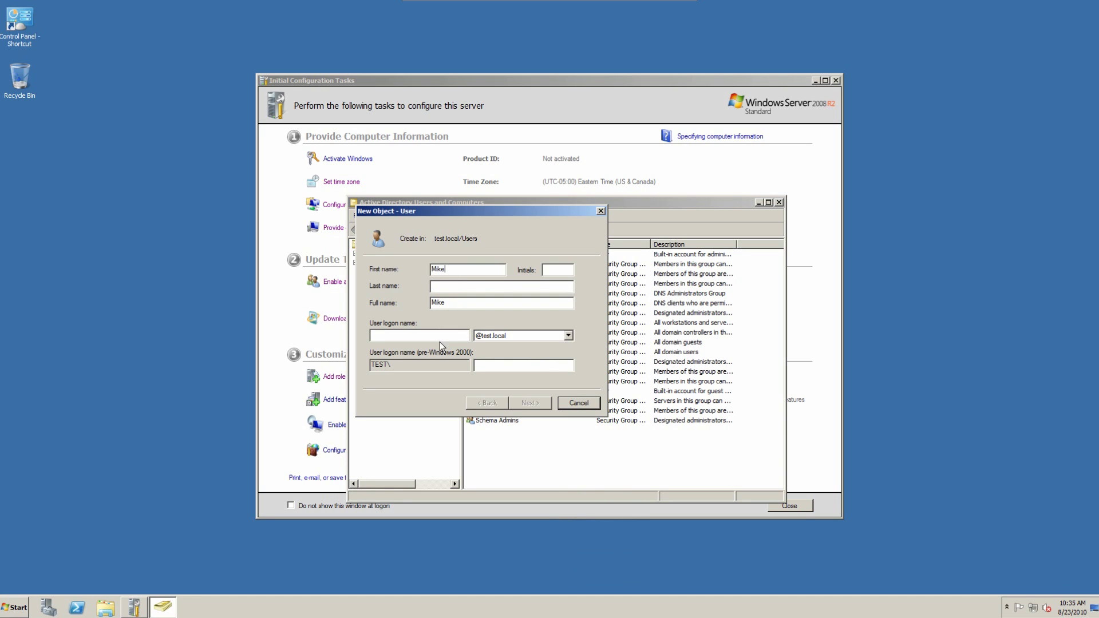
type("Mike")
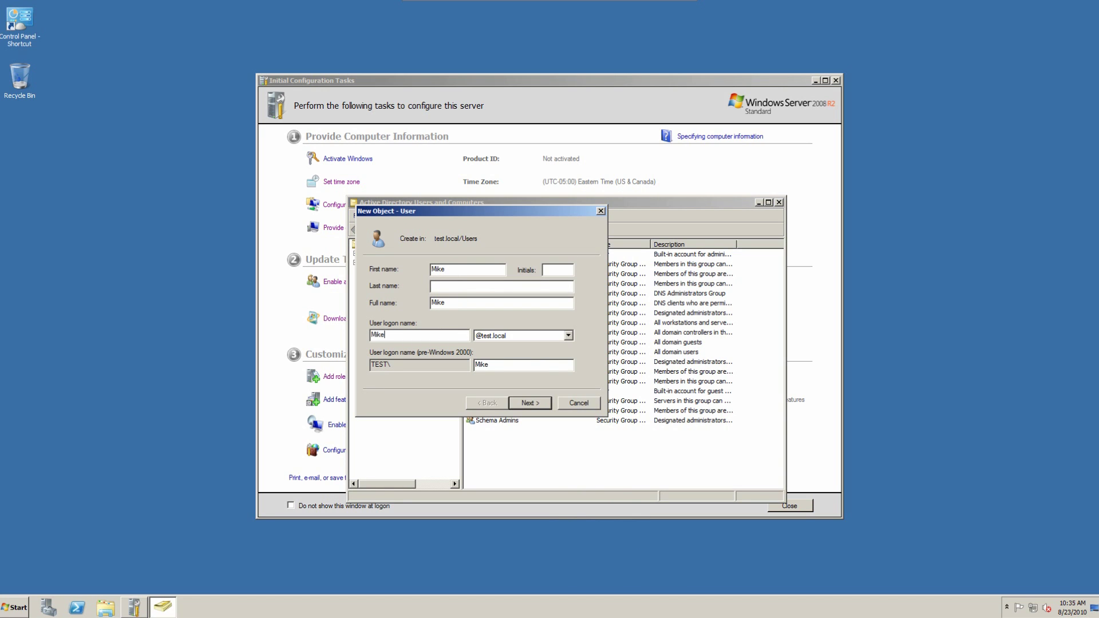
left_click(524, 404)
left_click(431, 309)
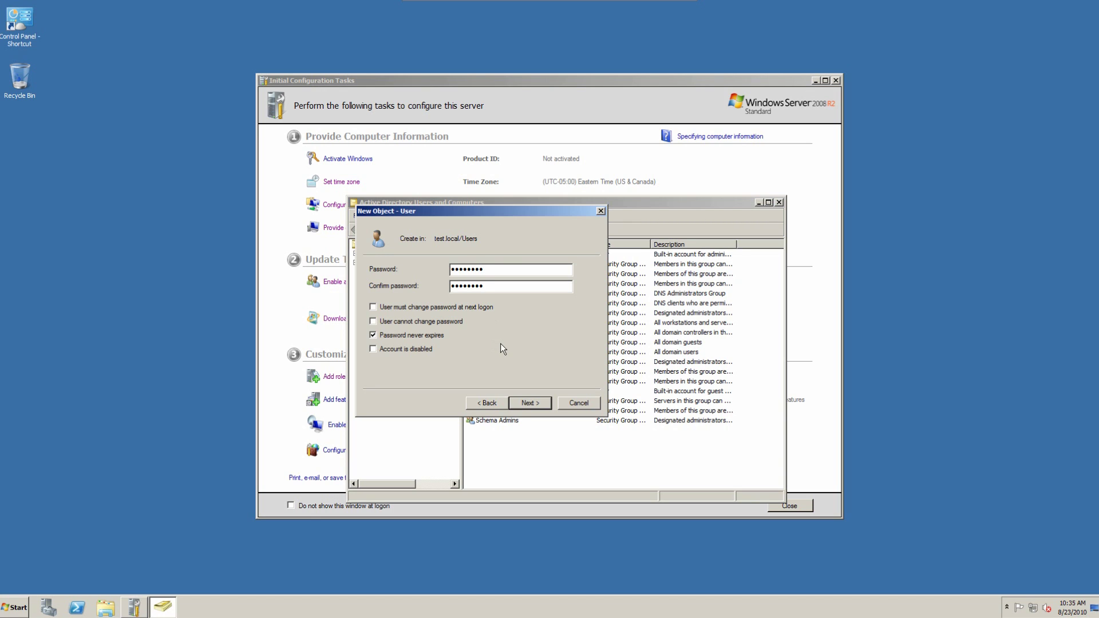
left_click(524, 404)
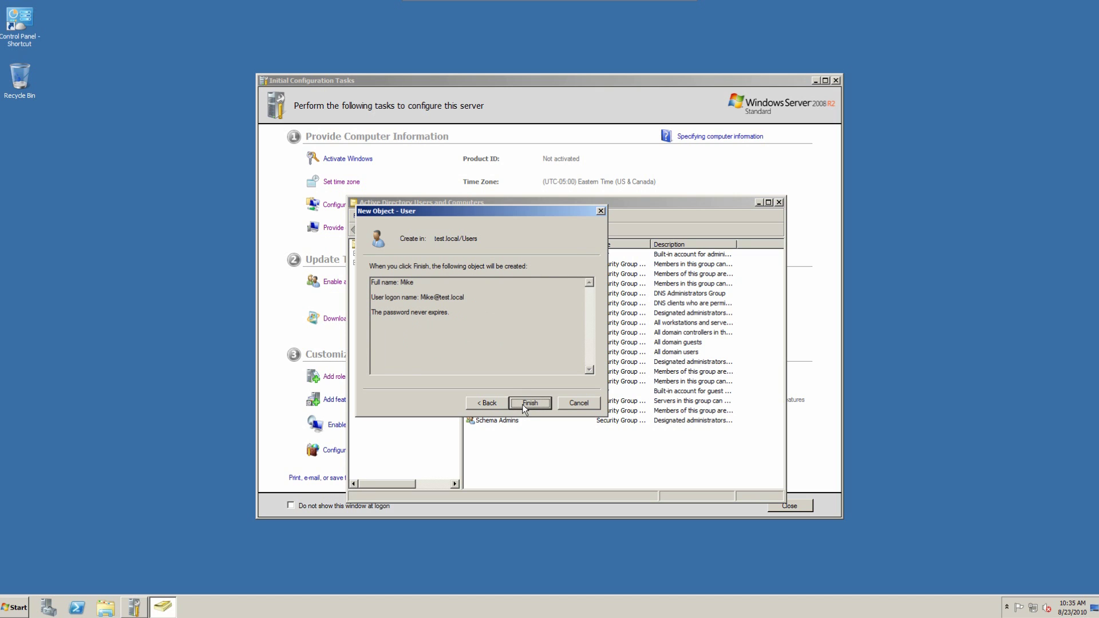
left_click(524, 403)
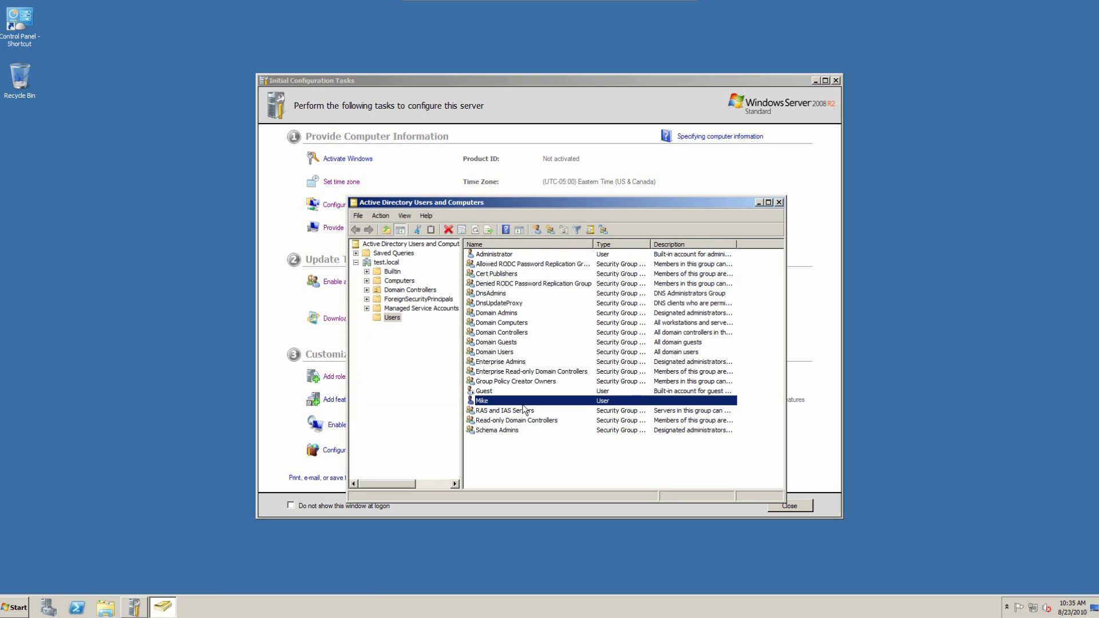
Step: Open the new user's properties and review its tabs through to Member Of (Domain Users)
left_click(514, 421)
left_click(513, 402)
right_click(504, 395)
right_click(506, 402)
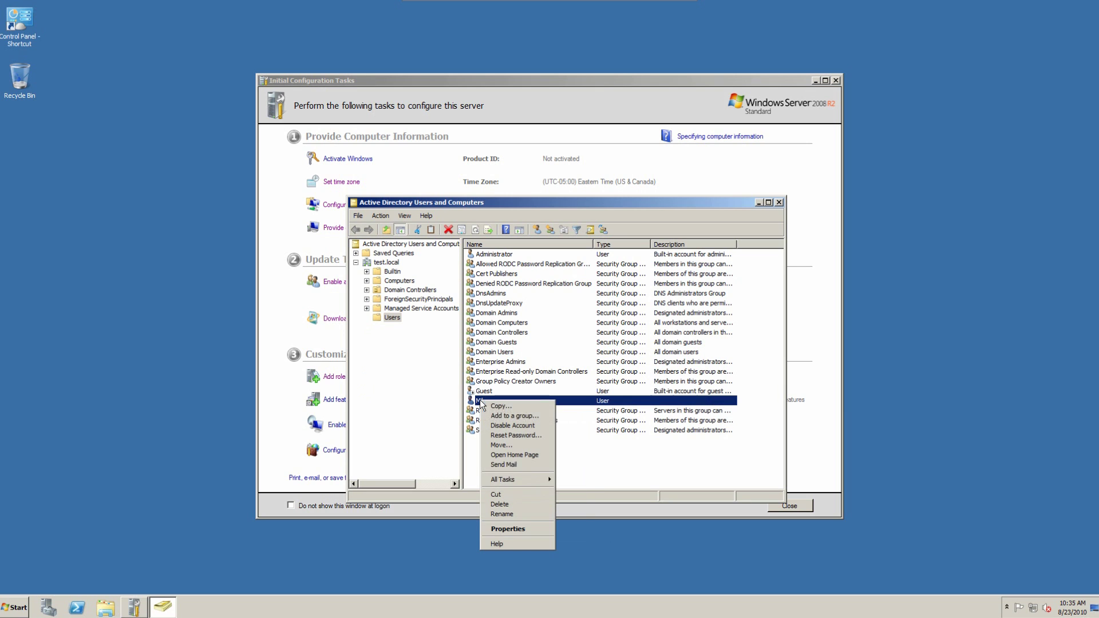
left_click(514, 532)
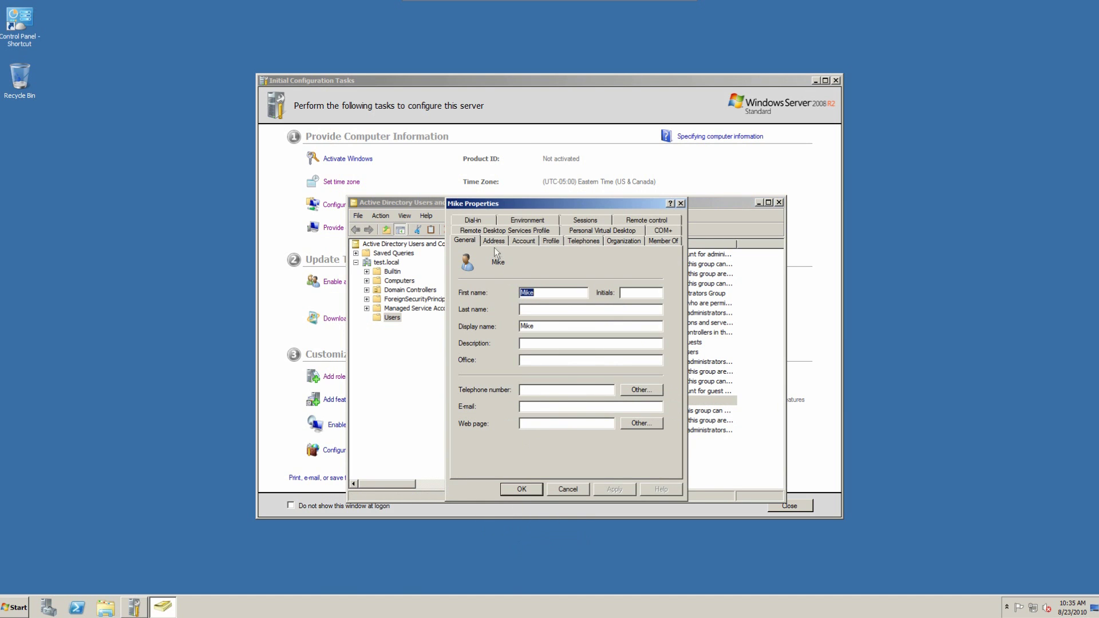
left_click(522, 241)
left_click(478, 242)
left_click(493, 241)
left_click(523, 241)
left_click(550, 241)
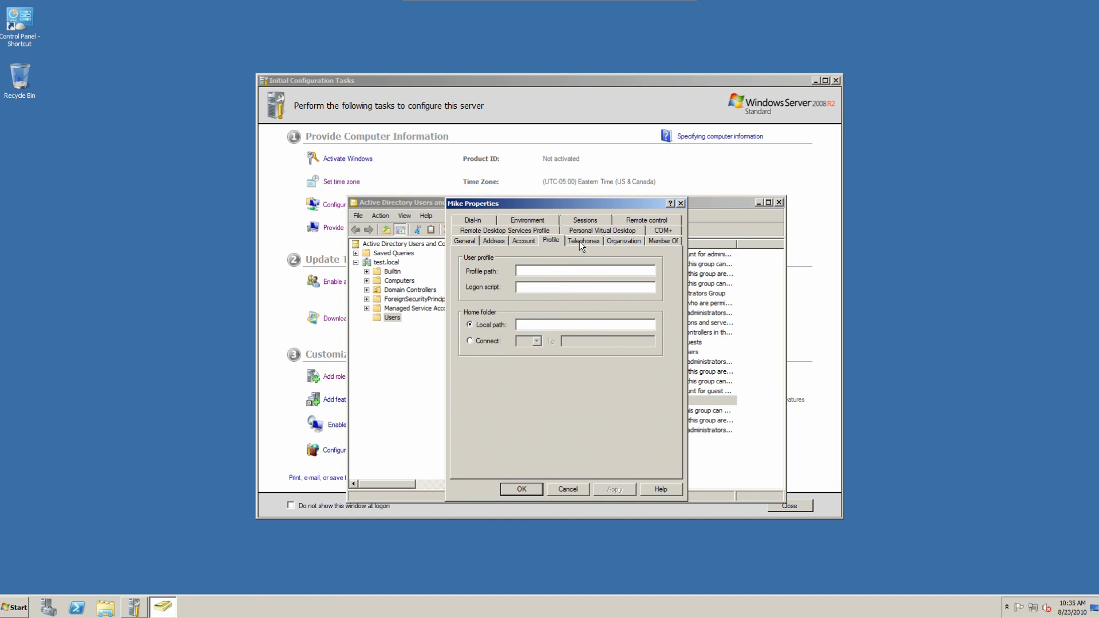
left_click(579, 242)
left_click(624, 241)
left_click(663, 241)
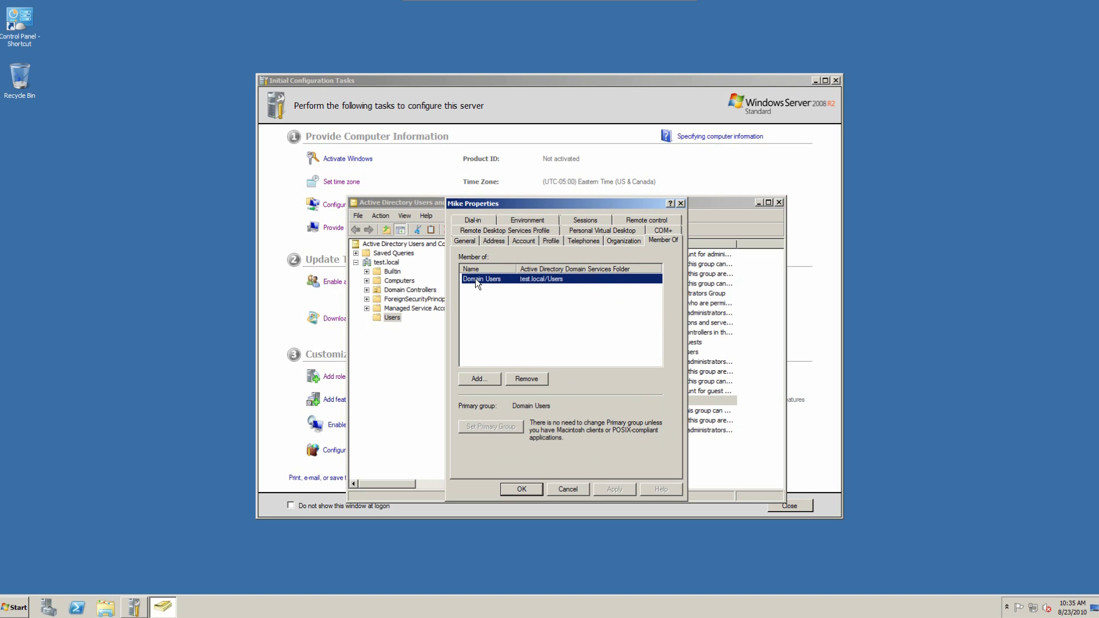
Step: Return to General, close the properties and Active Directory Users and Computers
left_click(466, 241)
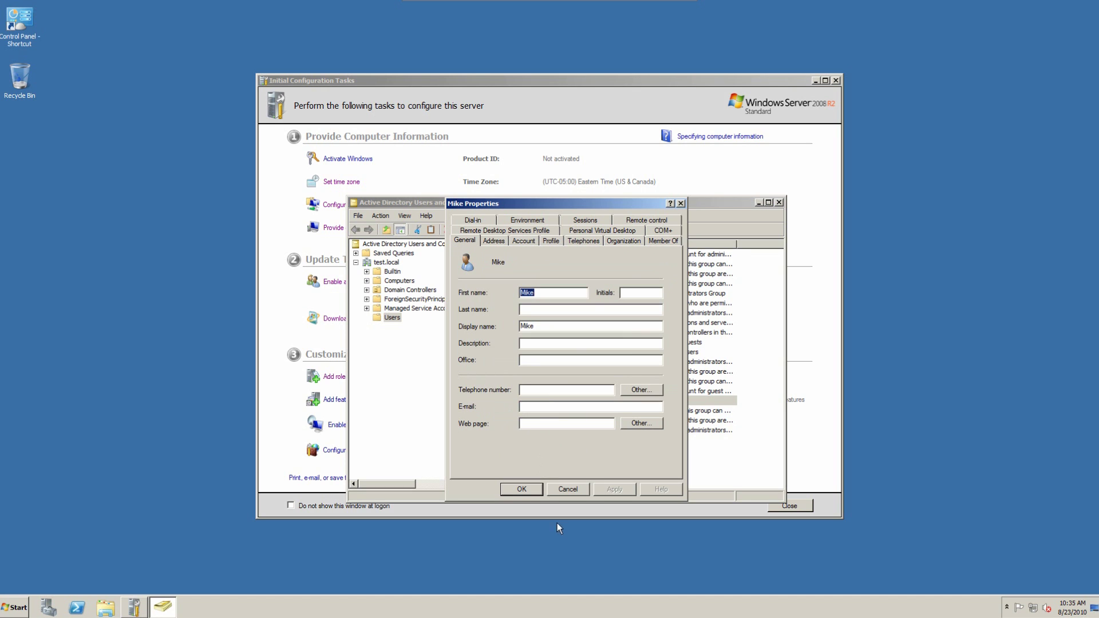
left_click(509, 491)
left_click(780, 202)
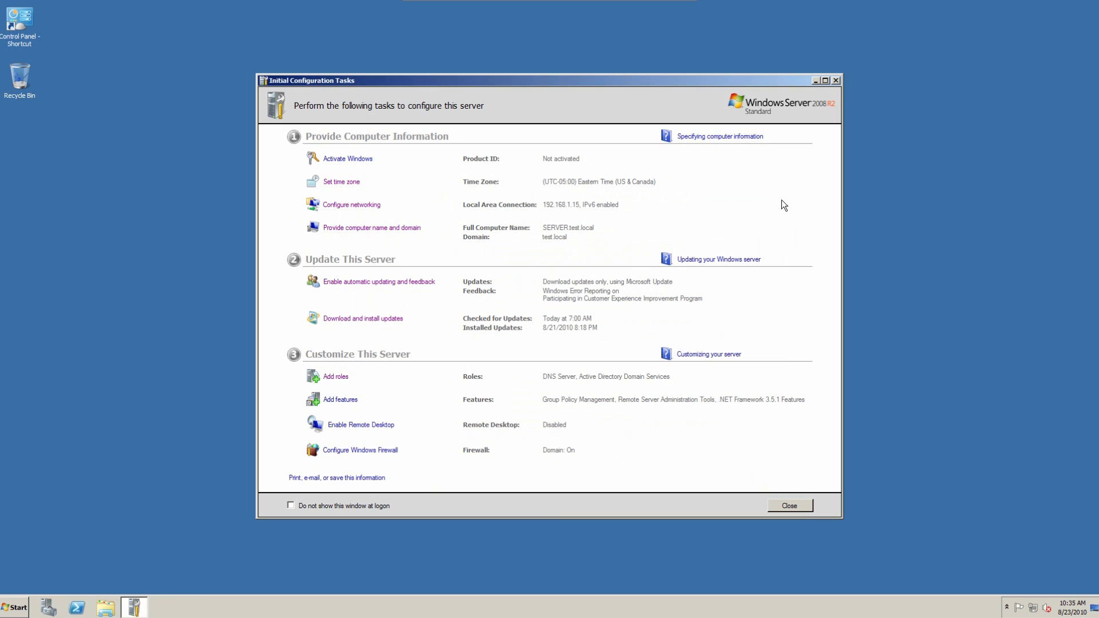
Step: Close Initial Configuration Tasks, start Server Manager and reposition its window
left_click(836, 81)
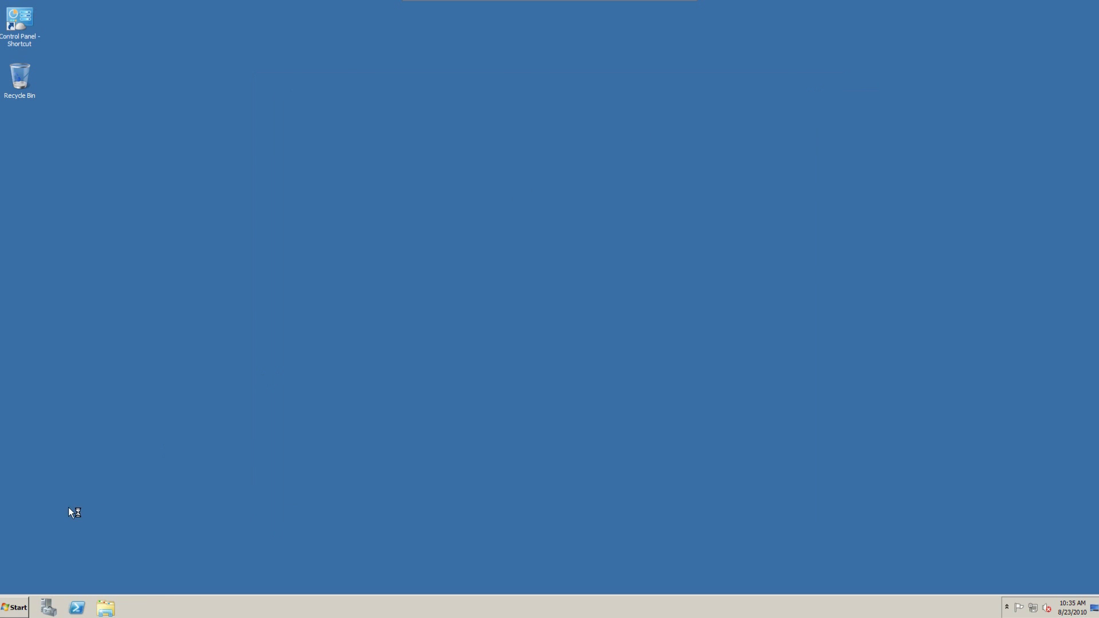
left_click(19, 611)
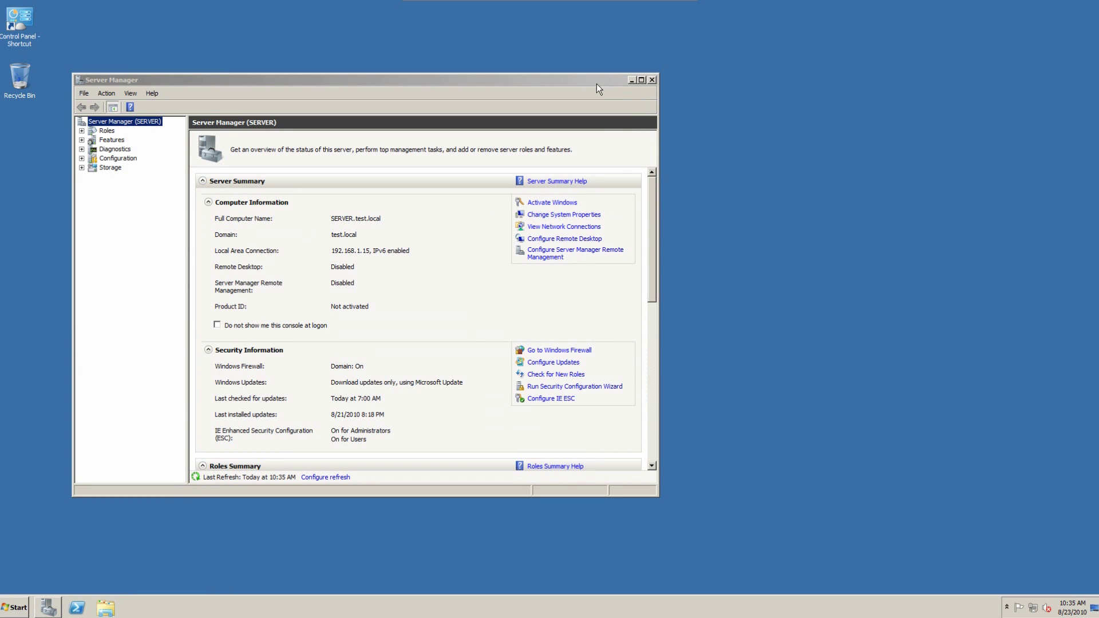
left_click_drag(595, 87, 821, 120)
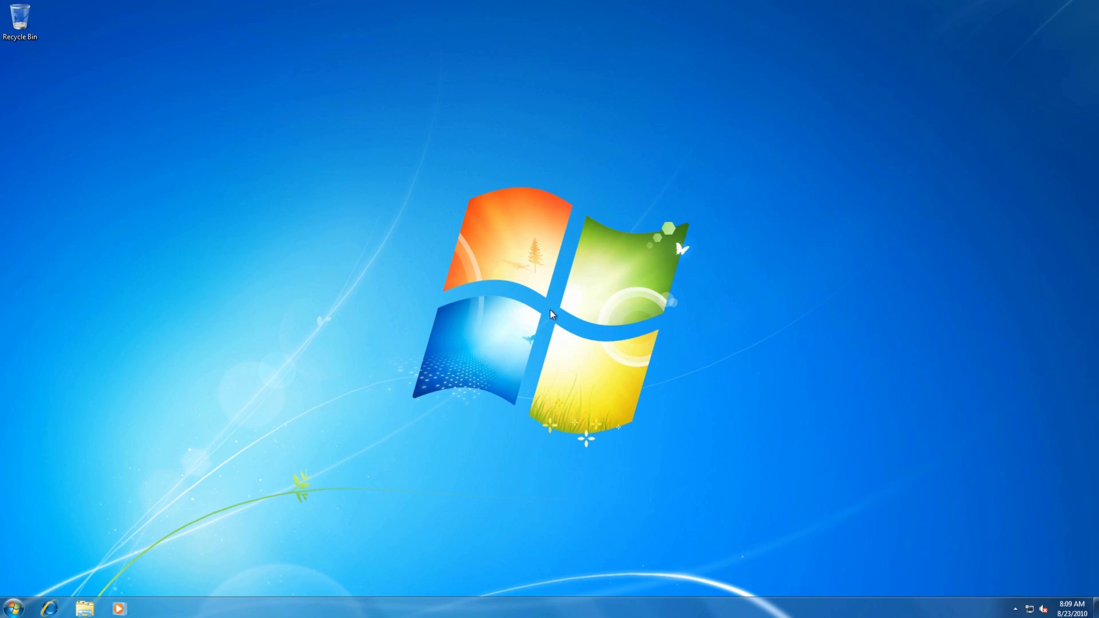
Step: Search \\server\ from Start to open its NETLOGON and SYSVOL shares
key("super")
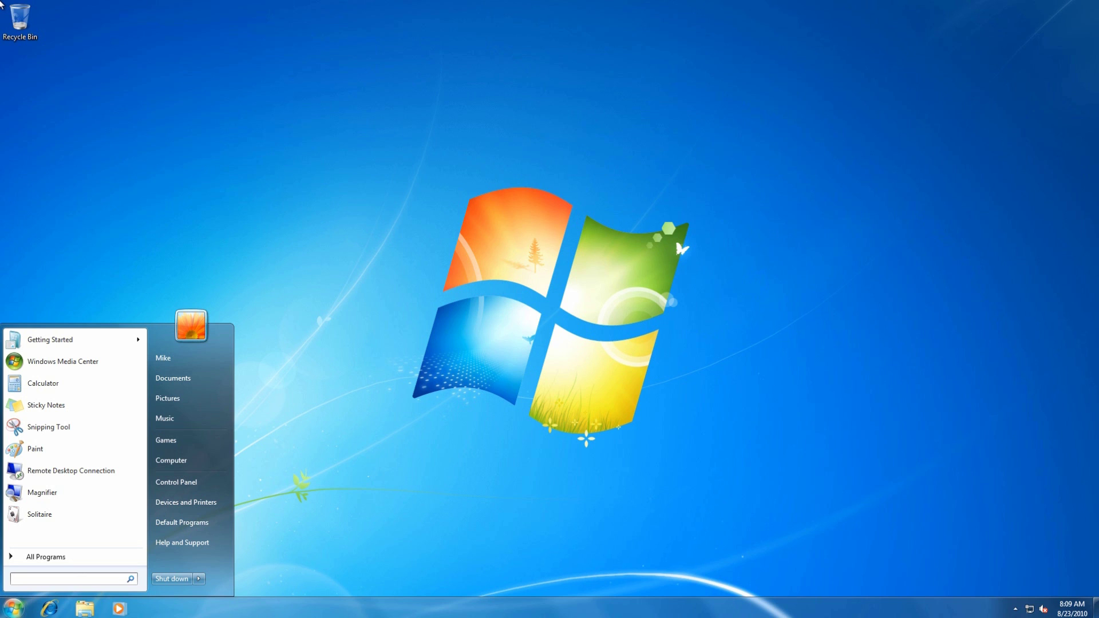
type("\\\\server\\")
key("Return")
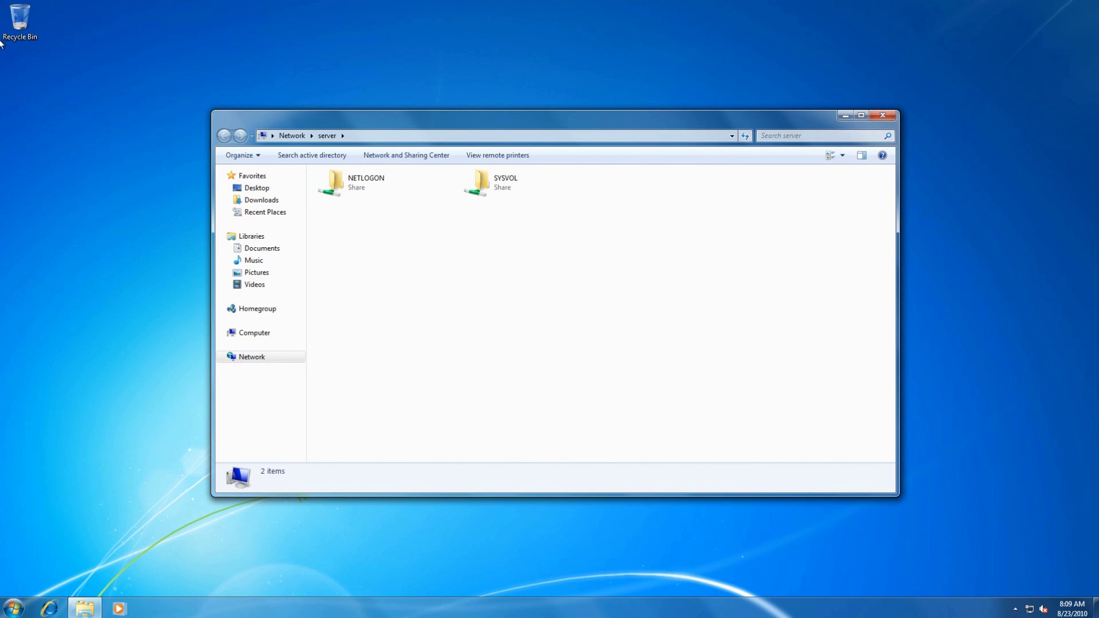
key("super")
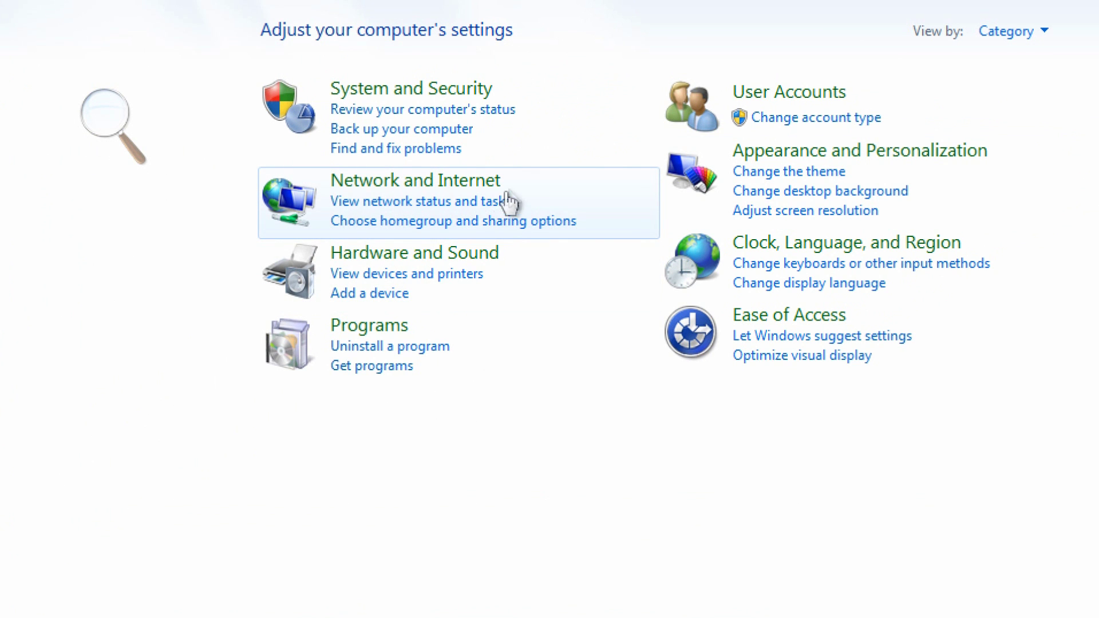
Step: View network computers via Network and Internet to find SERVER, then close both windows
left_click(495, 201)
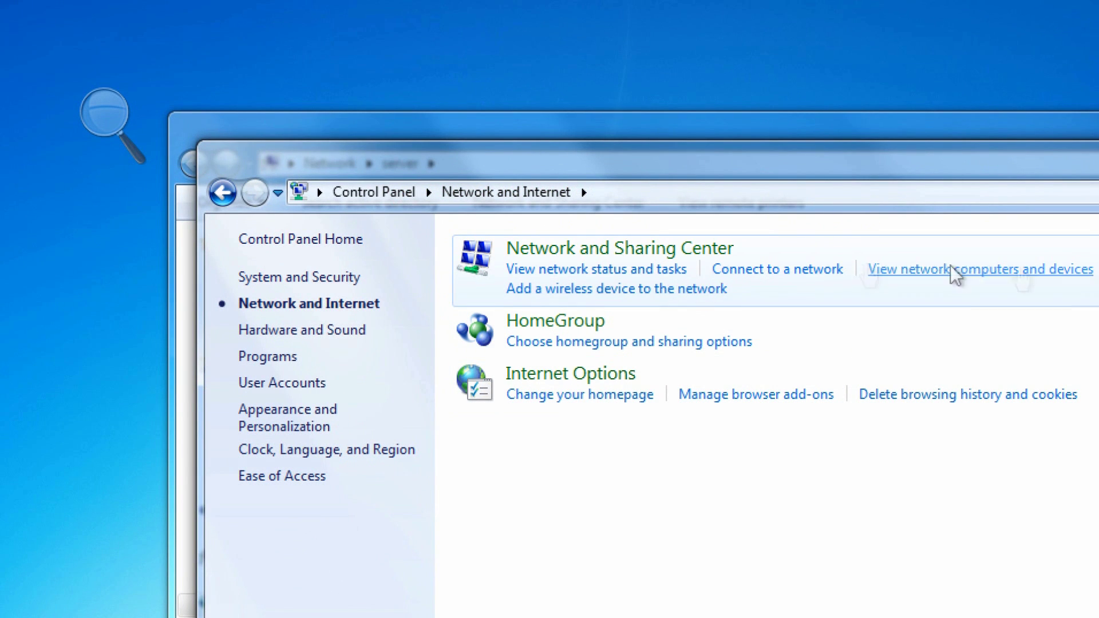
left_click(1017, 272)
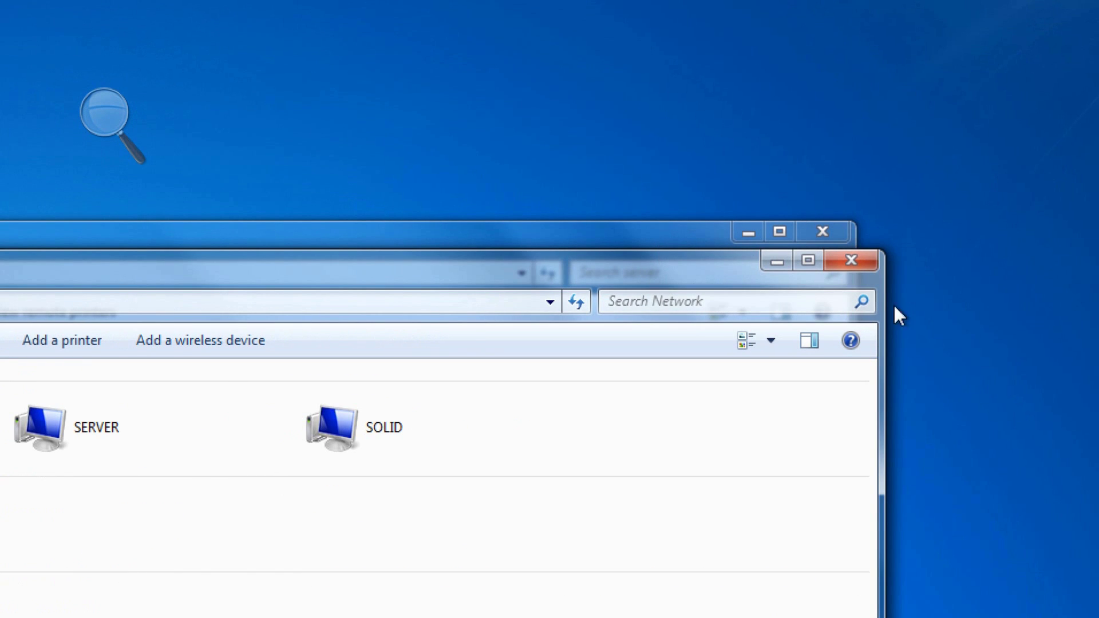
left_click(835, 253)
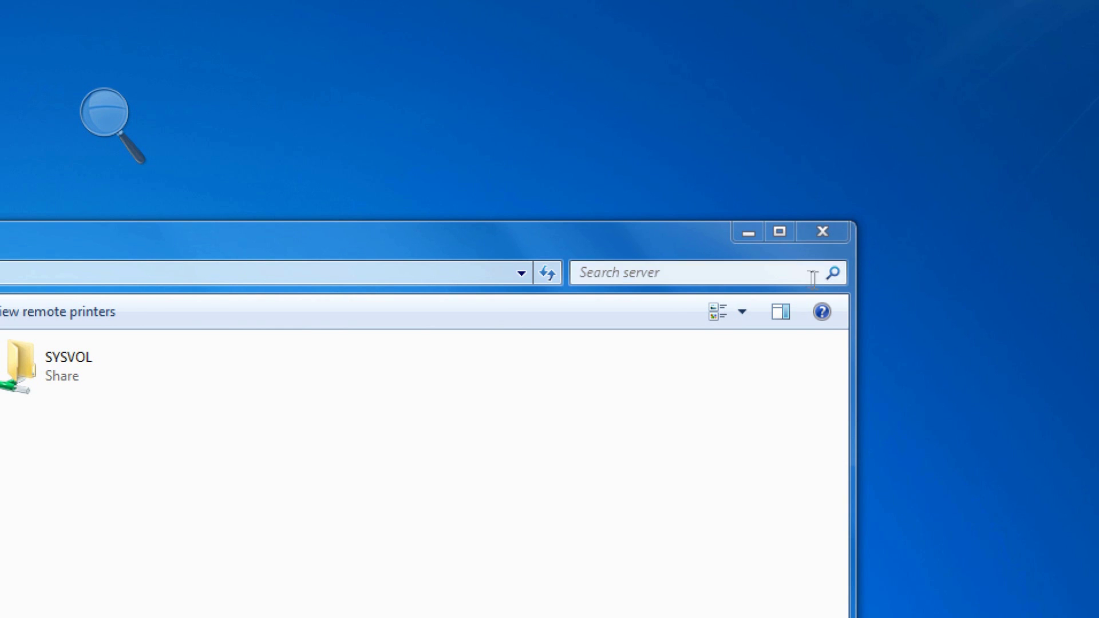
left_click(846, 236)
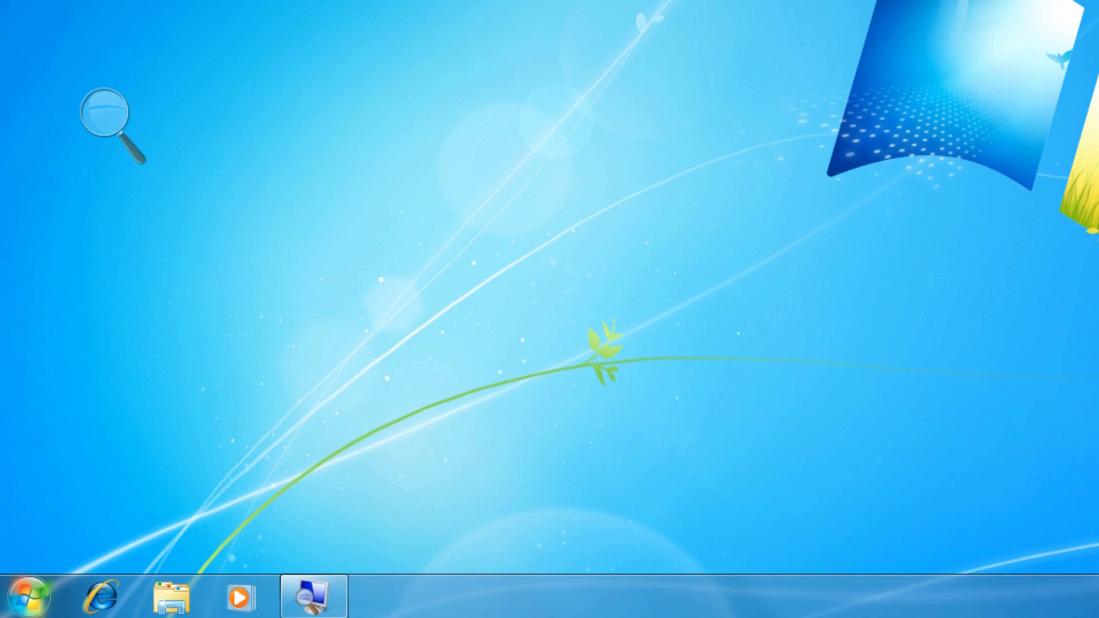
Step: Run net view in a cmd prompt, listing \\7VM and \\SERVER, then close it
left_click(29, 596)
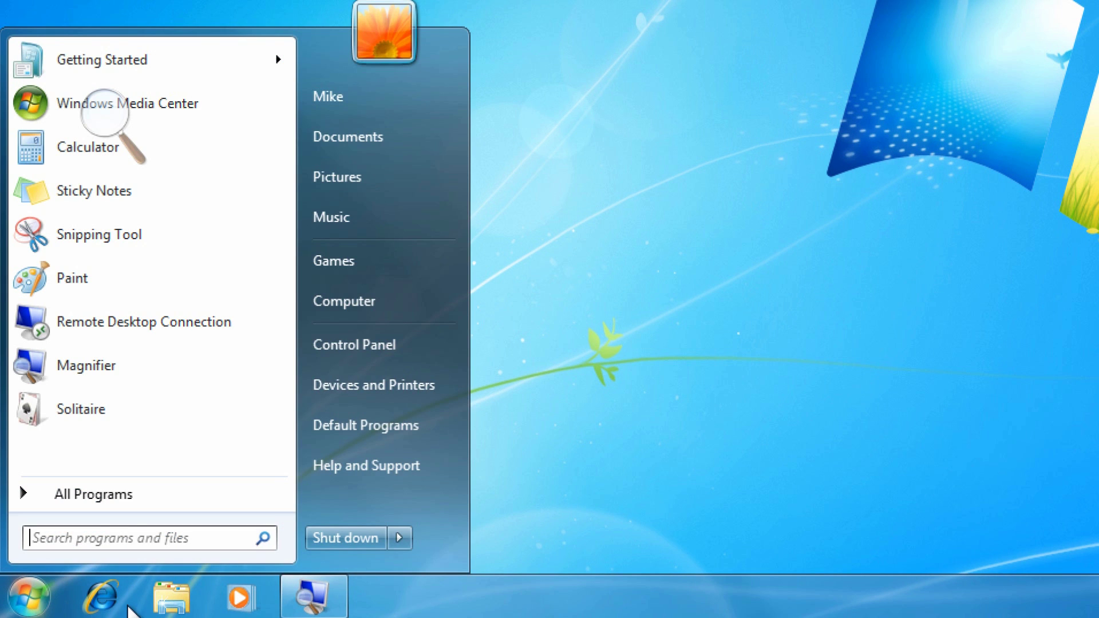
type("cmd")
key("Return")
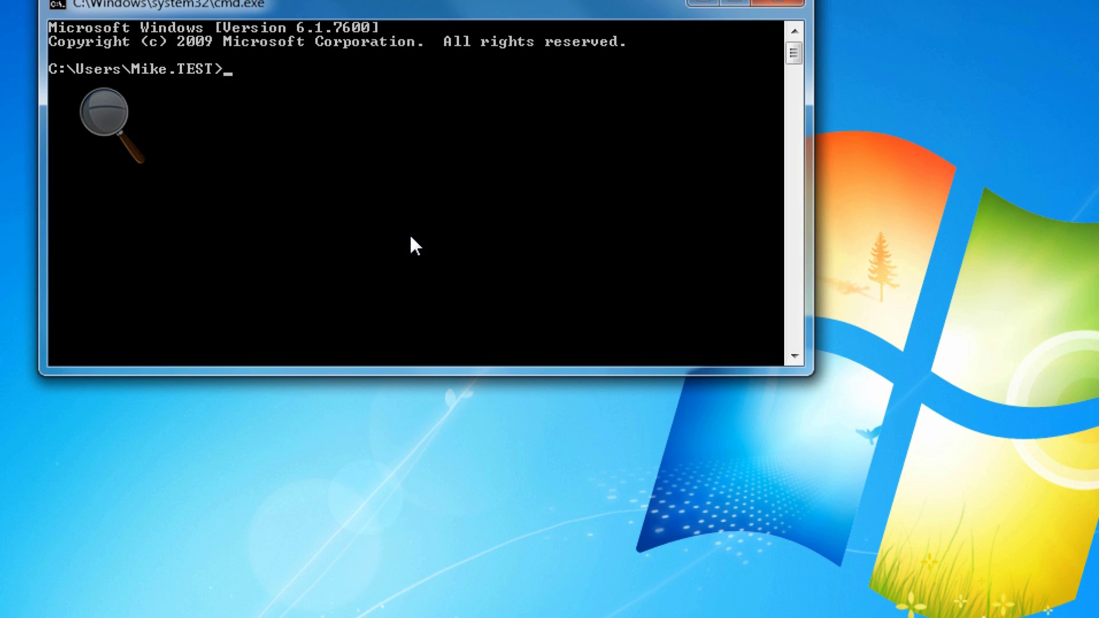
type("net view")
key("Return")
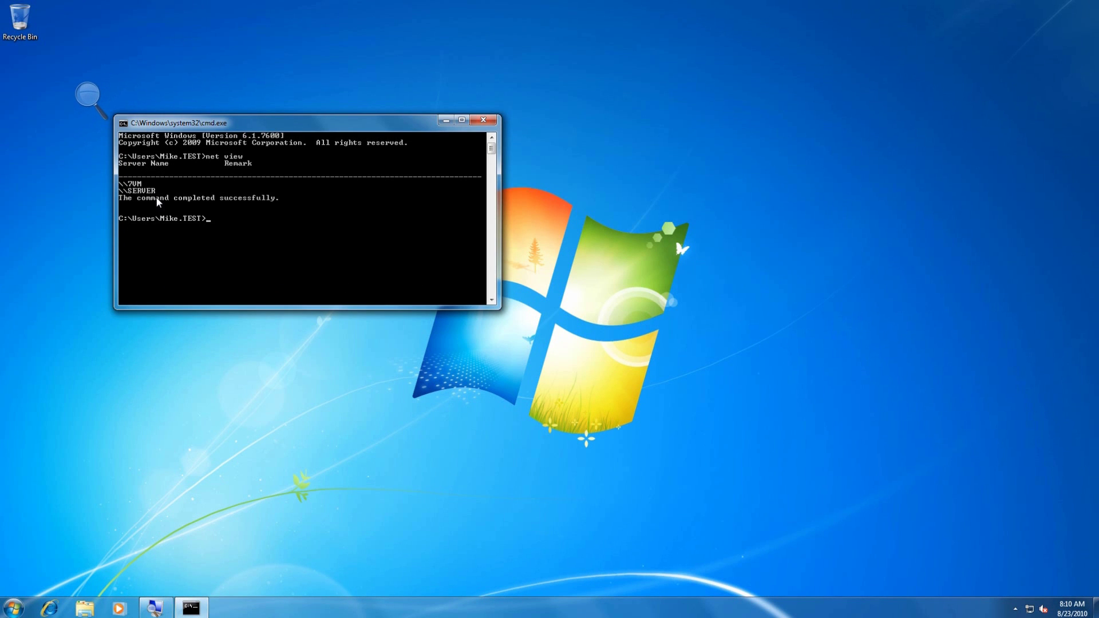
left_click(494, 121)
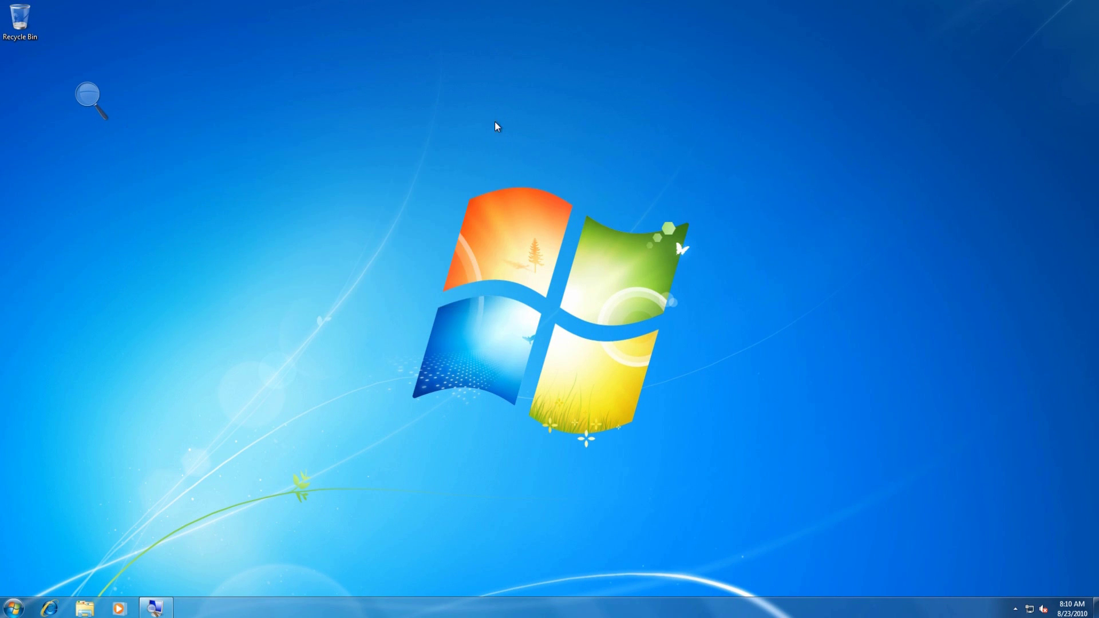
Step: Browse to C:\Reports and check its Sharing properties without making changes
right_click(595, 7)
left_click(597, 4)
left_click(13, 608)
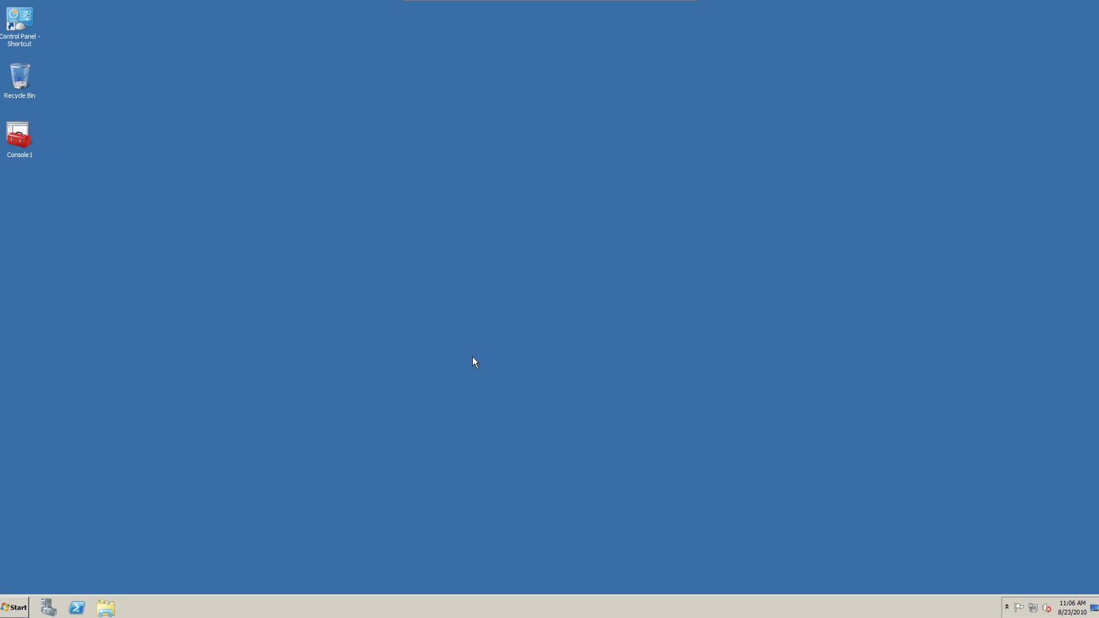
left_click(12, 608)
left_click(166, 427)
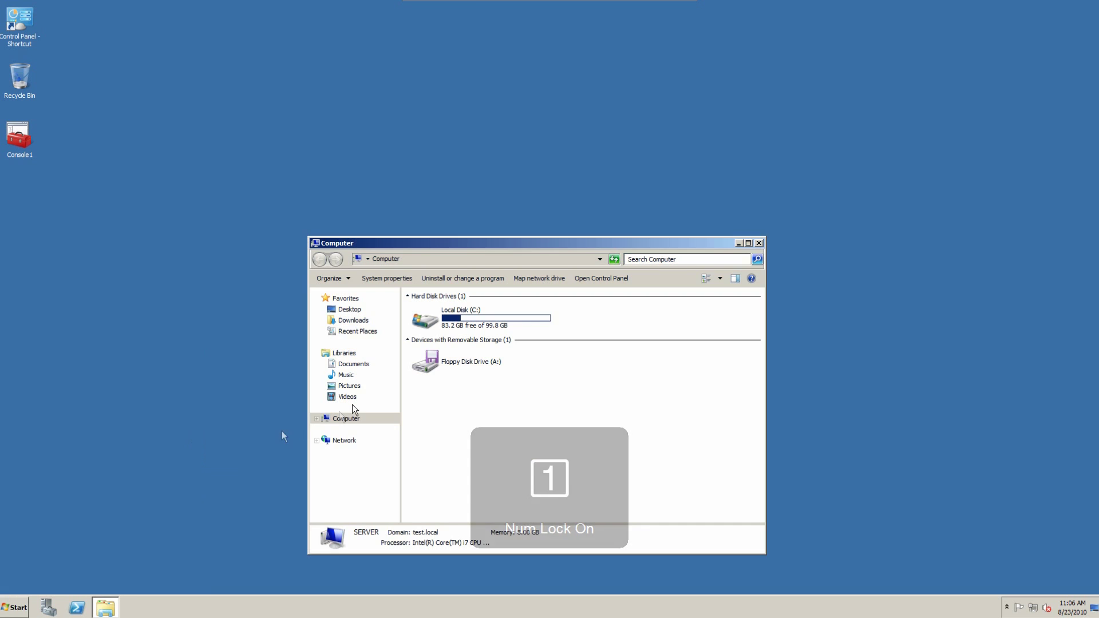
double_click(463, 320)
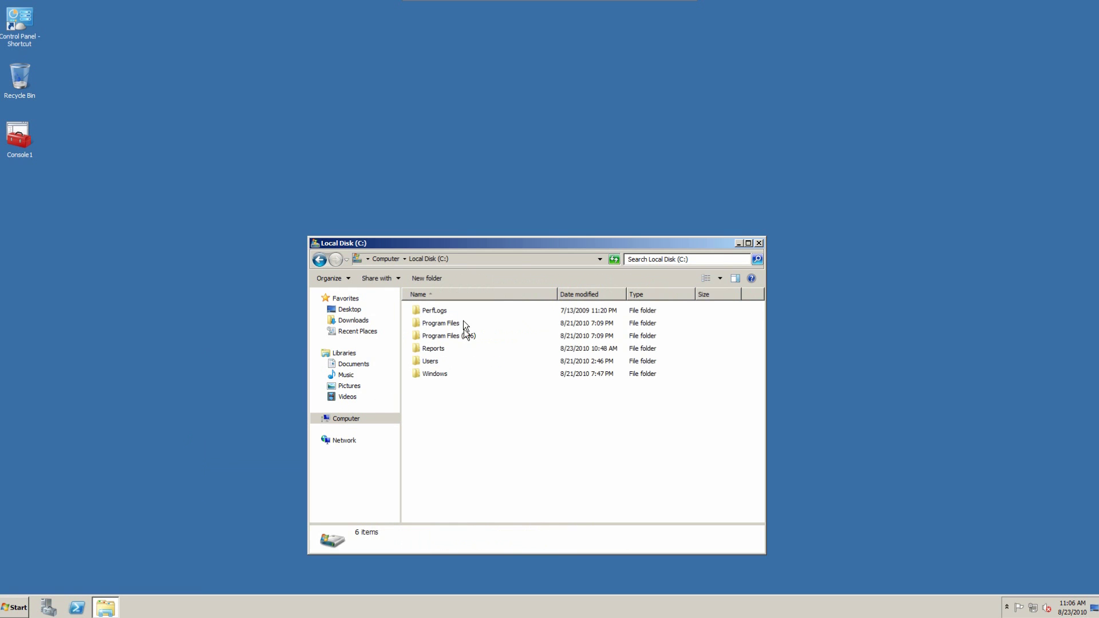
left_click(433, 352)
right_click(433, 352)
left_click(466, 489)
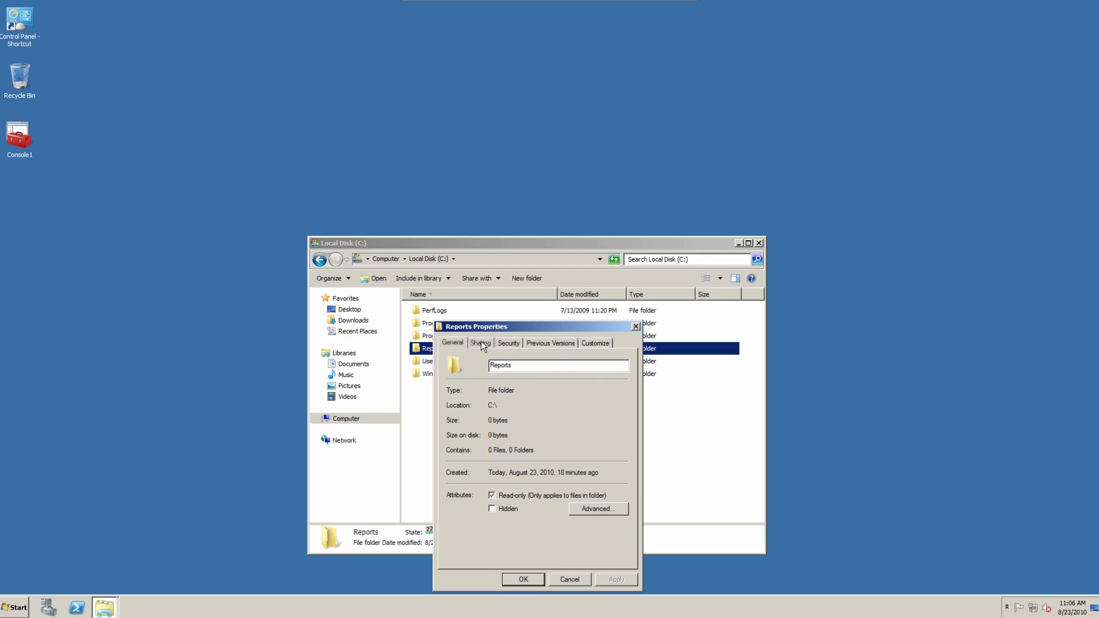
left_click(481, 343)
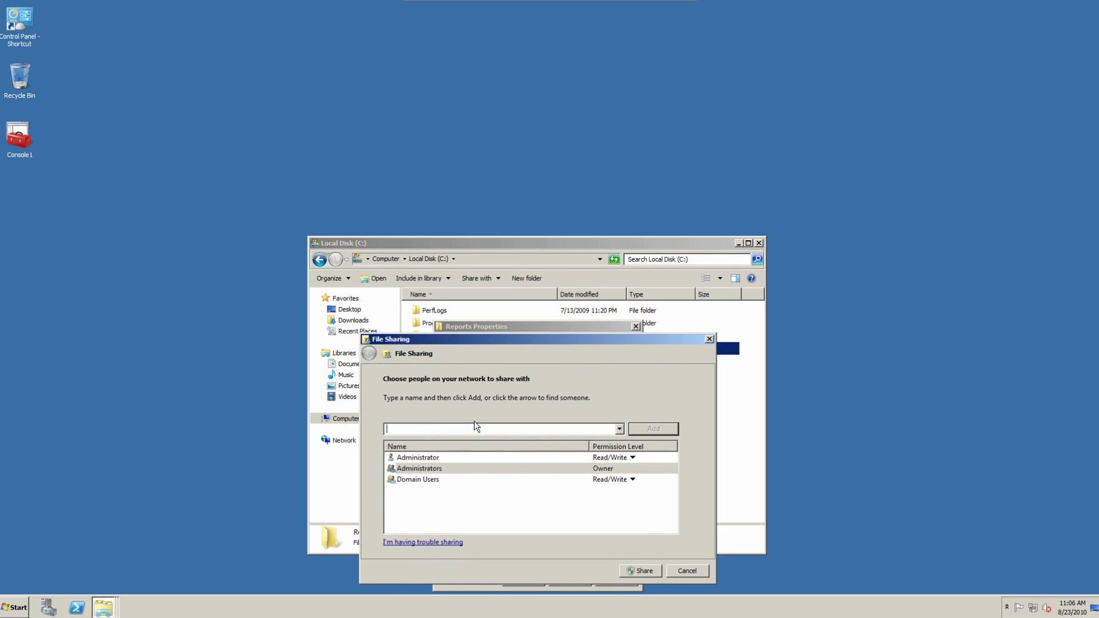
left_click(696, 573)
left_click(527, 581)
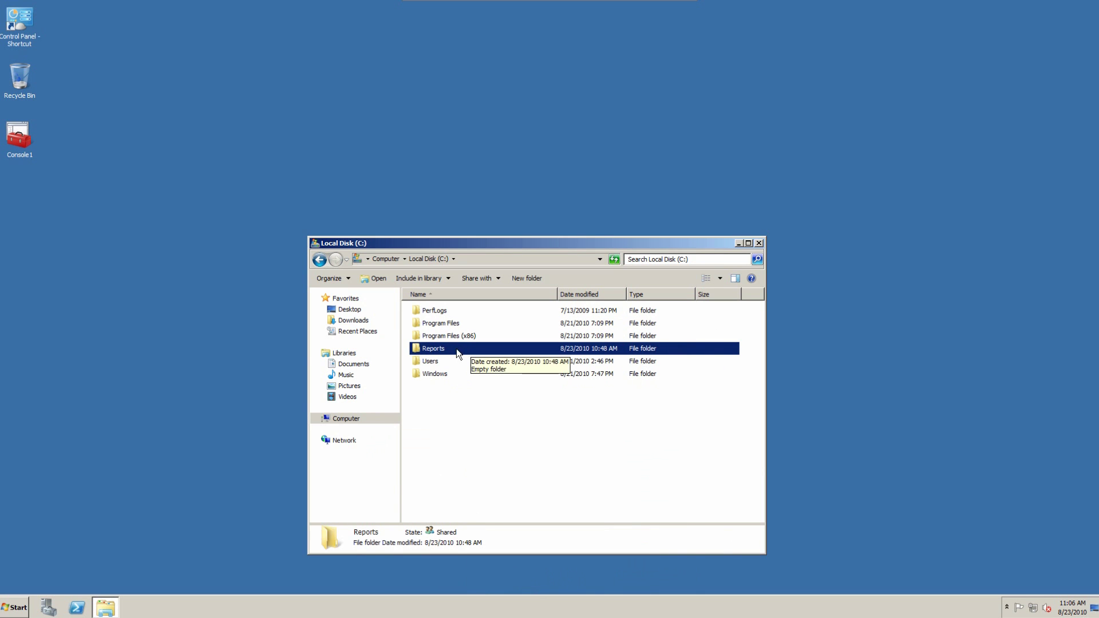
Step: Open \\server\reports from Start to see it empty, then close both Explorer windows
left_click(16, 606)
type("\\\\server\\reports")
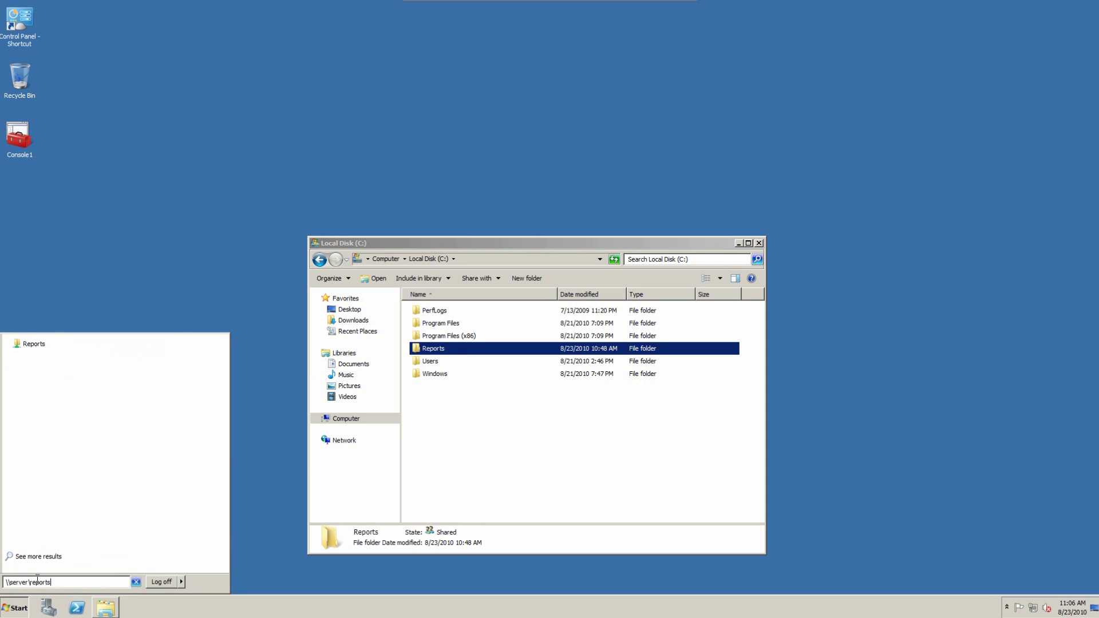
key("Return")
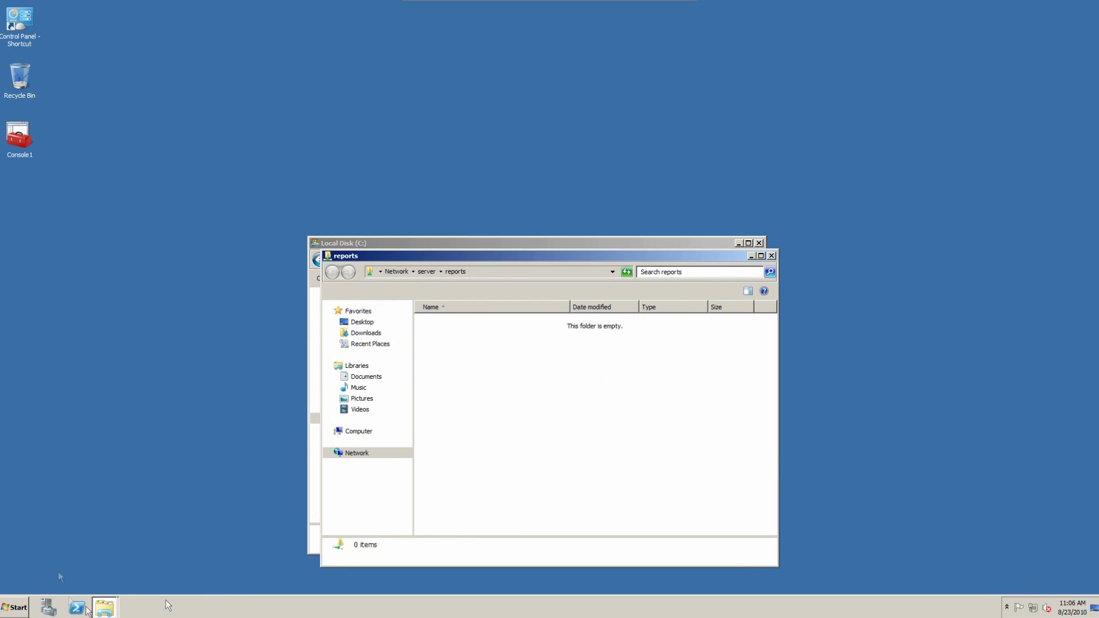
left_click(771, 255)
left_click(758, 245)
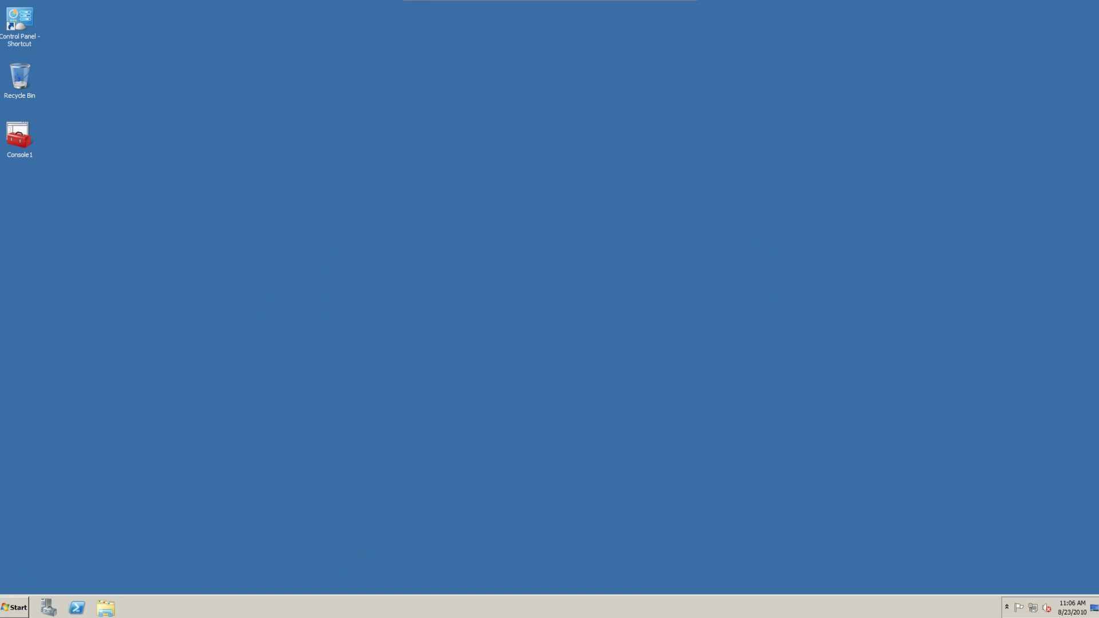
Step: Launch Group Policy Management from Start, expand test.local and enlarge the window
key("super")
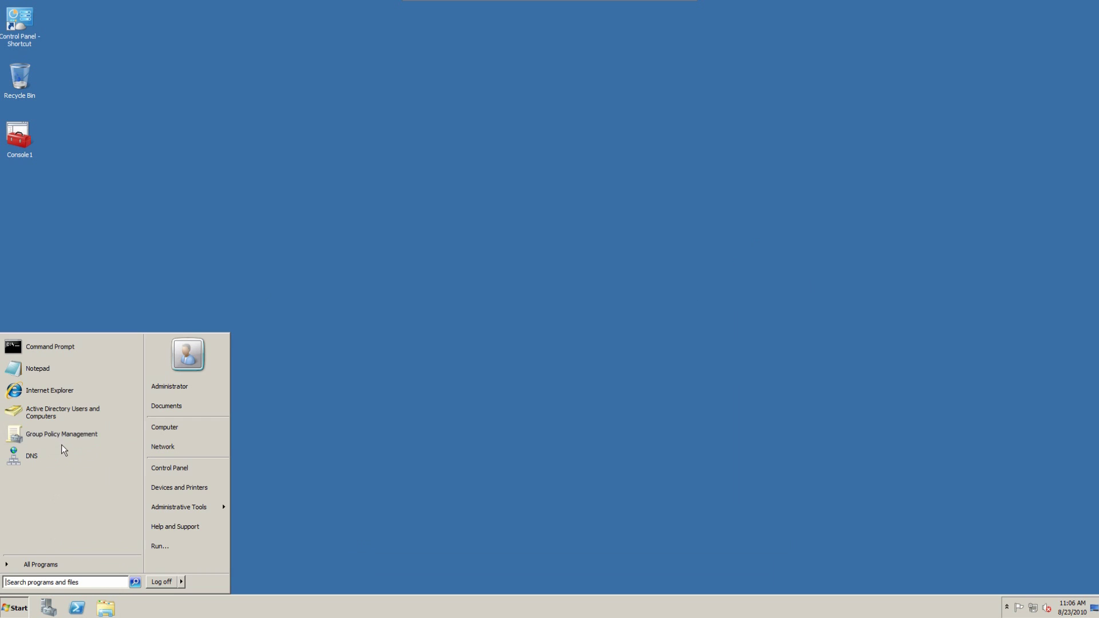
left_click(64, 435)
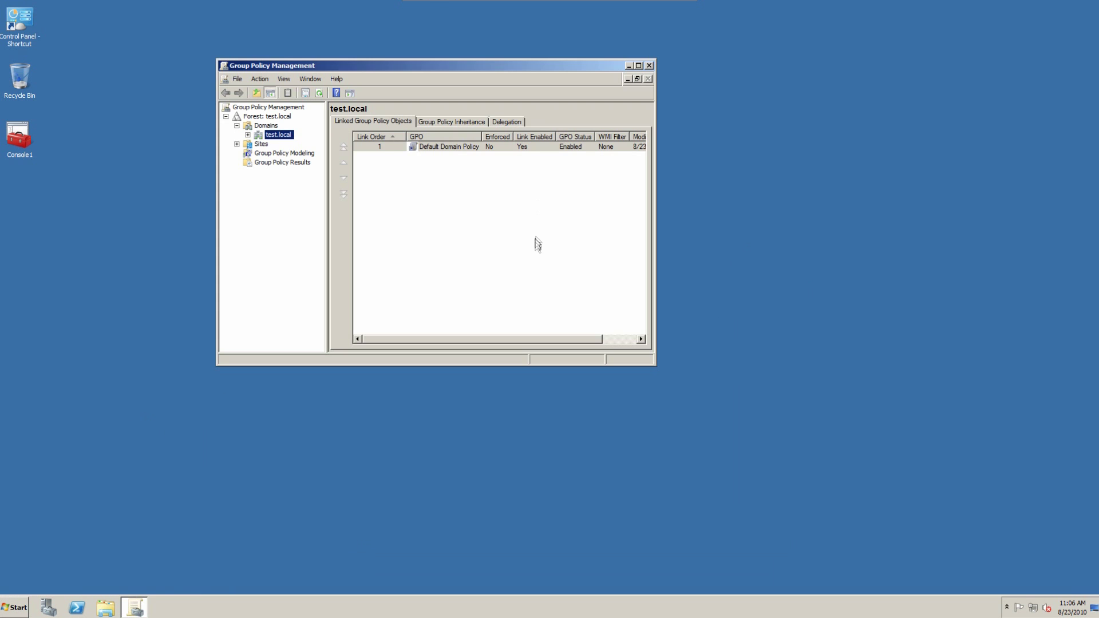
left_click(248, 135)
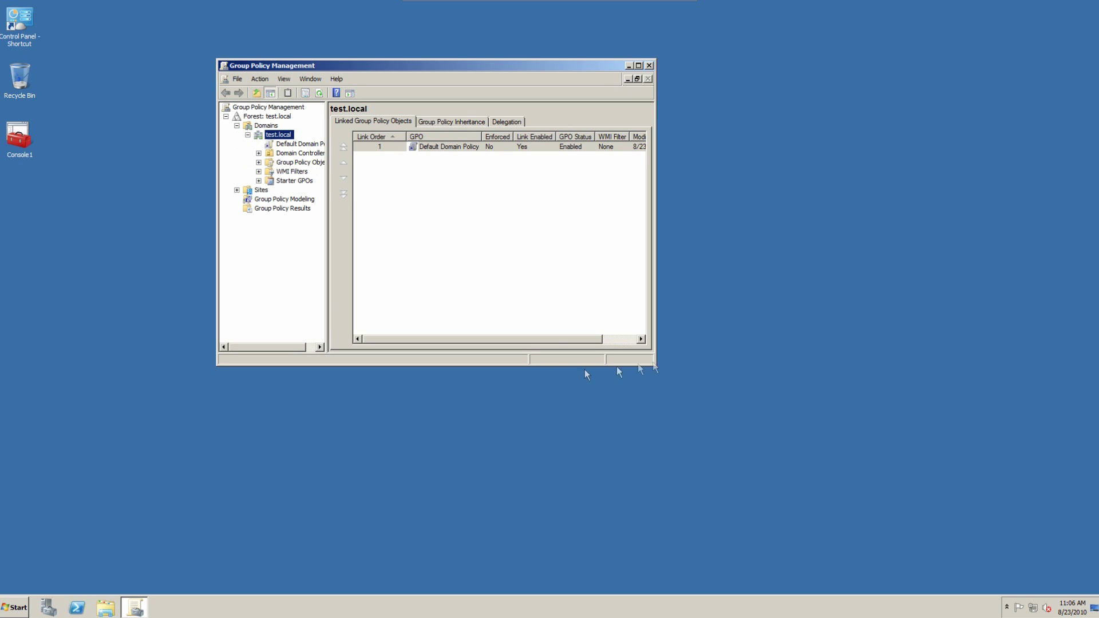
left_click_drag(654, 366, 935, 566)
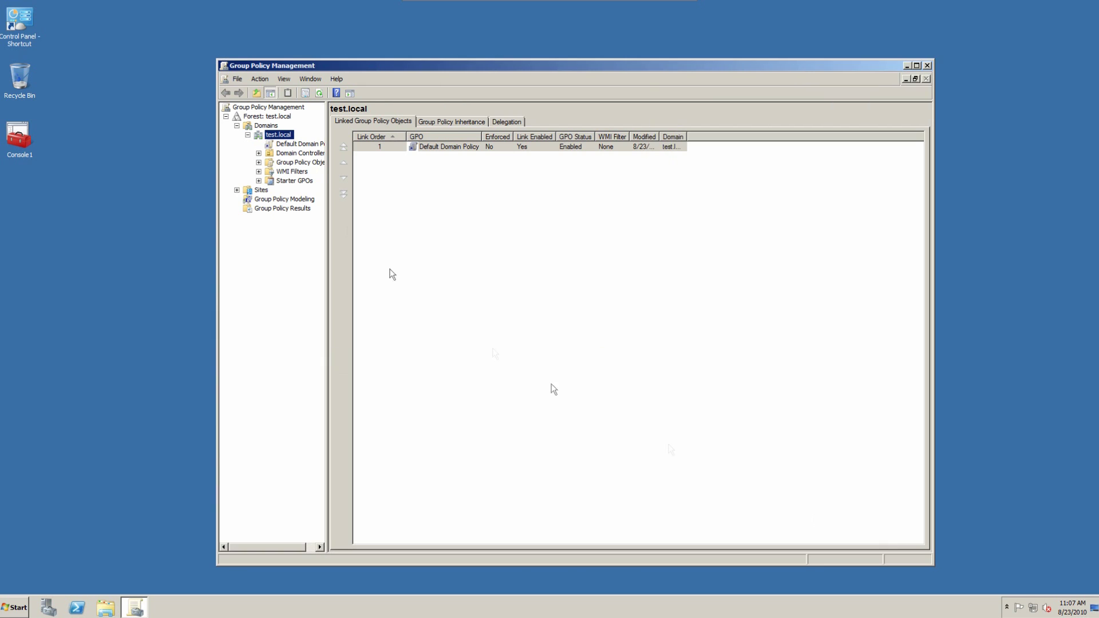
left_click(259, 154)
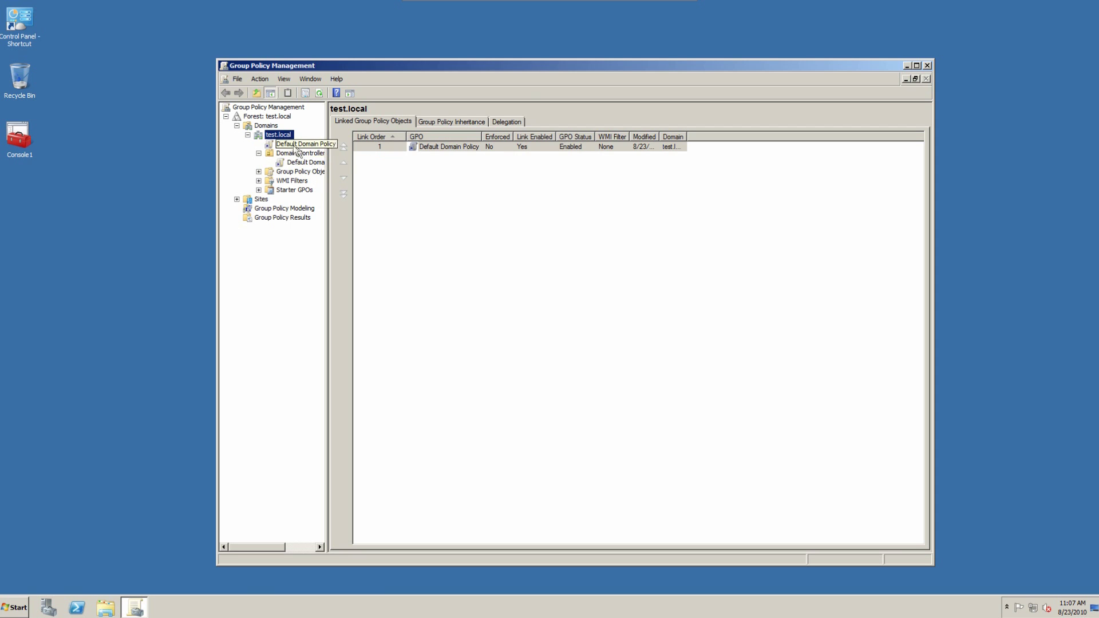
Step: Review the Default Domain Policy's Details and Settings report, expanding Security Settings
left_click(298, 144)
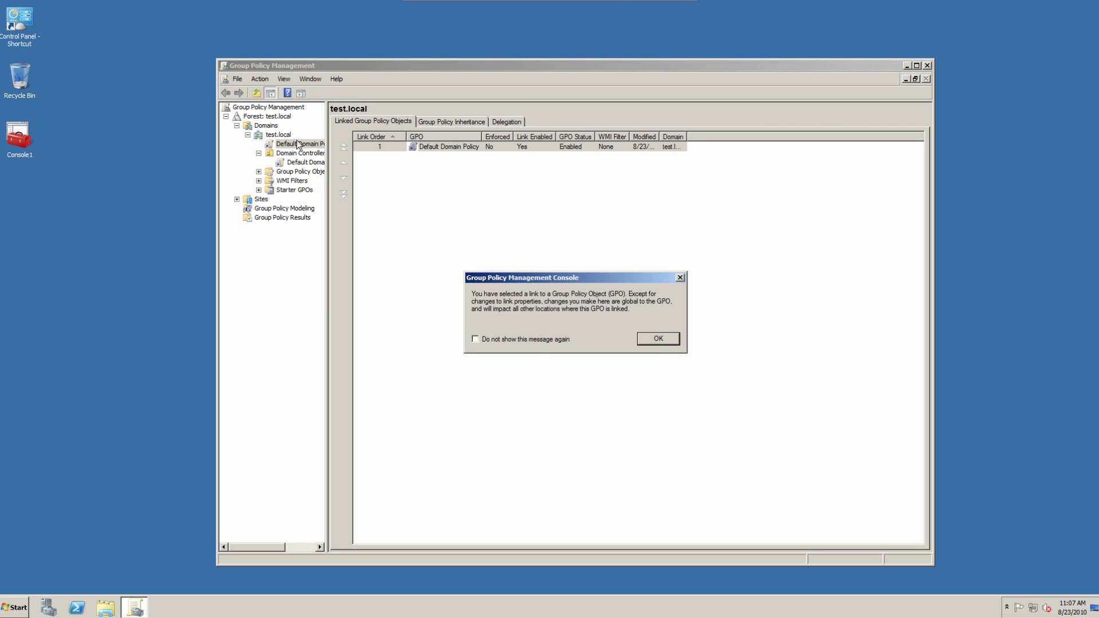
left_click(643, 339)
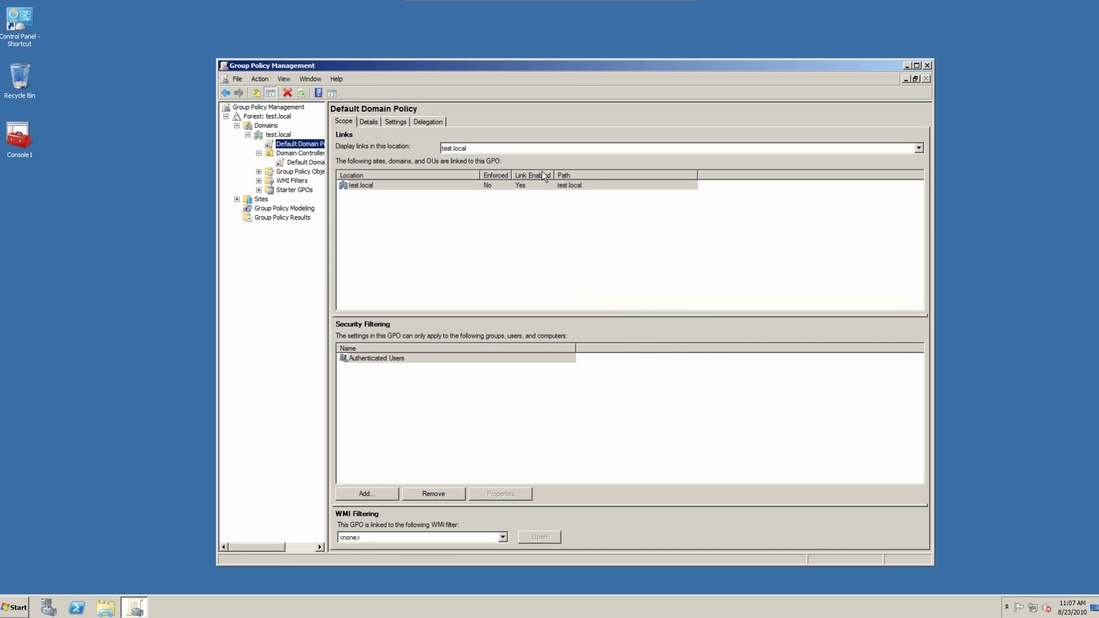
left_click(369, 123)
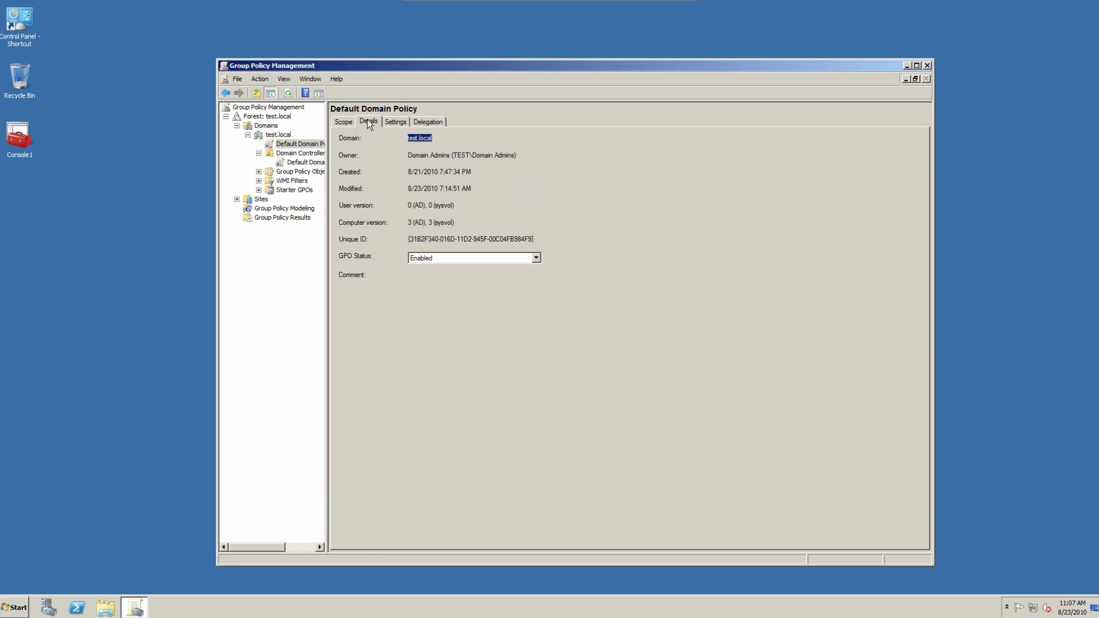
left_click(399, 125)
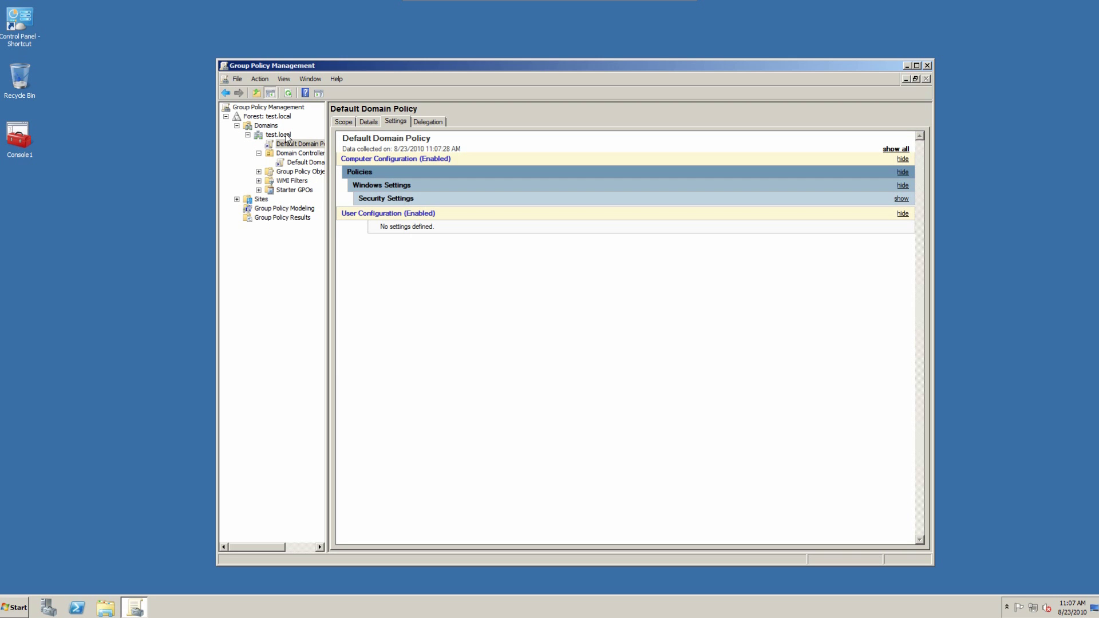
left_click(409, 189)
left_click(410, 185)
left_click(410, 198)
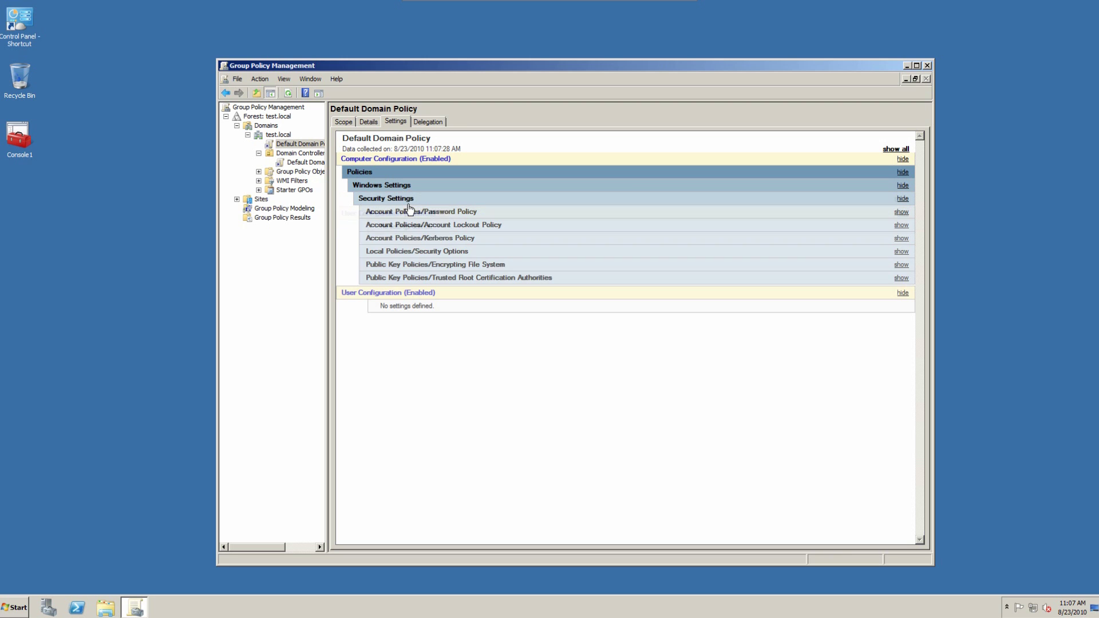
Step: Expand the Group Policy Objects container under test.local, widening the console tree
left_click(280, 136)
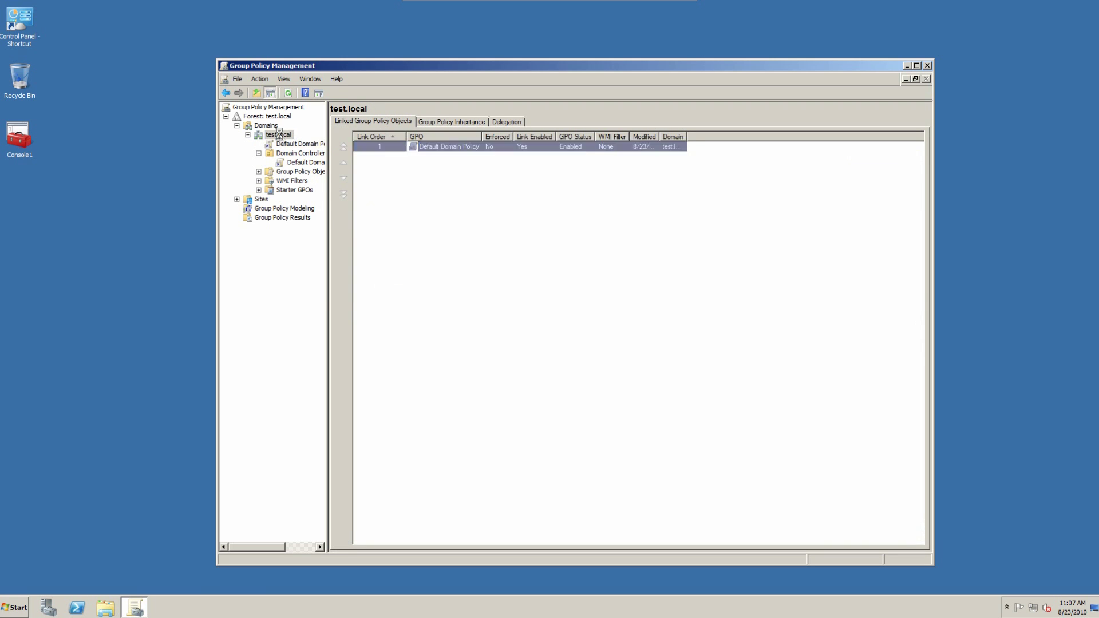
right_click(279, 136)
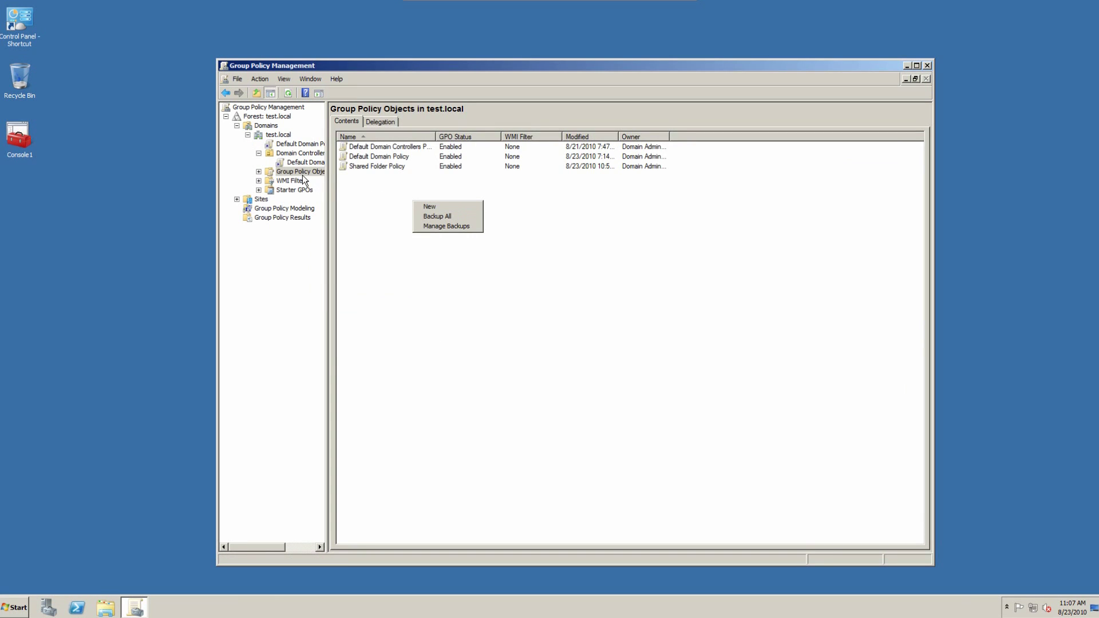
left_click(324, 185)
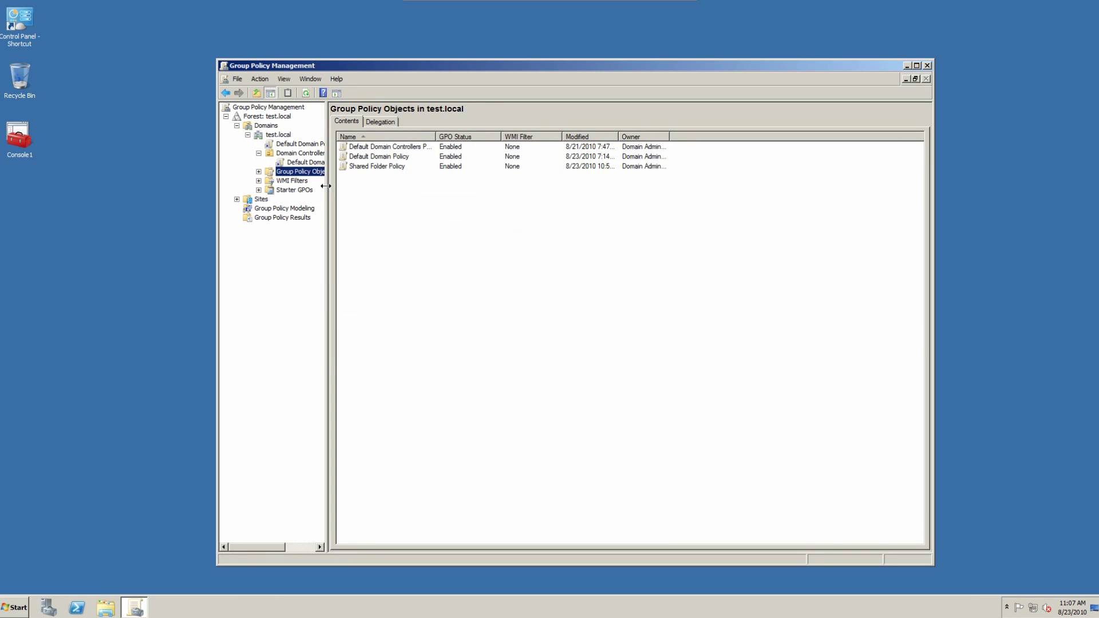
left_click_drag(329, 184, 348, 184)
left_click(258, 172)
Step: Create a new GPO named Shared Folder Policy and open its scope details
right_click(461, 192)
left_click(487, 198)
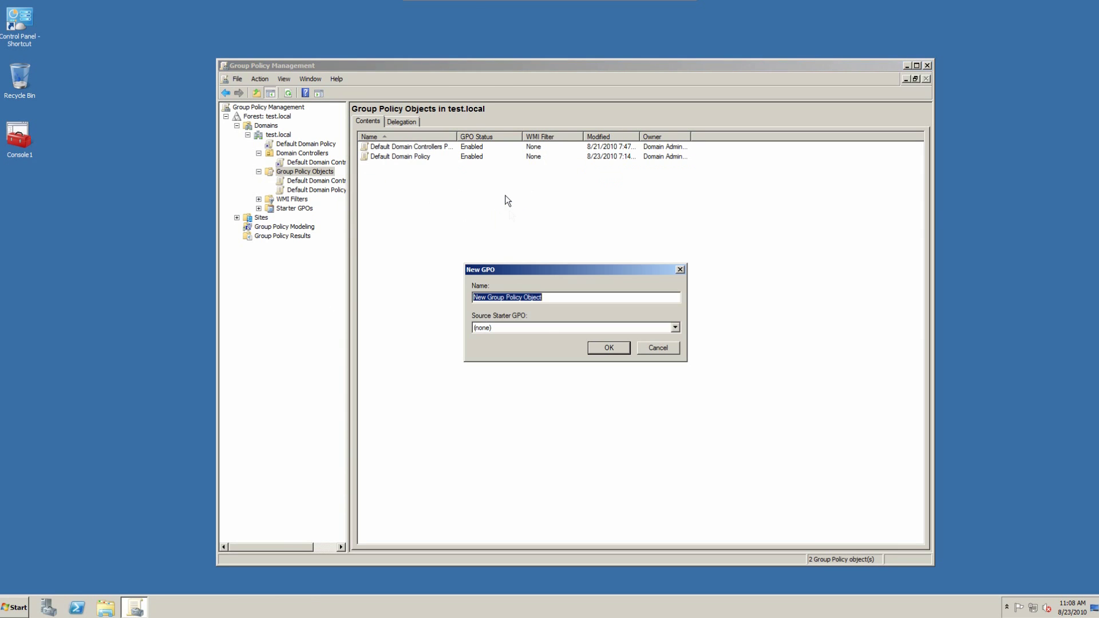
type("Share")
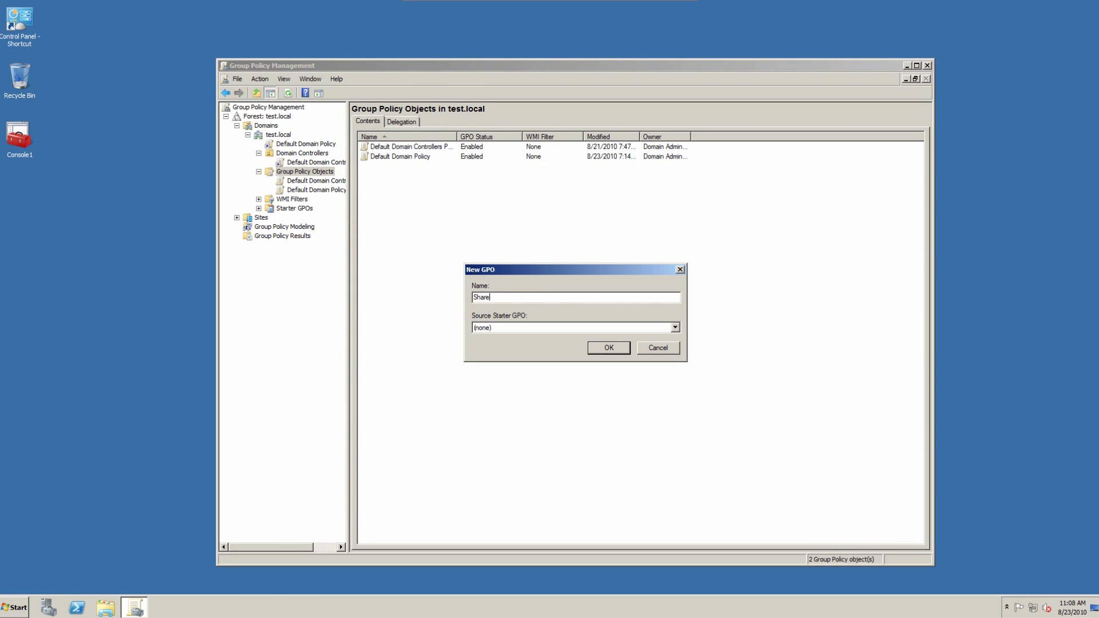
type("d Folder Policy")
left_click(617, 350)
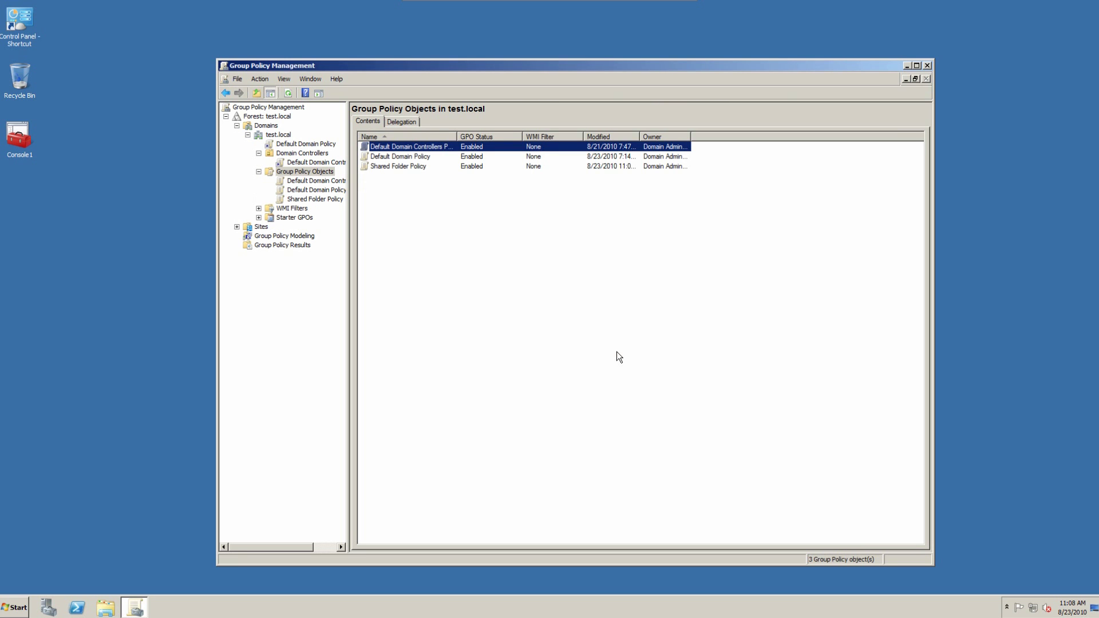
left_click(434, 168)
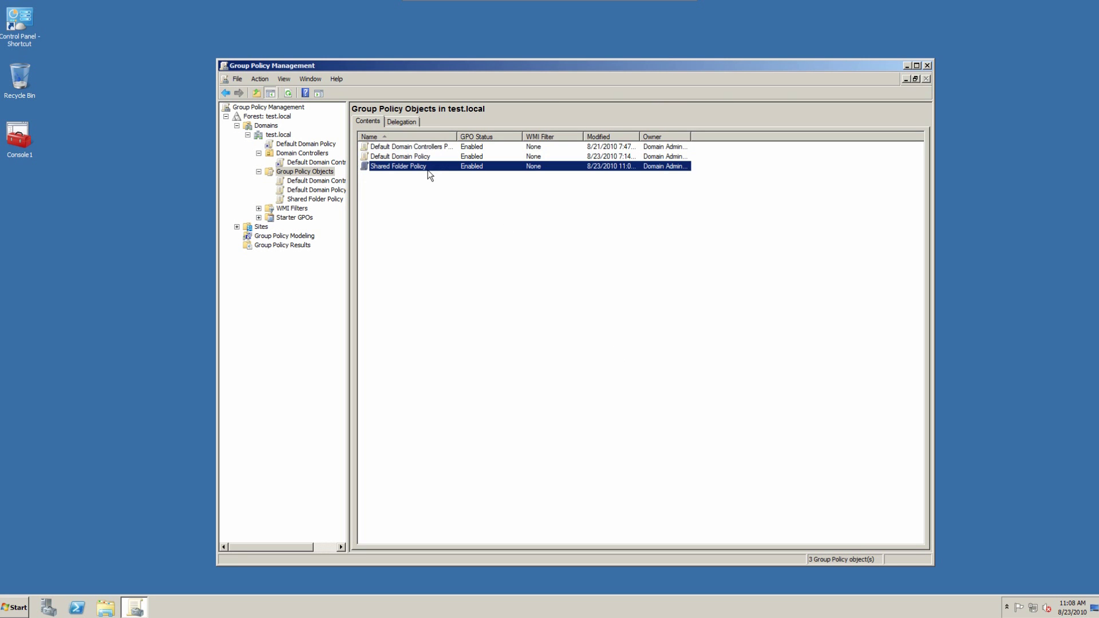
double_click(433, 166)
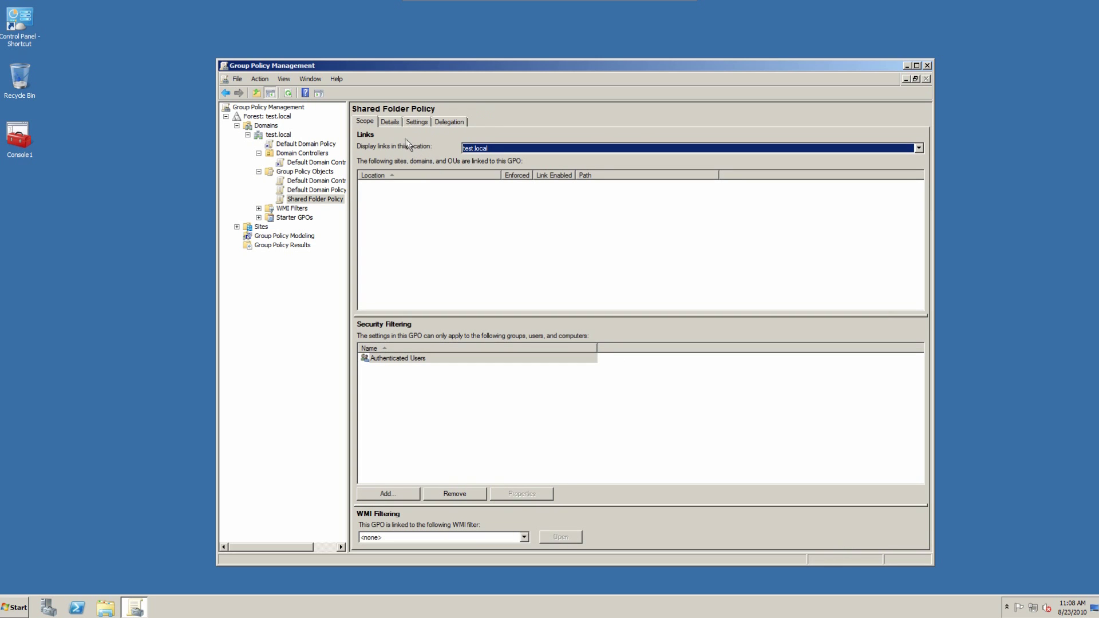
Step: Edit Shared Folder Policy and expand User Configuration > Preferences > Windows Settings
right_click(321, 200)
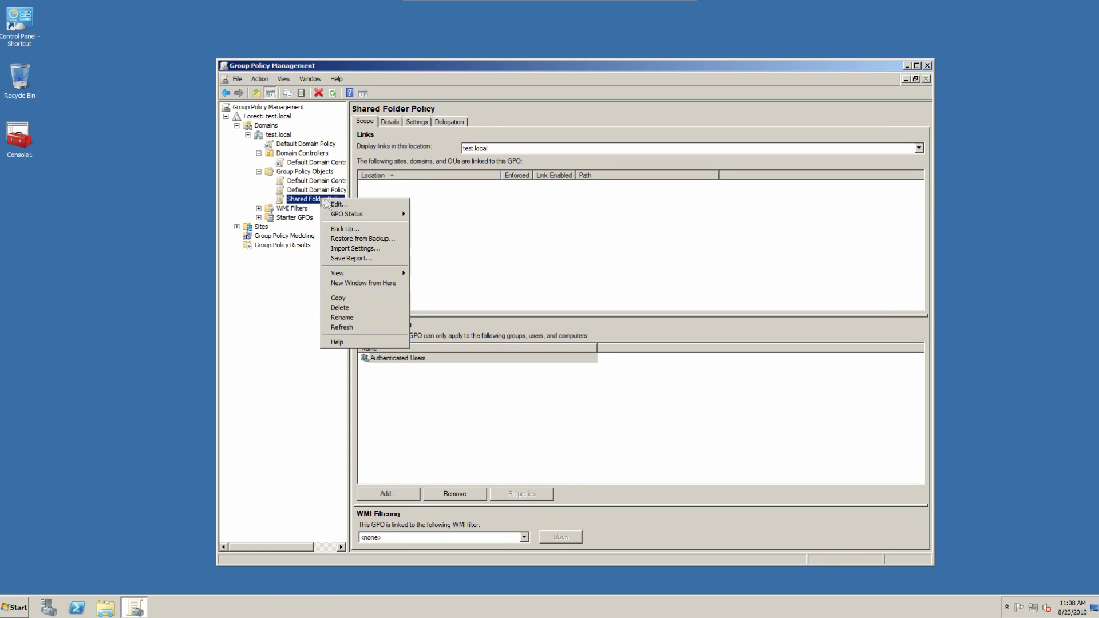
left_click(338, 204)
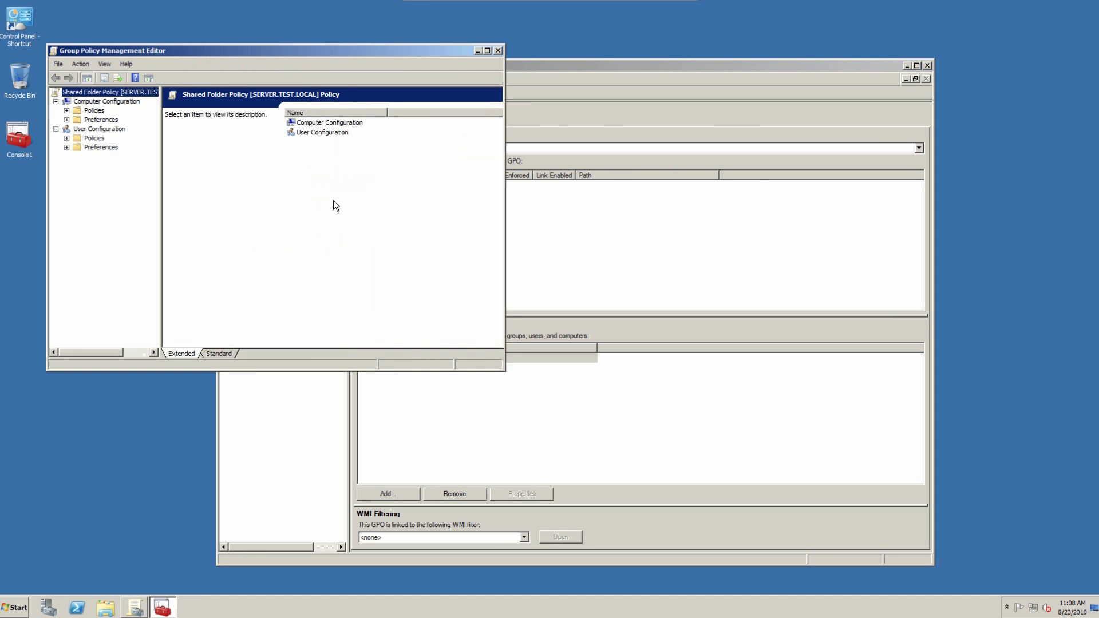
left_click_drag(346, 50, 624, 260)
double_click(379, 331)
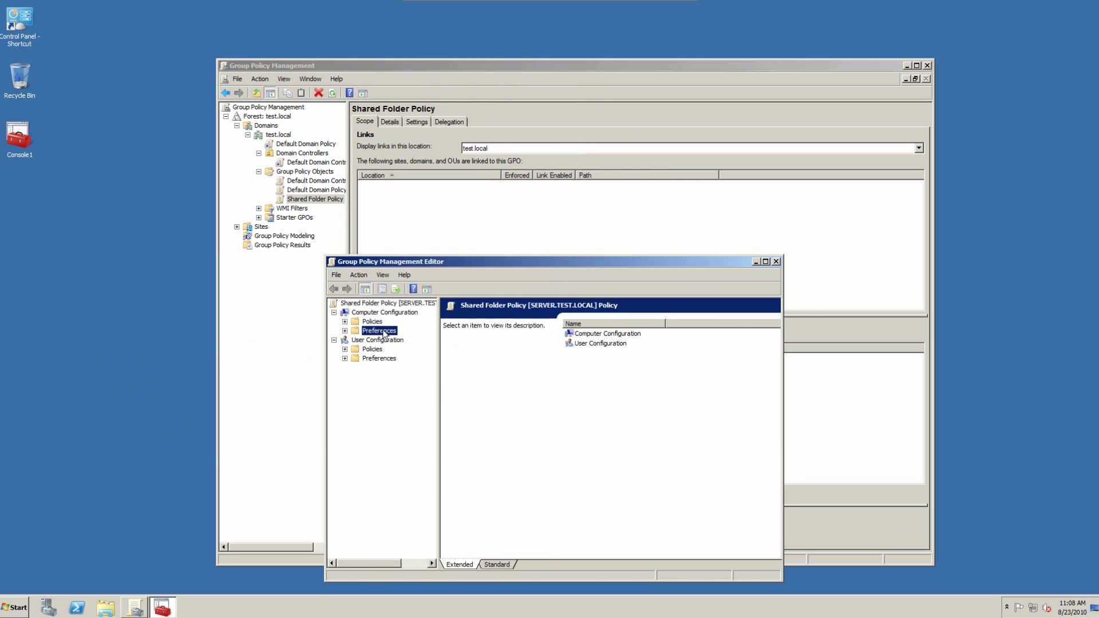
left_click(385, 342)
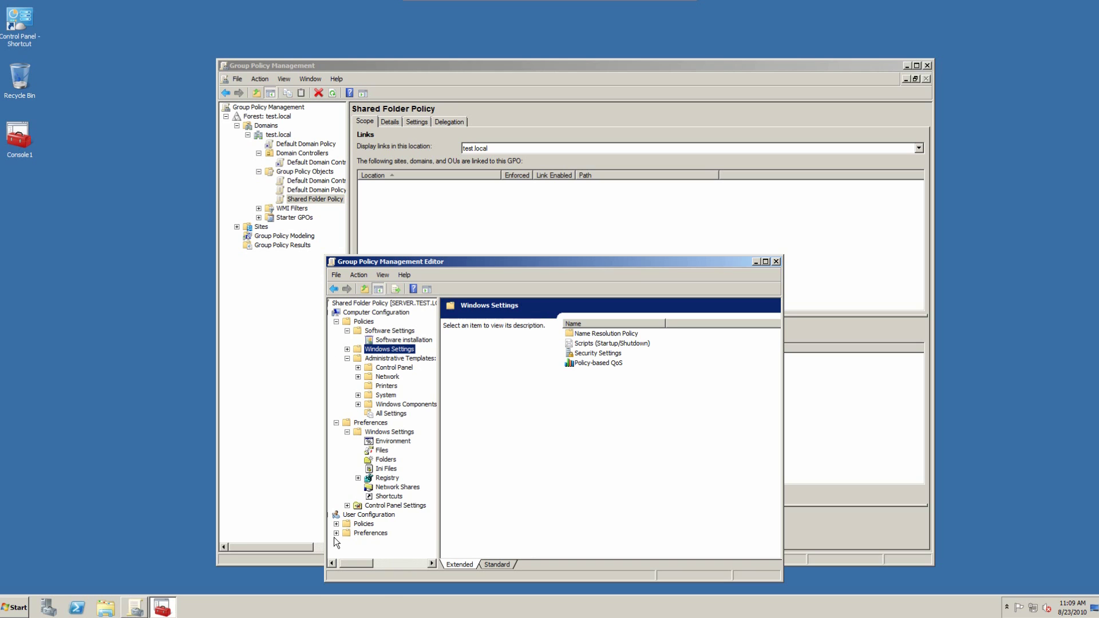
left_click(336, 534)
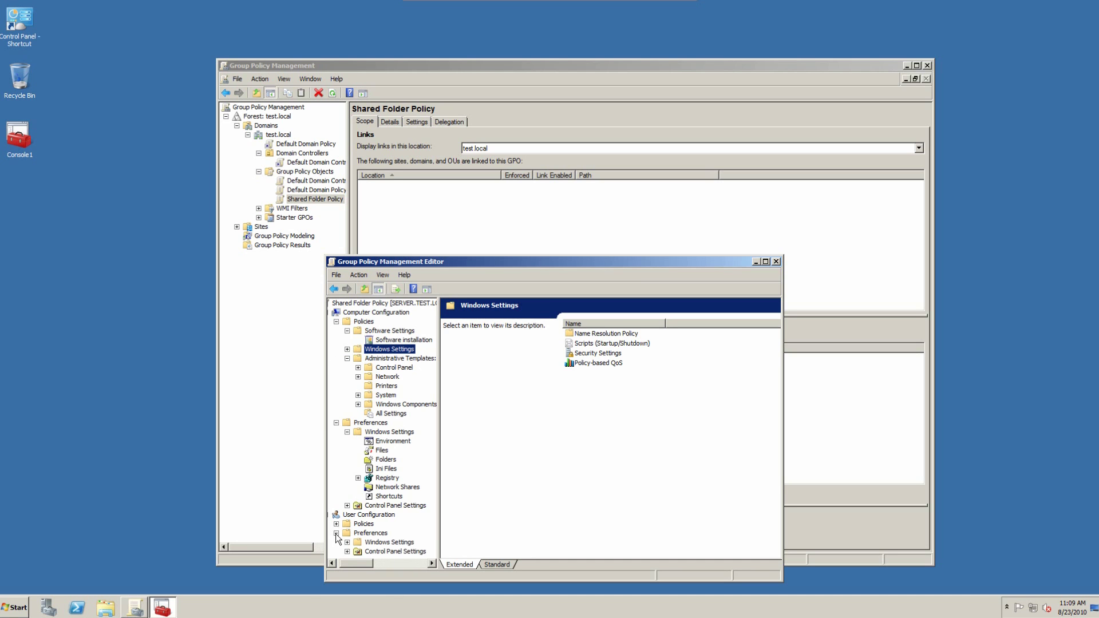
left_click(369, 543)
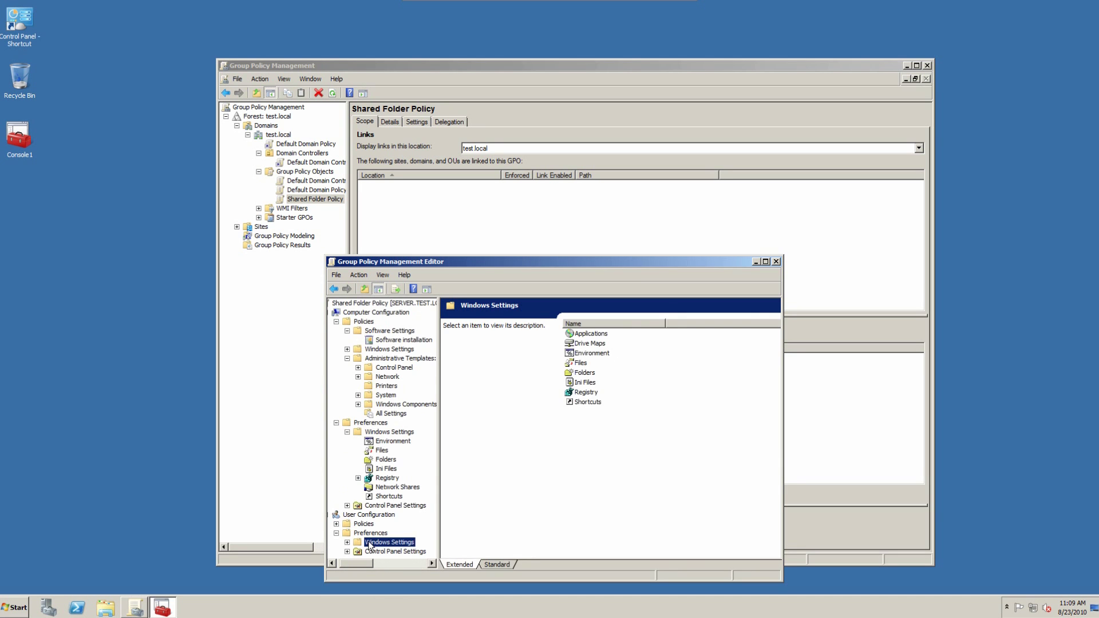
Step: Open the Drive Maps preferences and start a new Mapped Drive entry
left_click(593, 346)
double_click(592, 345)
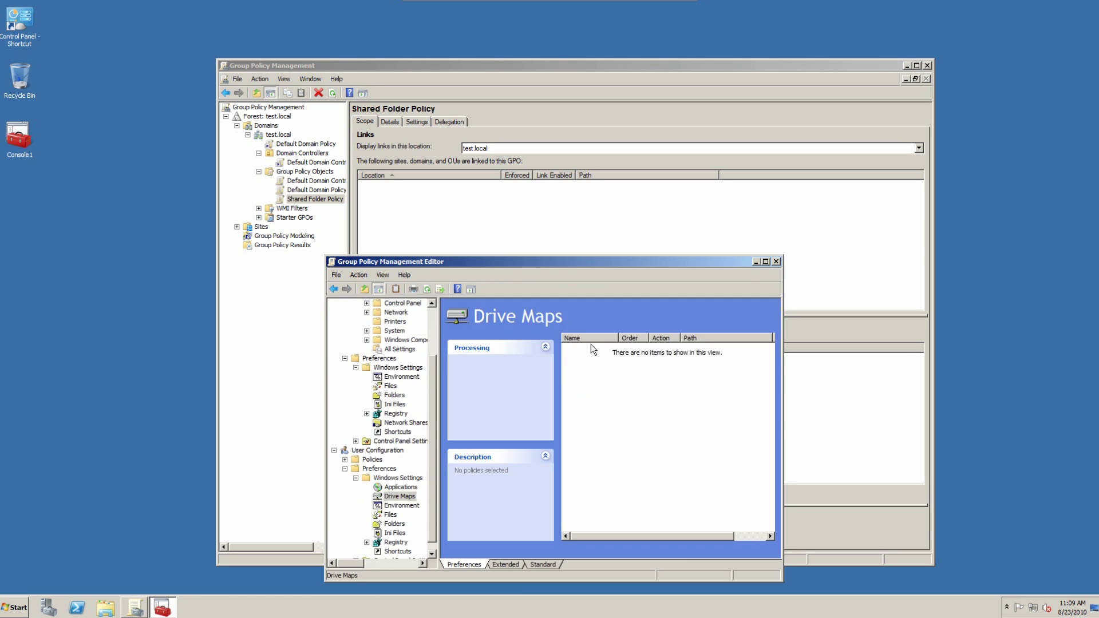
right_click(621, 385)
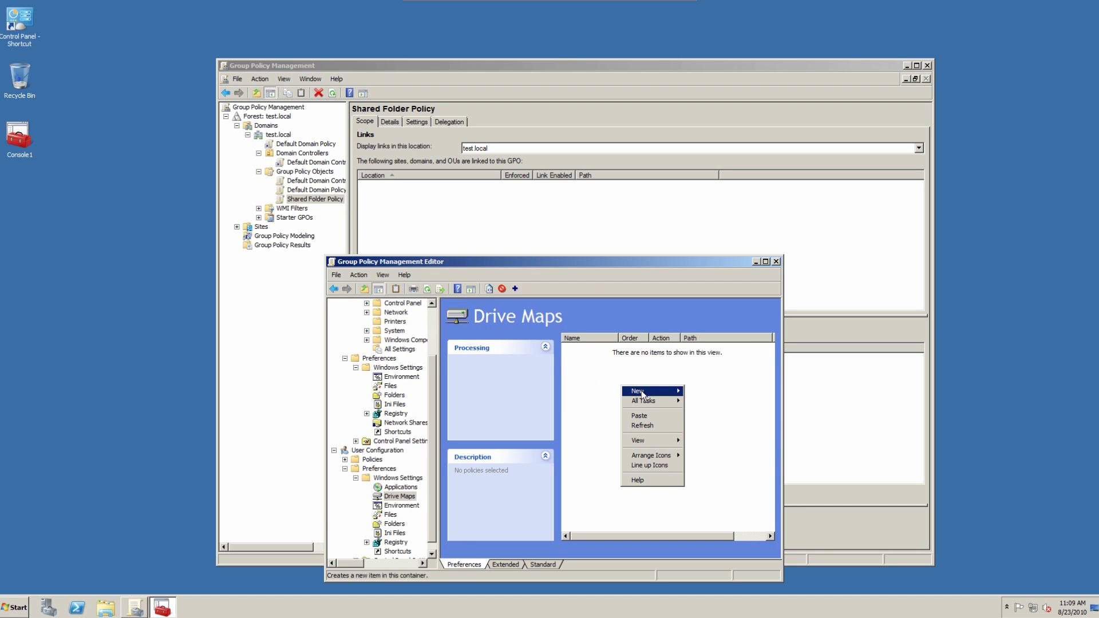
mouse_move(636, 391)
left_click(700, 394)
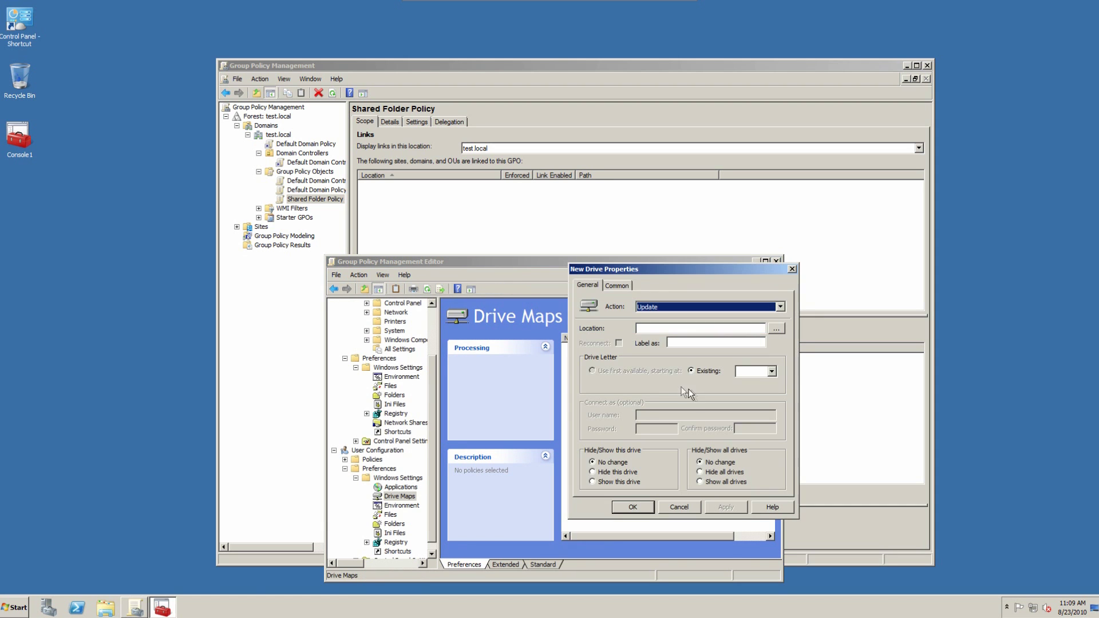
Step: Map \\server\reports\ as drive Z: labelled Business Reports, with Reconnect enabled
left_click(737, 328)
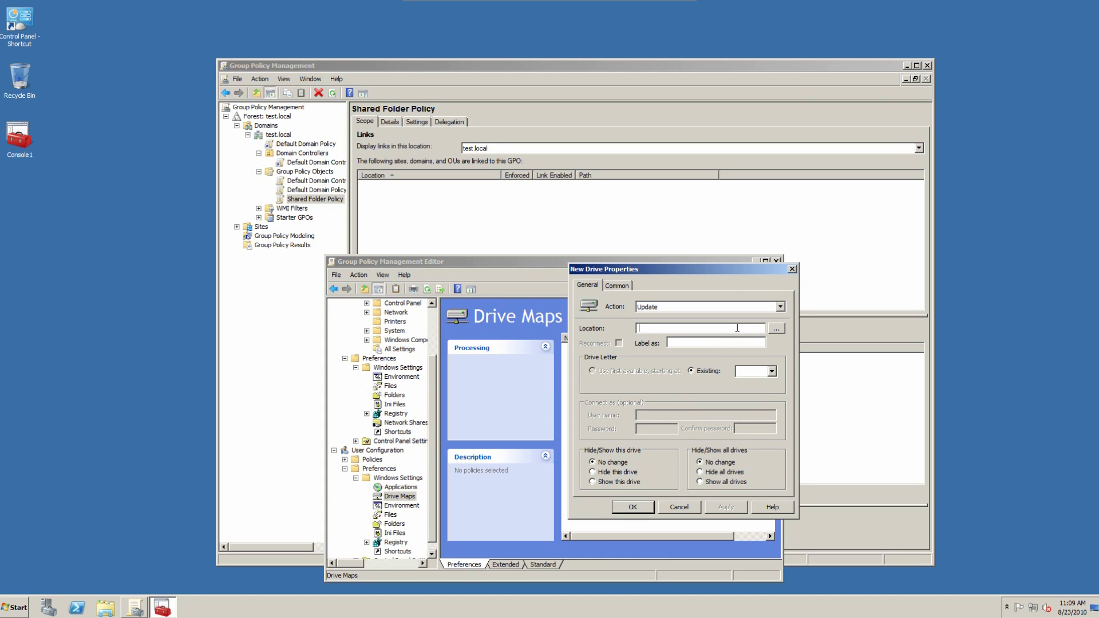
type("\\\\server\\reports\\")
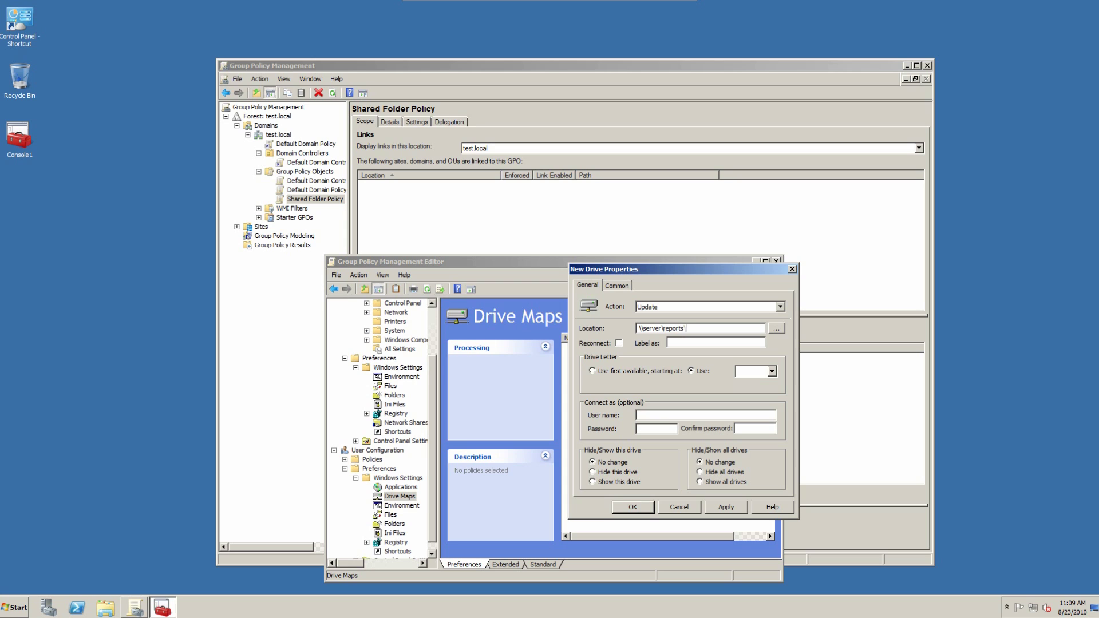
left_click(618, 344)
left_click(686, 344)
type("Business Repor")
left_click(751, 372)
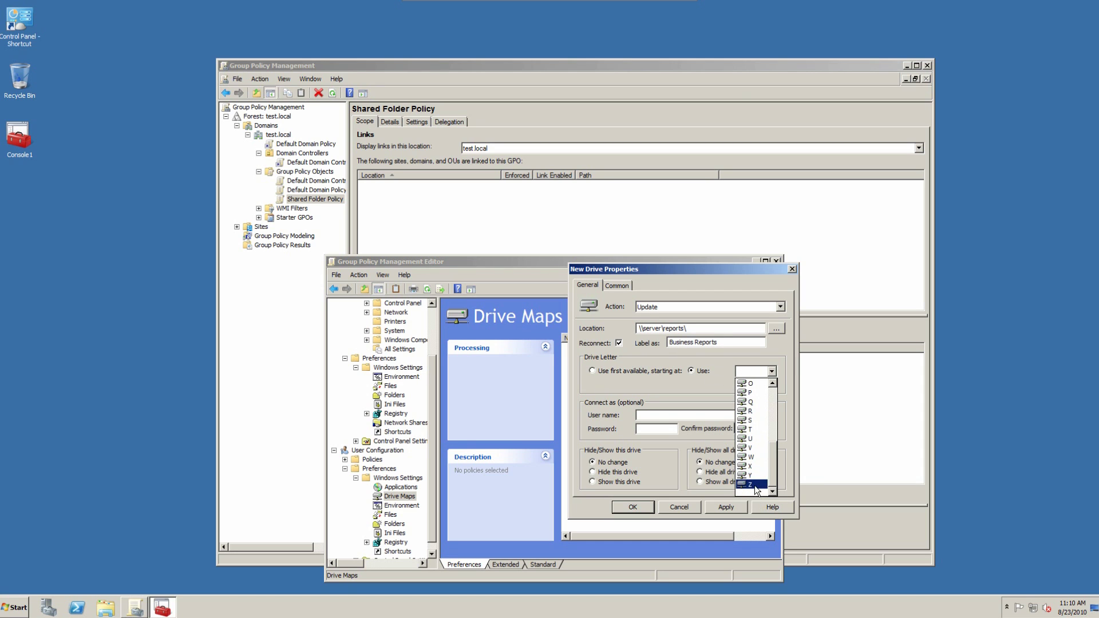
left_click(754, 484)
left_click(633, 507)
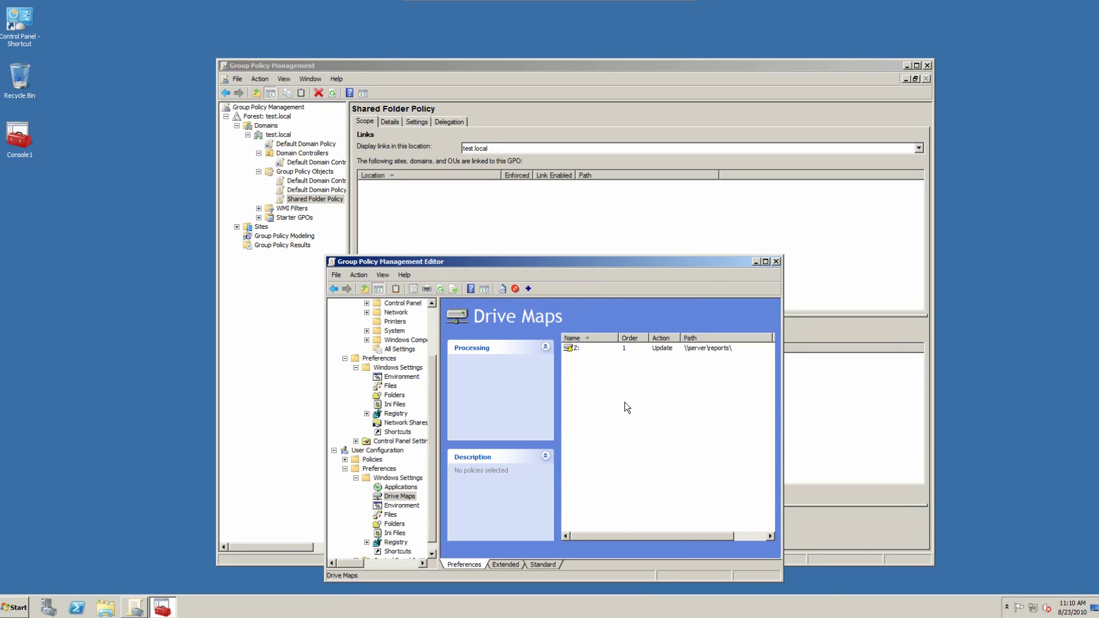
Step: Add a Business Reports desktop shortcut to \\server\reports\ under Shortcuts, then close the editor
left_click(404, 553)
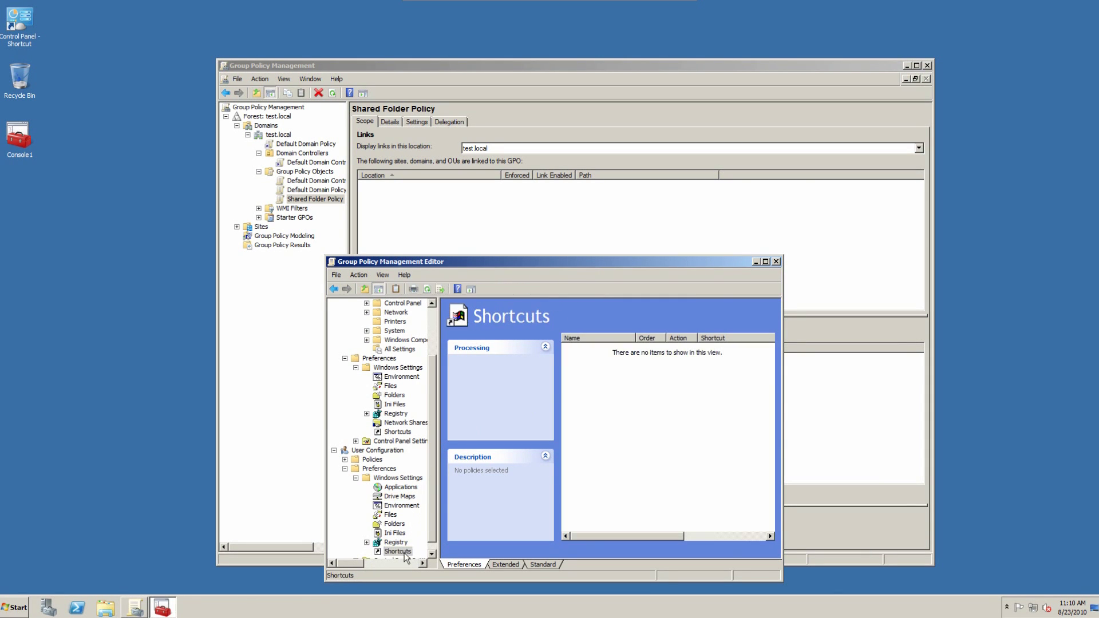
right_click(591, 405)
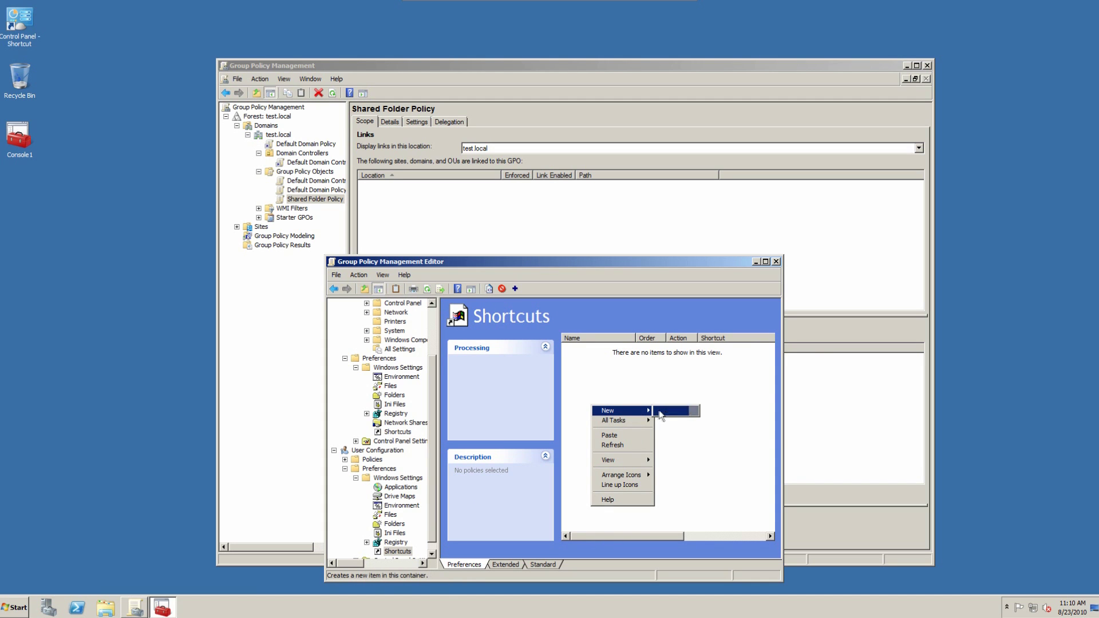
left_click(660, 411)
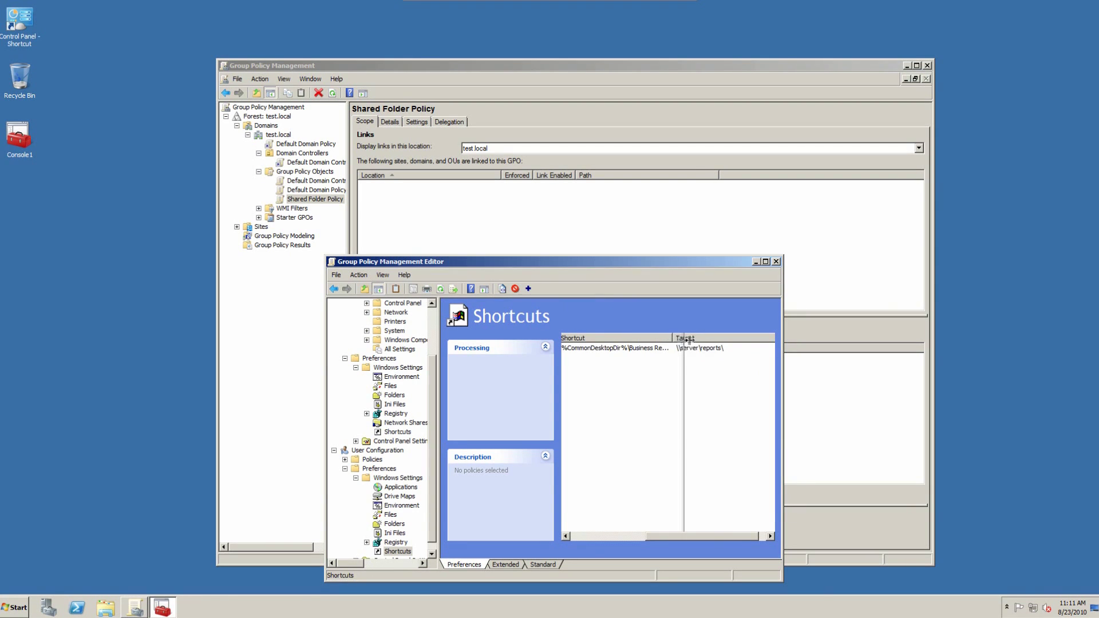
mouse_move(683, 338)
left_mouse_down()
mouse_move(715, 340)
mouse_move(691, 339)
left_mouse_up()
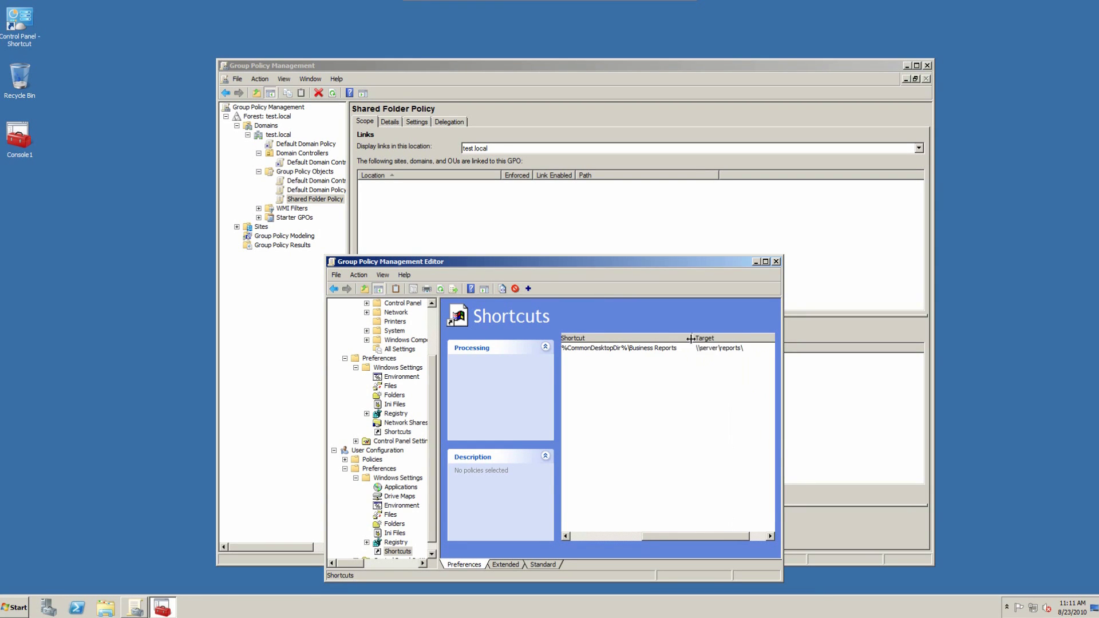
left_click(776, 262)
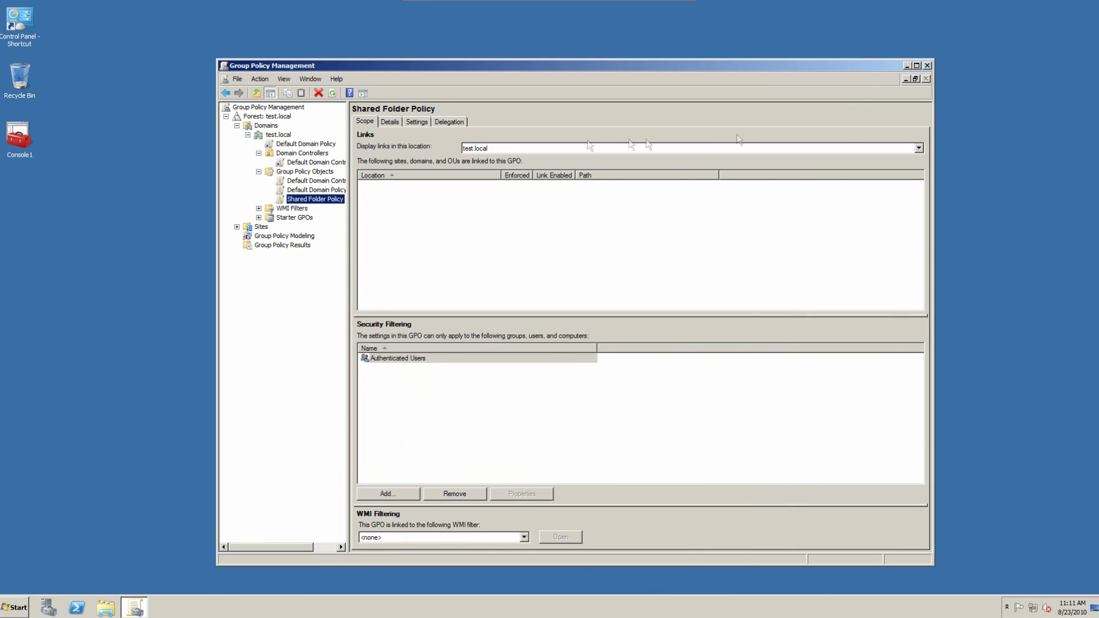
Step: Link the existing Shared Folder Policy GPO to the test.local domain
right_click(328, 200)
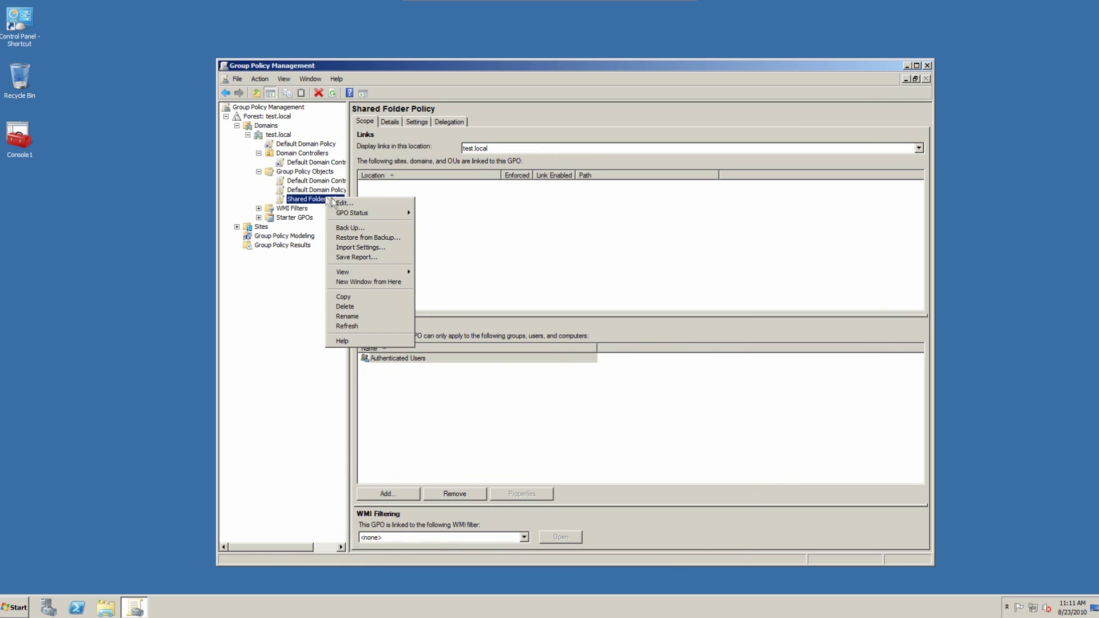
mouse_move(359, 216)
left_click(287, 137)
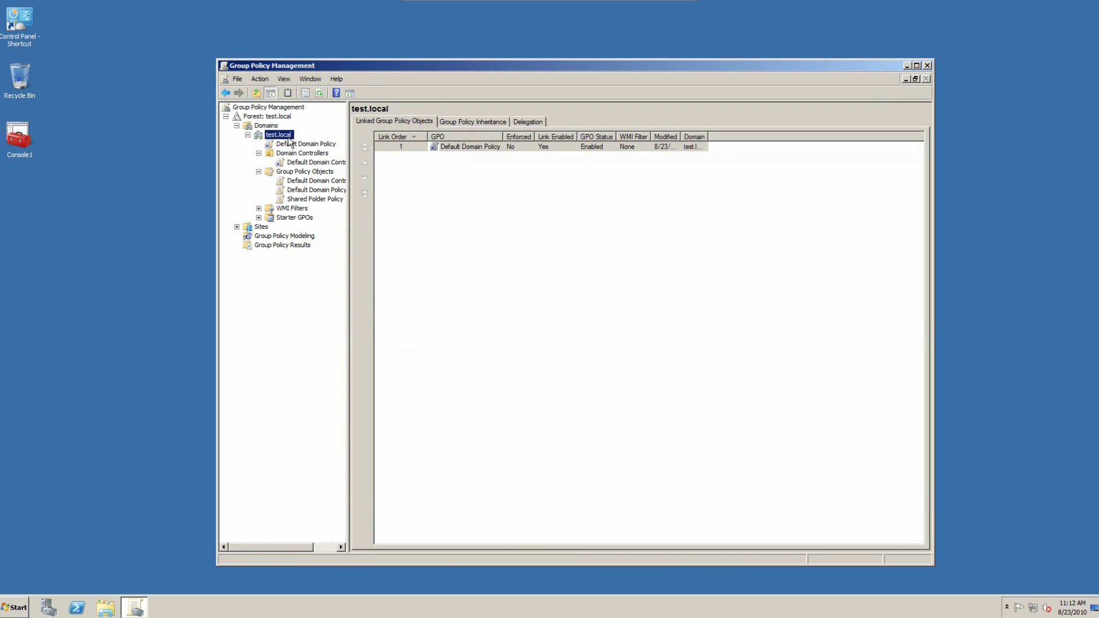
right_click(288, 136)
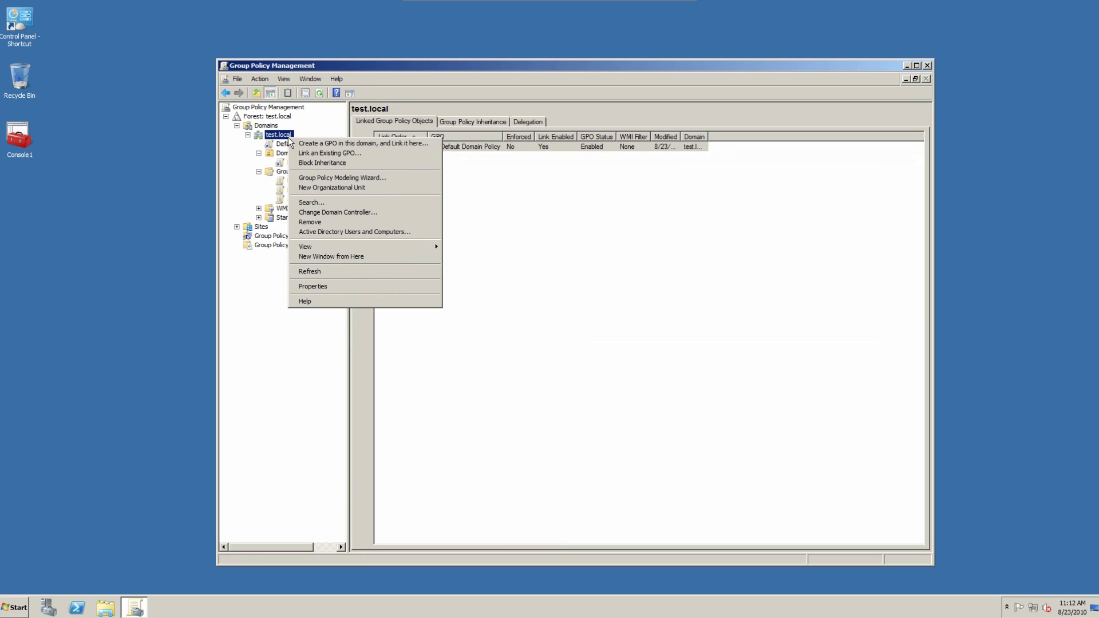
left_click(318, 154)
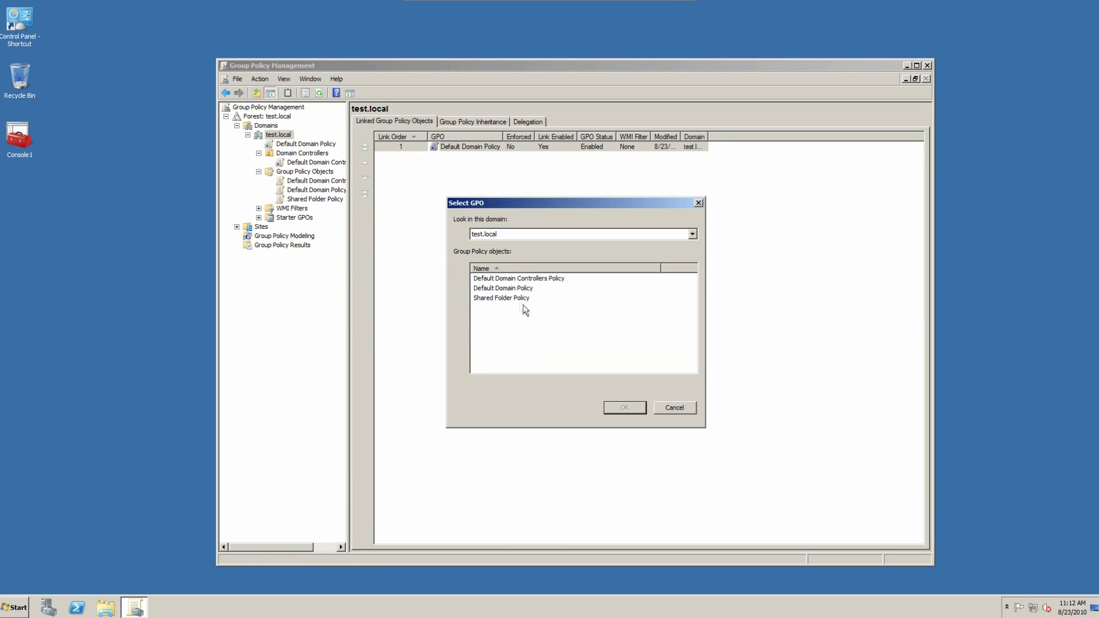
left_click(500, 298)
left_click(624, 407)
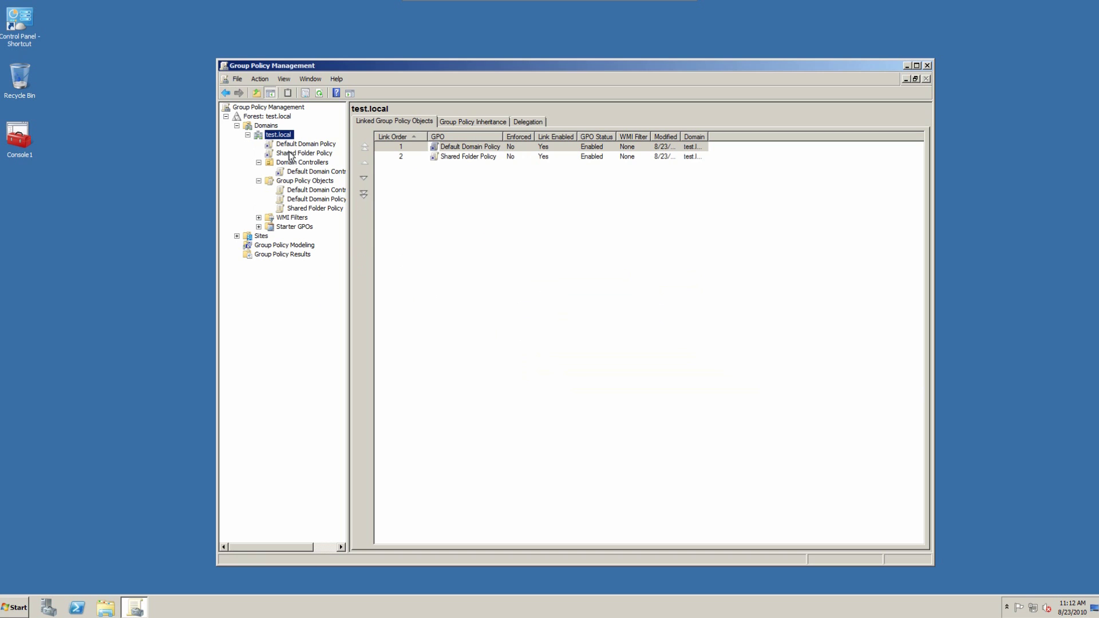
Step: Add Domain Users to Shared Folder Policy's security filtering
left_click(291, 154)
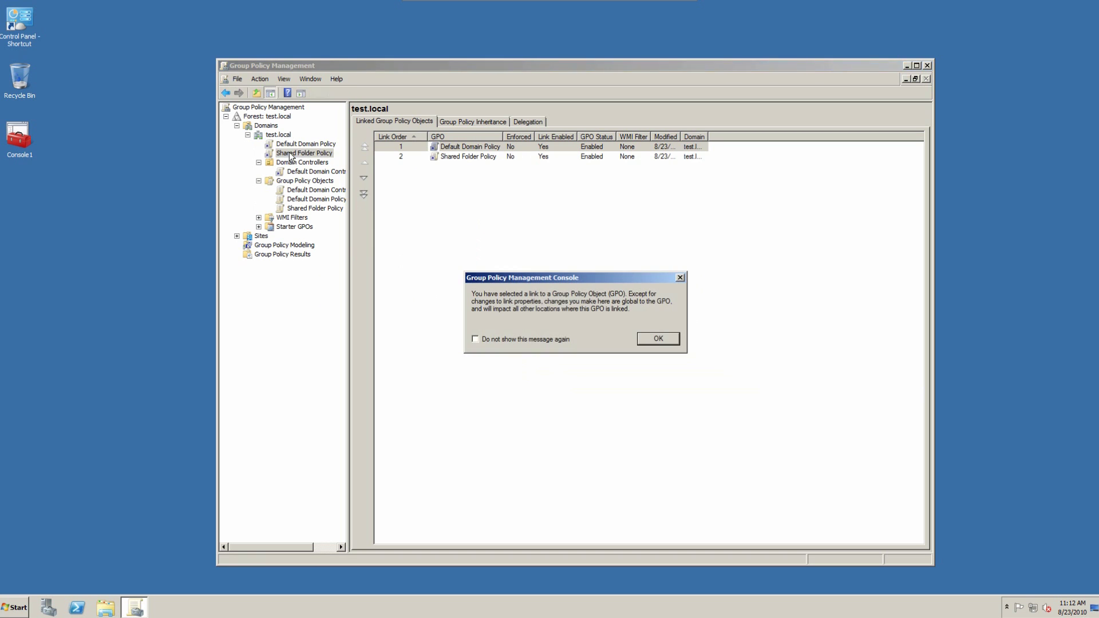
left_click(658, 339)
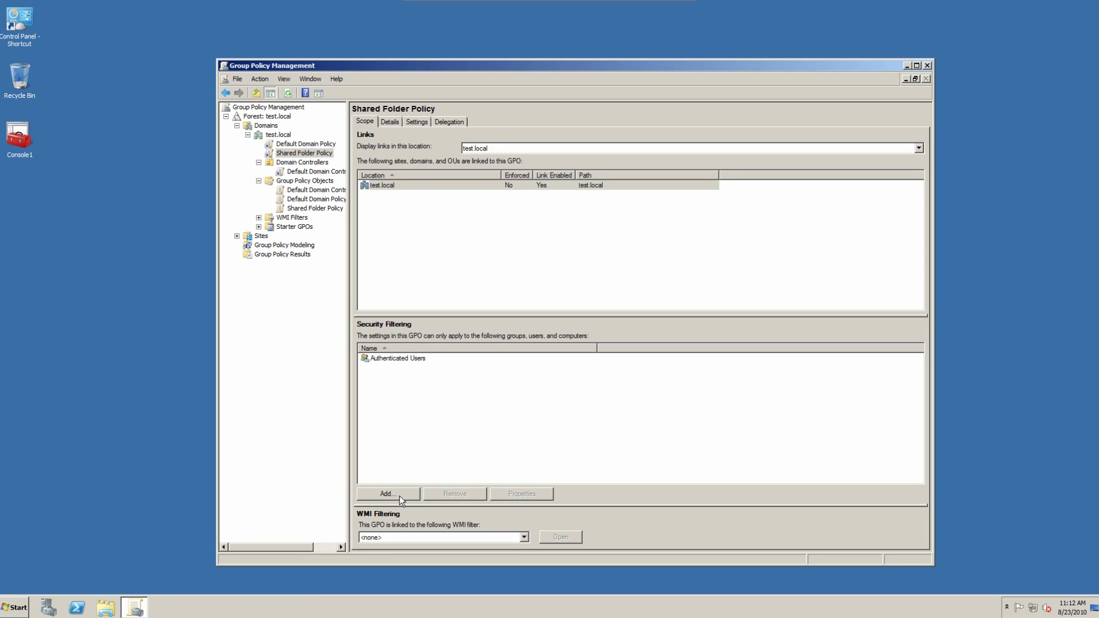
left_click(399, 494)
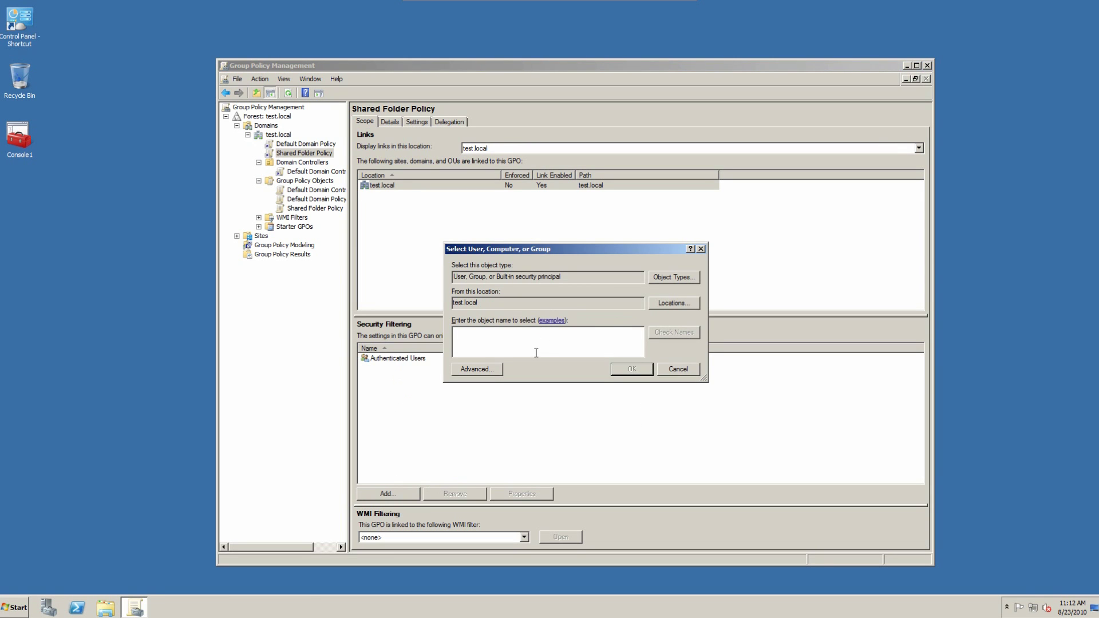
type("Domain Users")
left_click(631, 369)
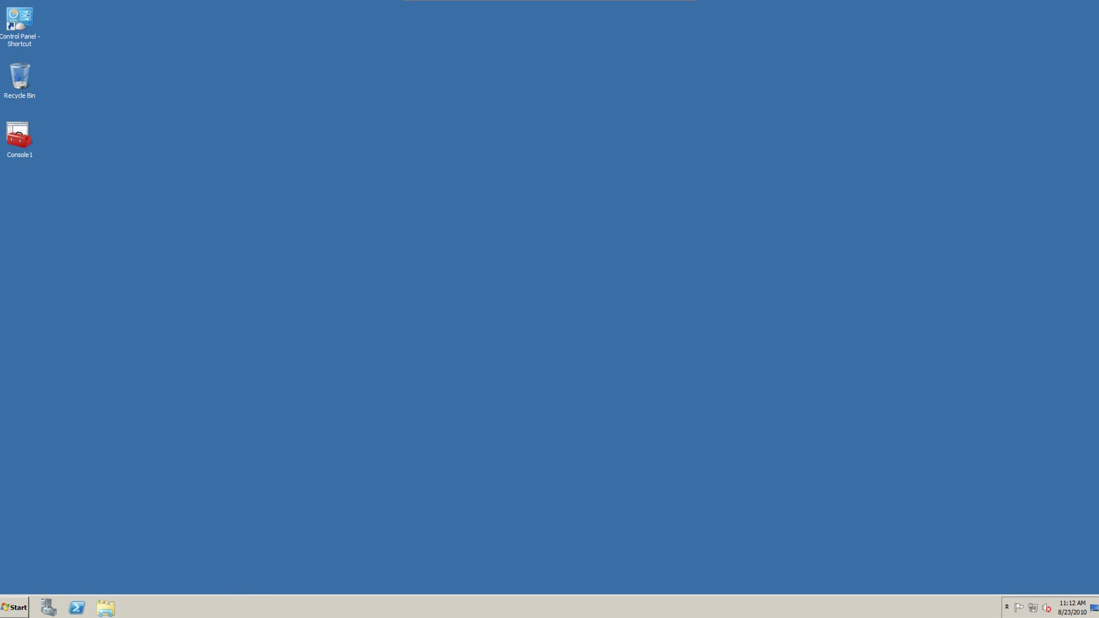
Step: Run gpupdate /force in a Command Prompt and select the new Business Reports desktop shortcut
key("super")
type("cmd")
key("Return")
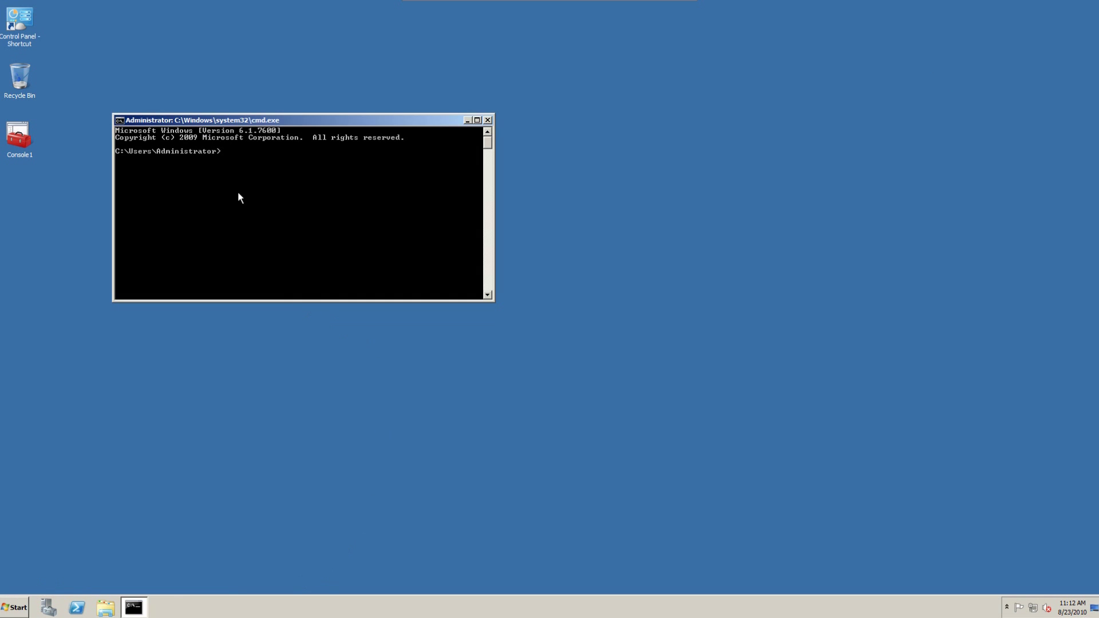
type("gpupdate /force")
key("Return")
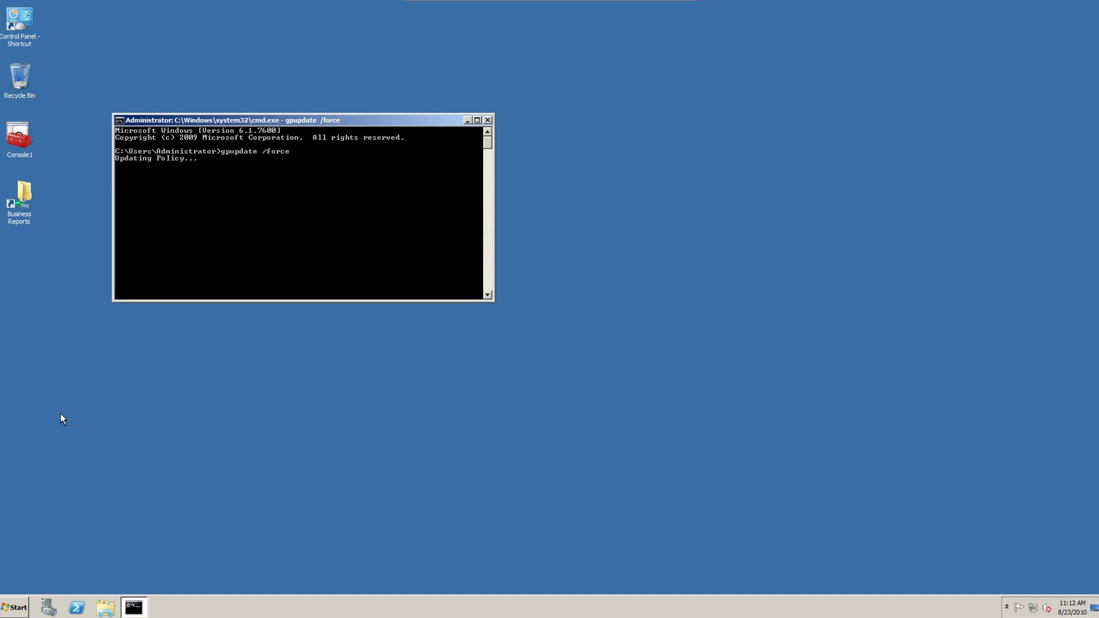
left_click(24, 221)
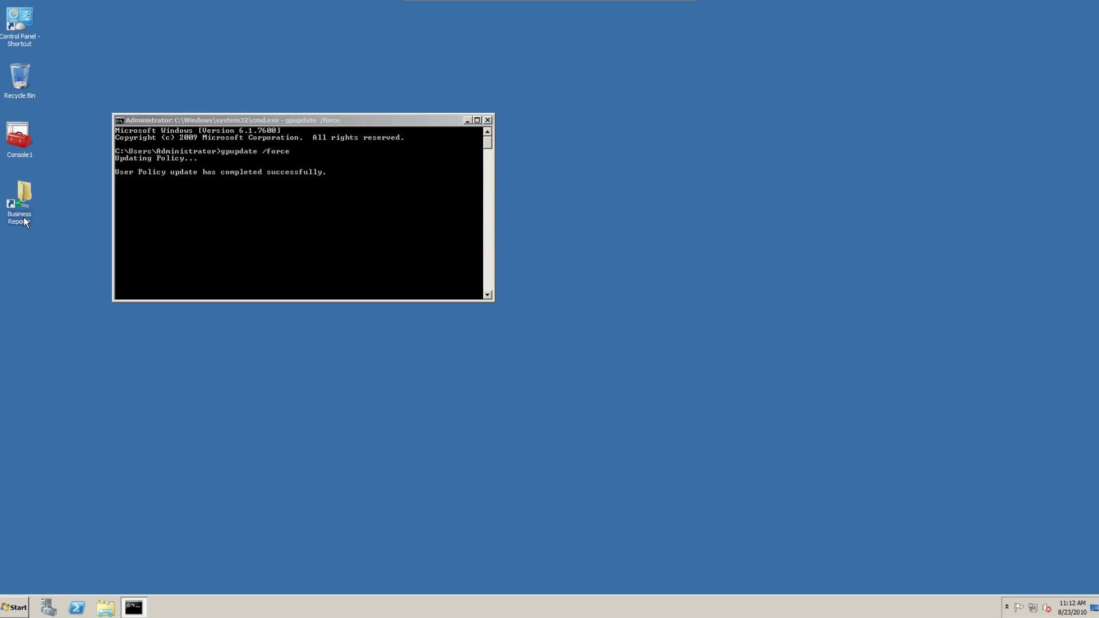